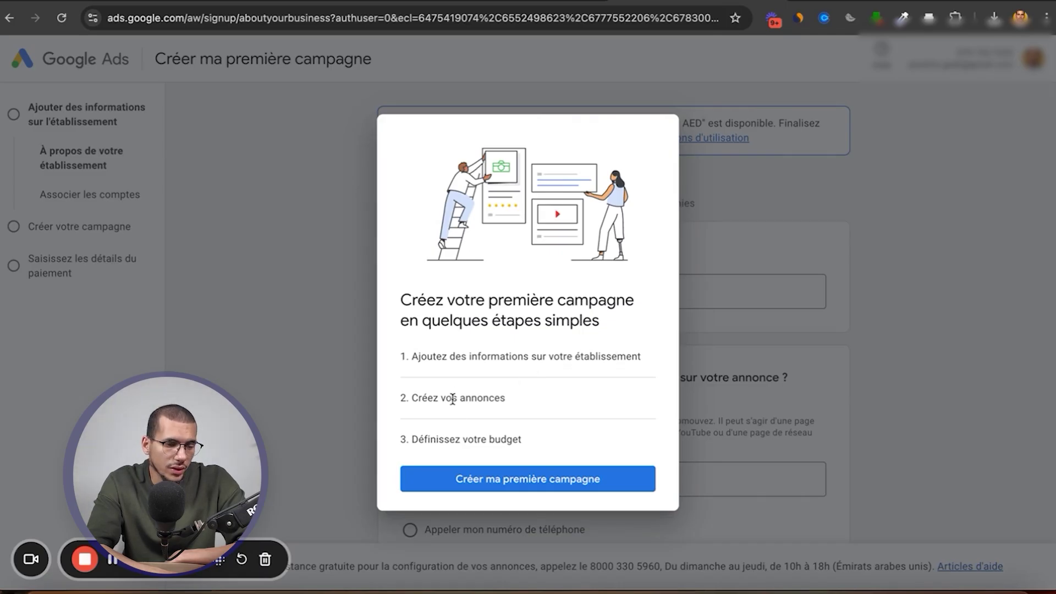
Start the first campaign with business name "xys llc" and mons.fr as the website, and continue to account linking
click(498, 487)
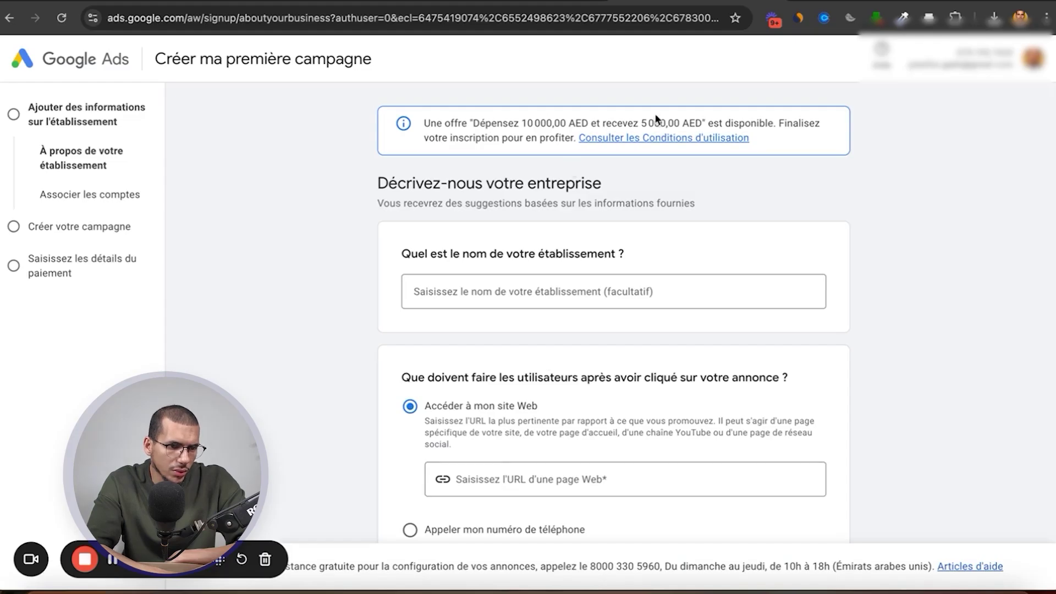
click(588, 289)
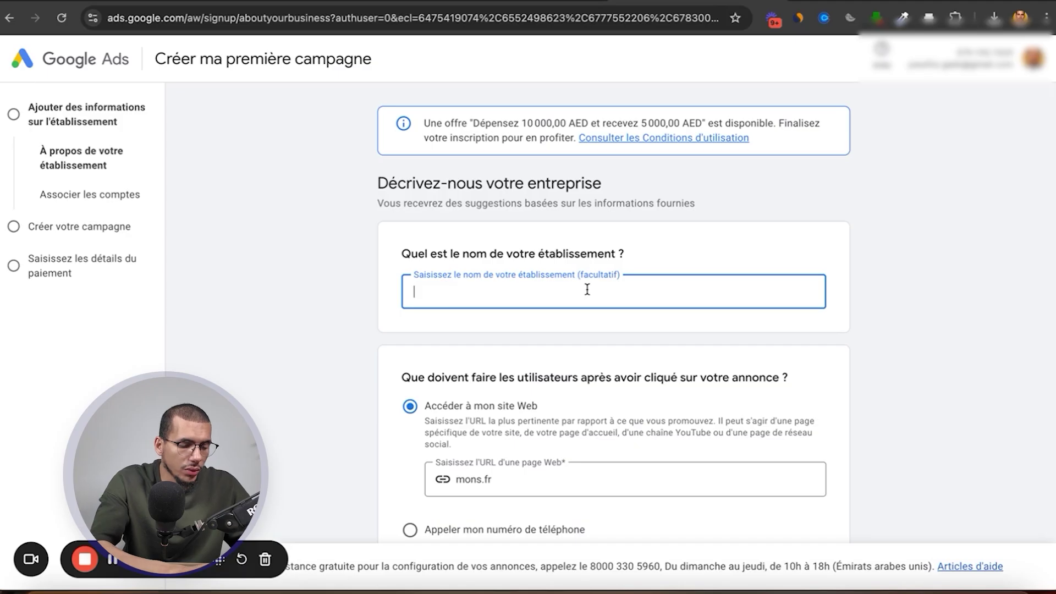
text(xys llc)
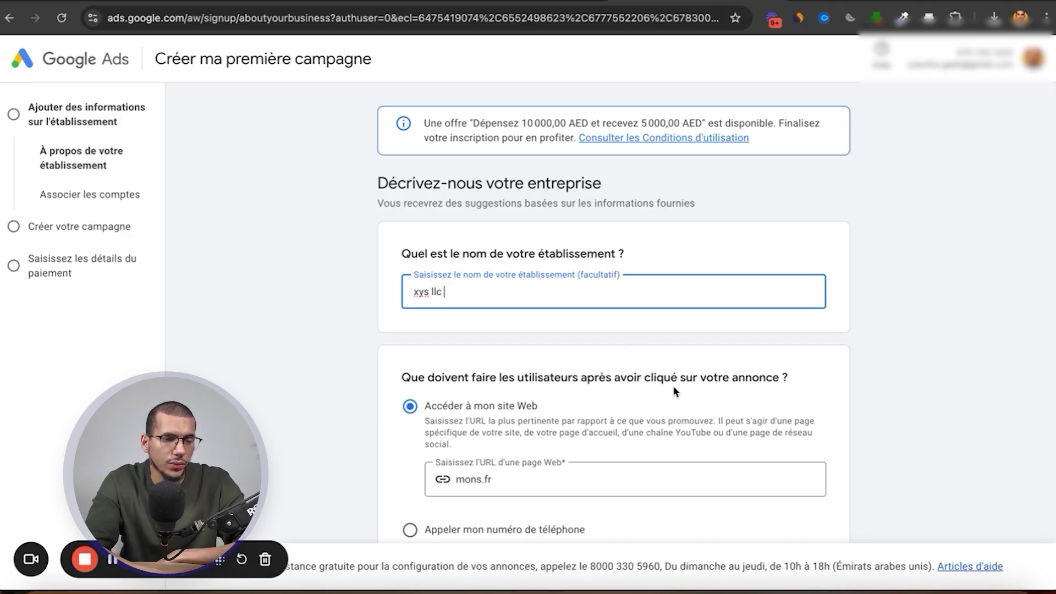
scroll(675, 391, down, 2)
click(614, 373)
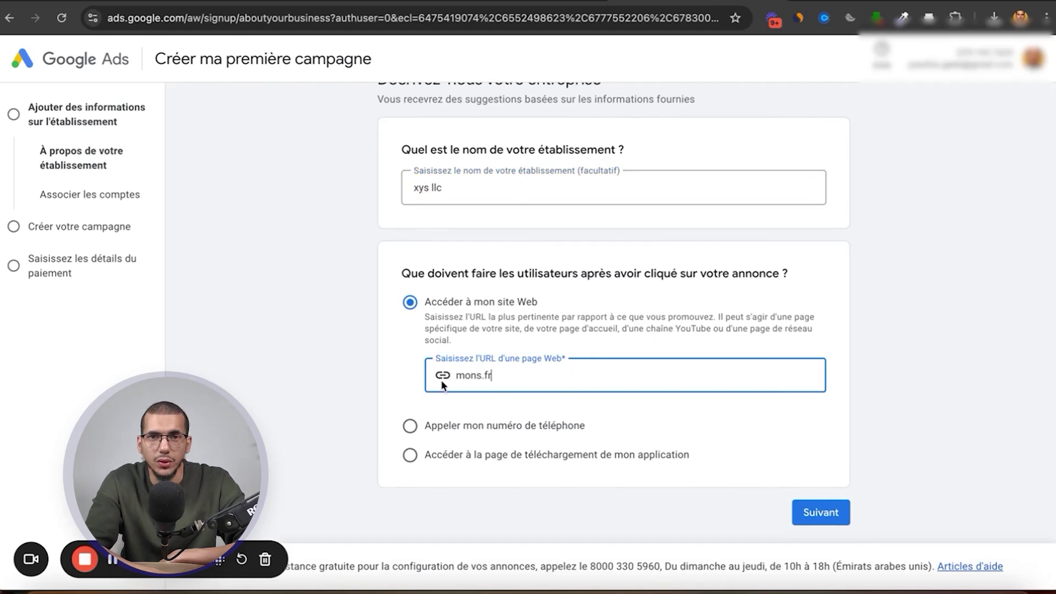
click(819, 511)
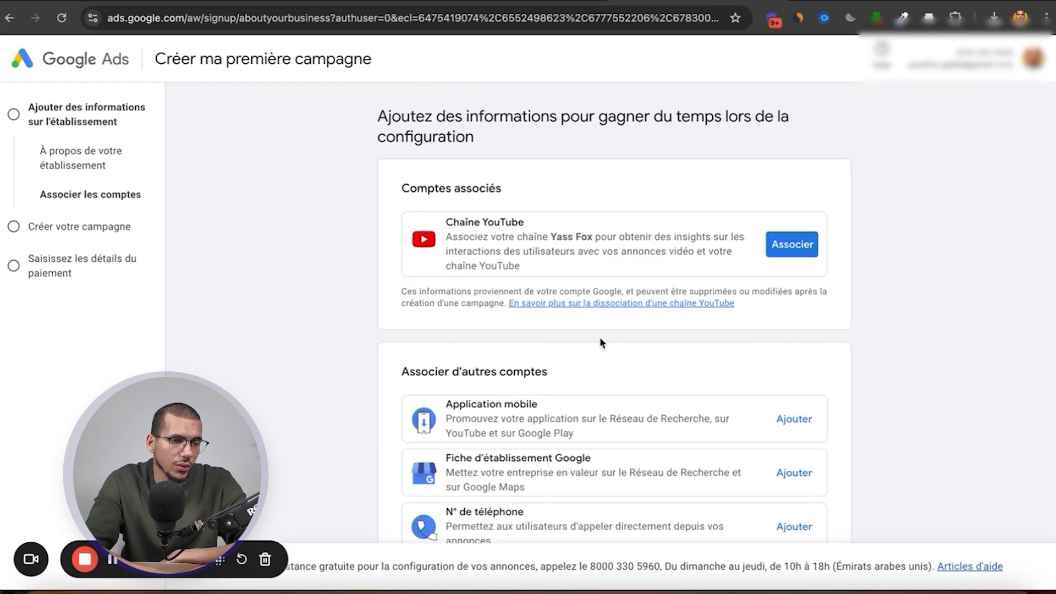
Choose Générer plus de ventes ou de prospects sur un site Web as the advertising objective, skipping account linking and Google Analytics setup
scroll(507, 297, down, 2)
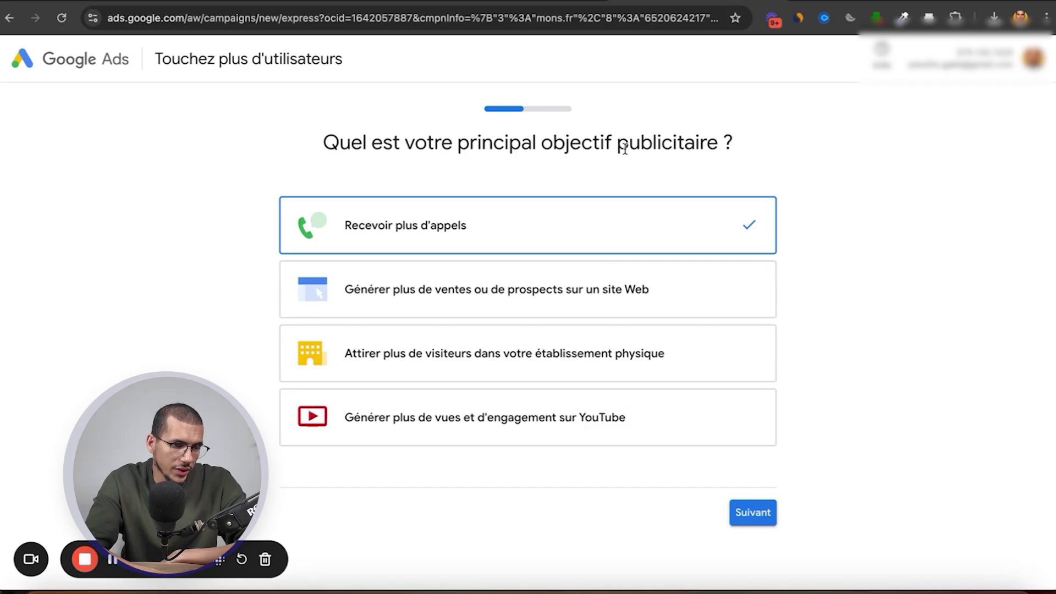
click(513, 299)
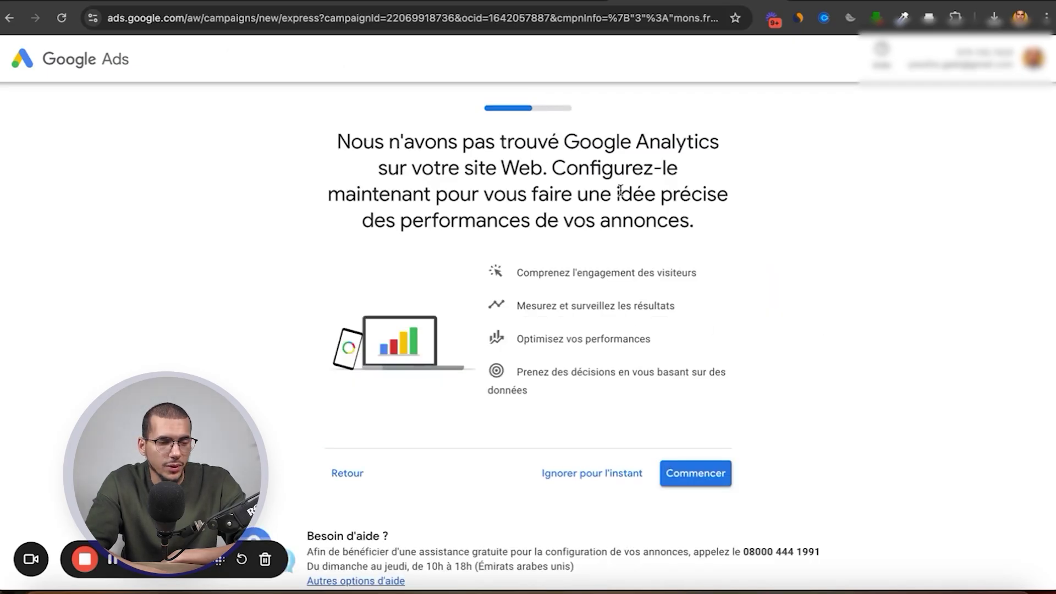
click(592, 474)
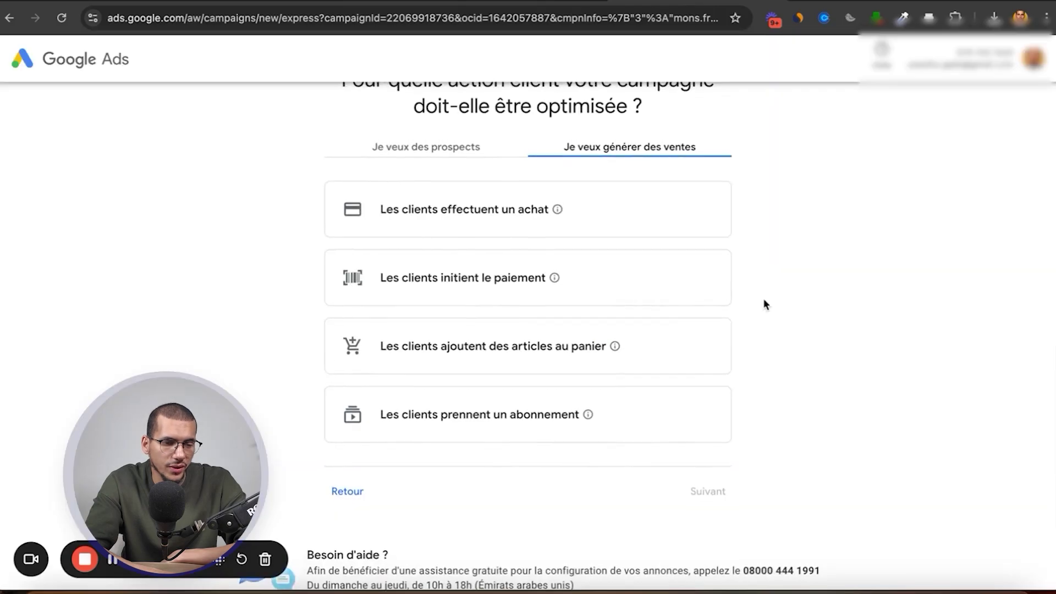
View the lead-oriented customer actions the campaign can be optimised for
scroll(764, 302, up, 1)
scroll(605, 220, down, 1)
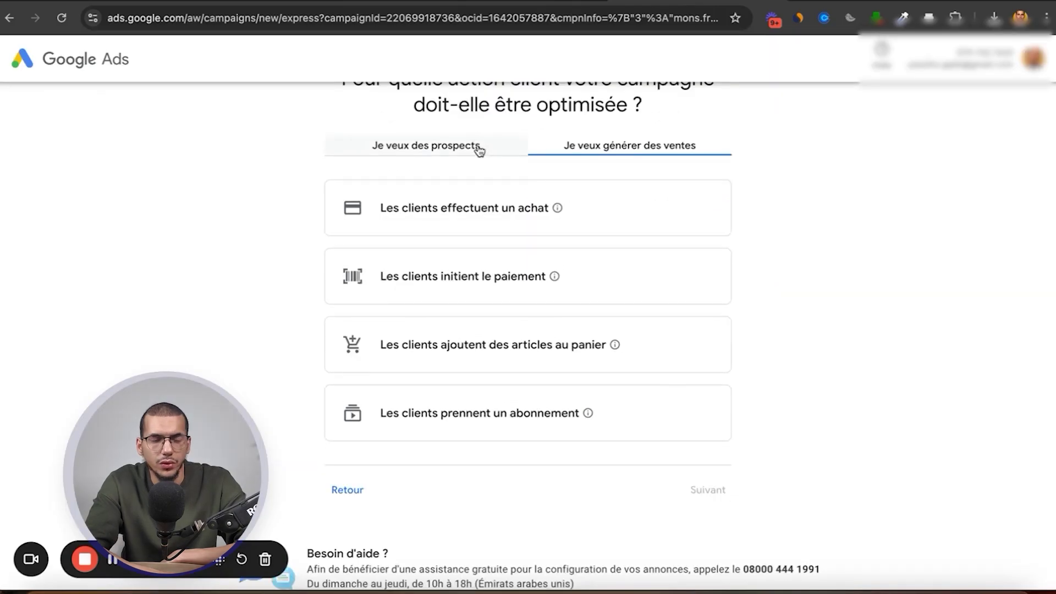
click(478, 146)
scroll(714, 209, up, 1)
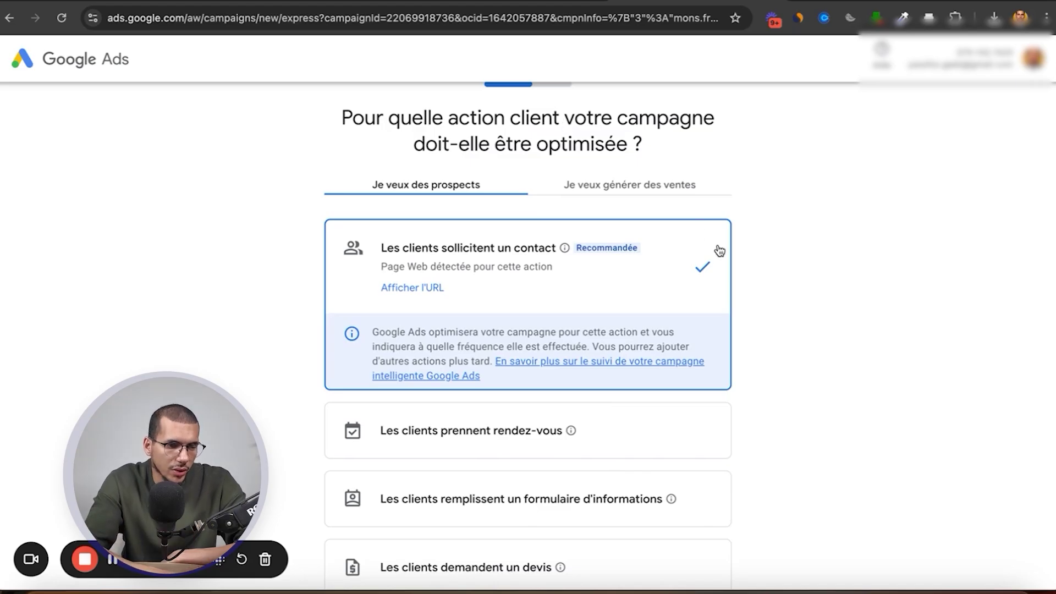
Optimise the campaign for sales through the action Les clients effectuent un achat, adding "paj" to the mons.fr/ purchase confirmation page address
click(677, 184)
click(502, 252)
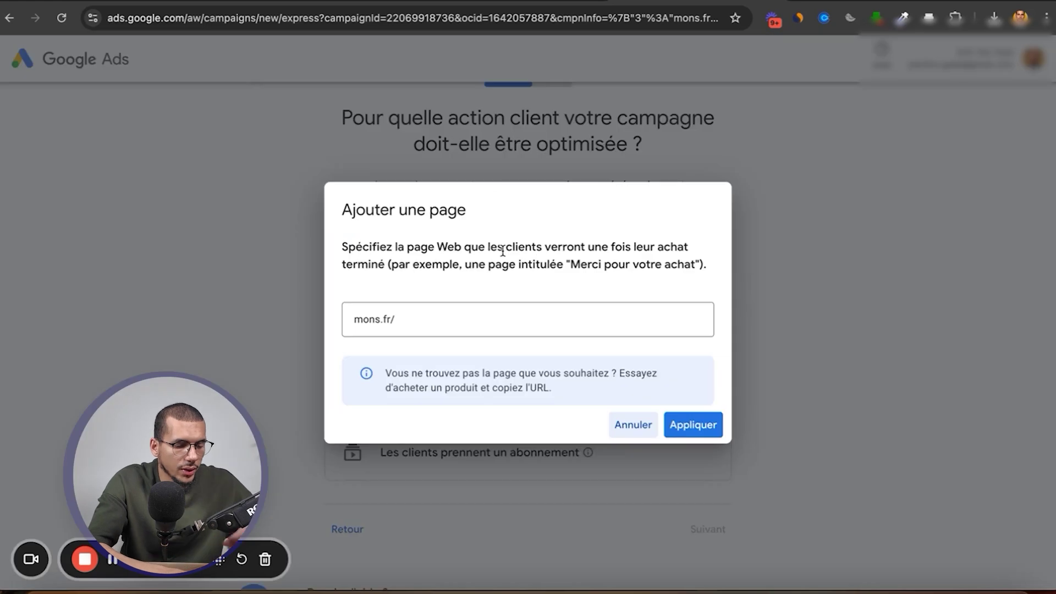
click(456, 319)
text(paj)
key(Return)
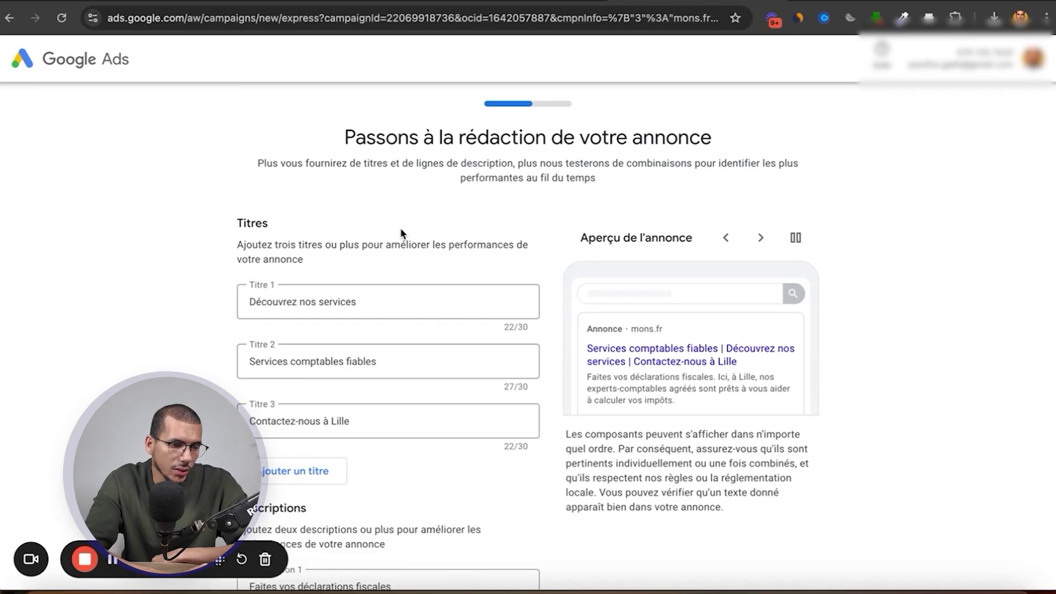
Accept the suggested ad headlines and descriptions, and continue past the image page without adding images
scroll(400, 233, down, 1)
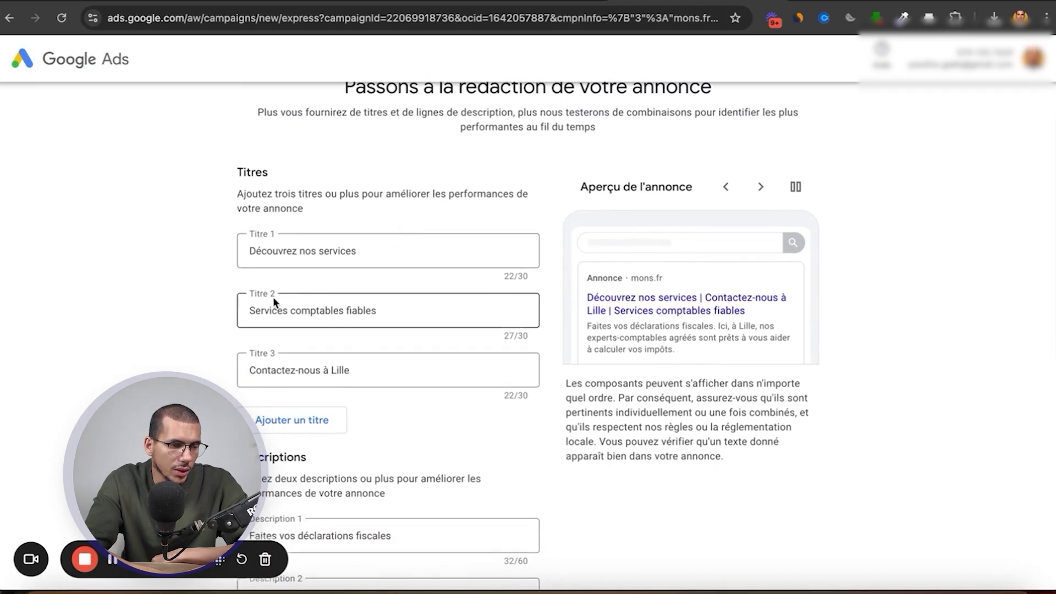
scroll(369, 378, down, 4)
scroll(368, 378, down, 3)
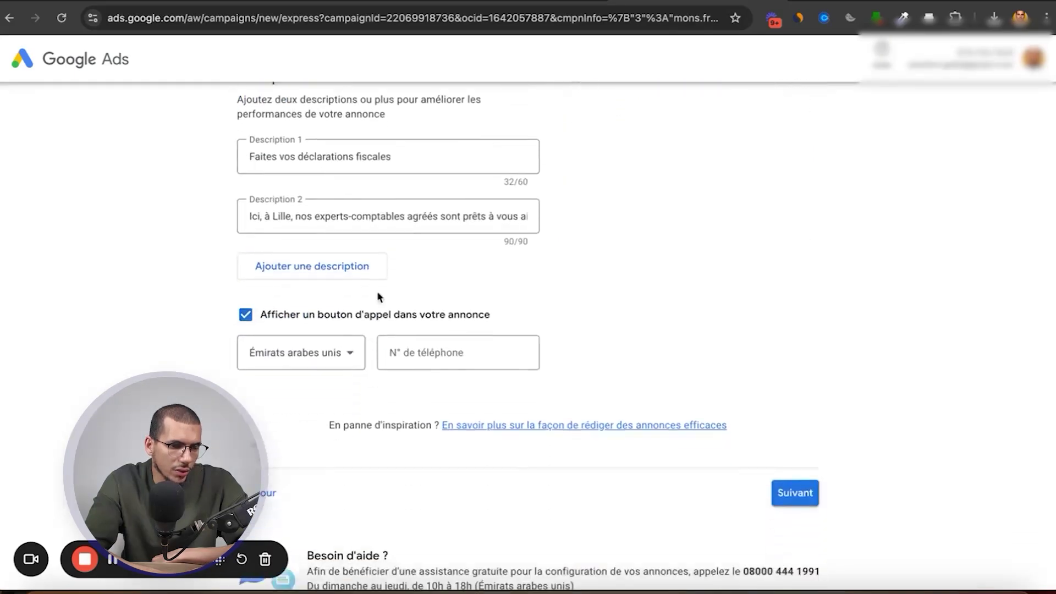
click(795, 493)
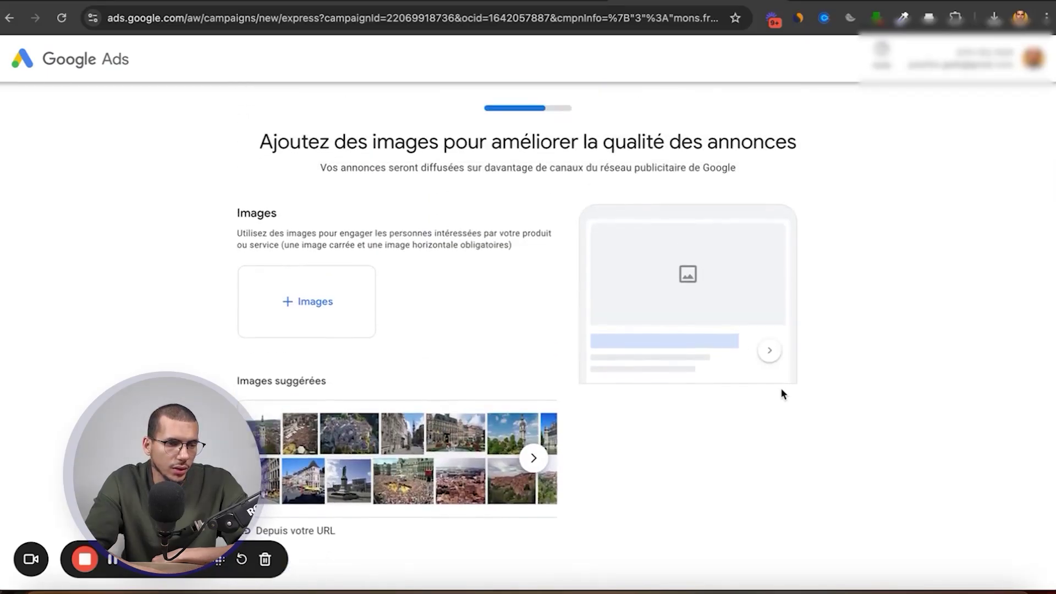
scroll(781, 394, down, 10)
click(783, 394)
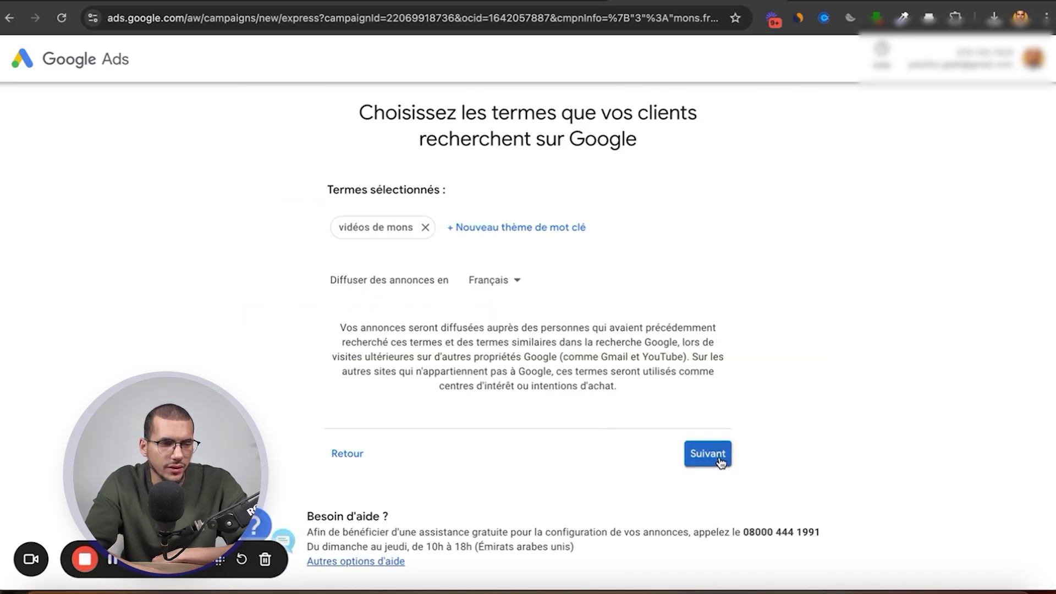
Keep the keyword theme "vidéos de mons" in French and accept the suggested specific target areas around Lille
click(718, 456)
scroll(716, 462, down, 2)
click(784, 498)
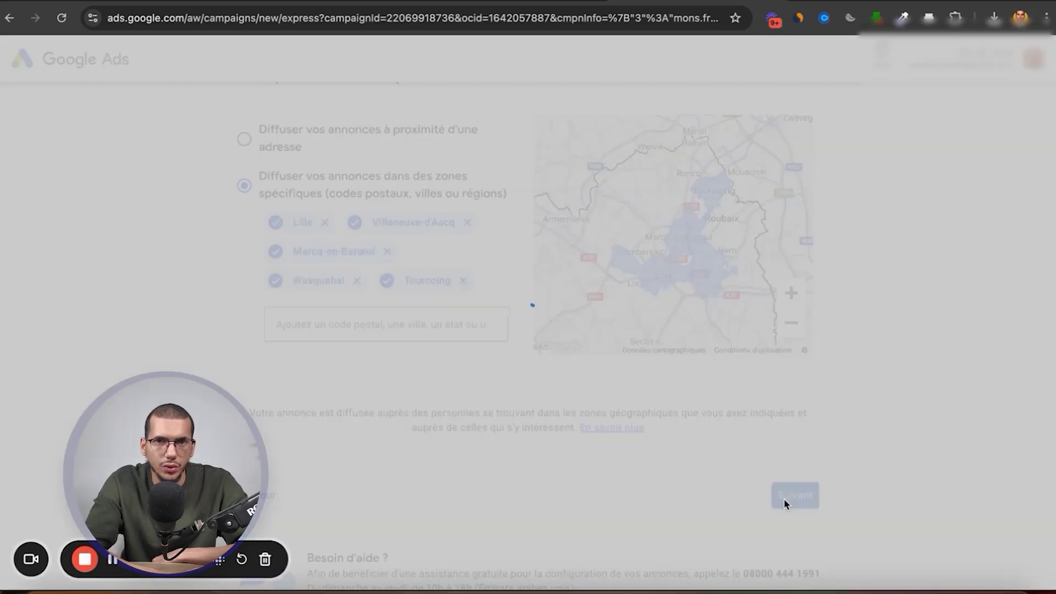
Keep the recommended 6,80 AED average daily budget and create an organisation payment profile named feef for the United Arab Emirates
scroll(619, 309, down, 5)
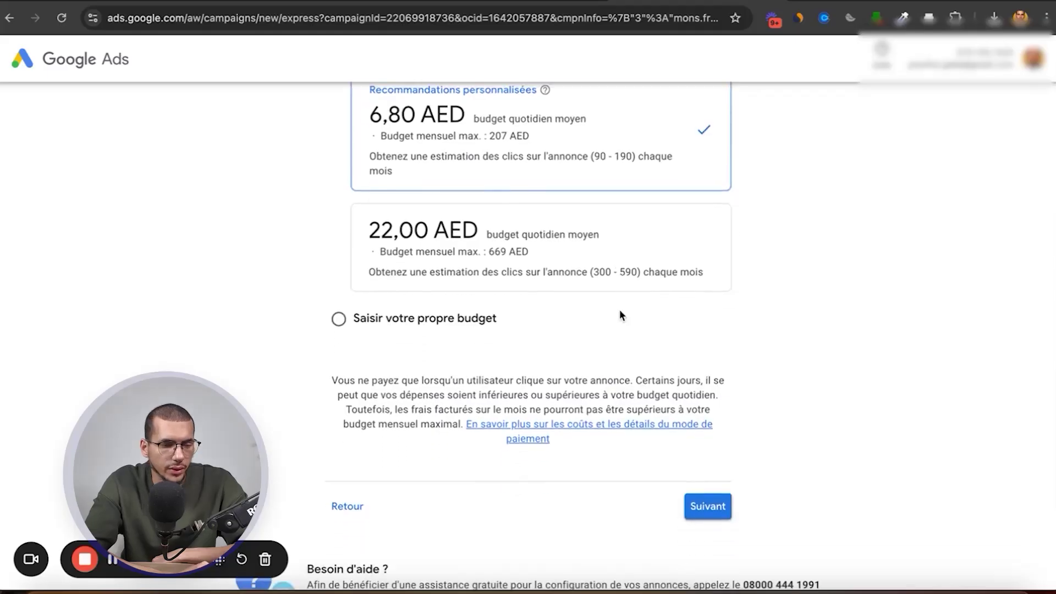
click(710, 509)
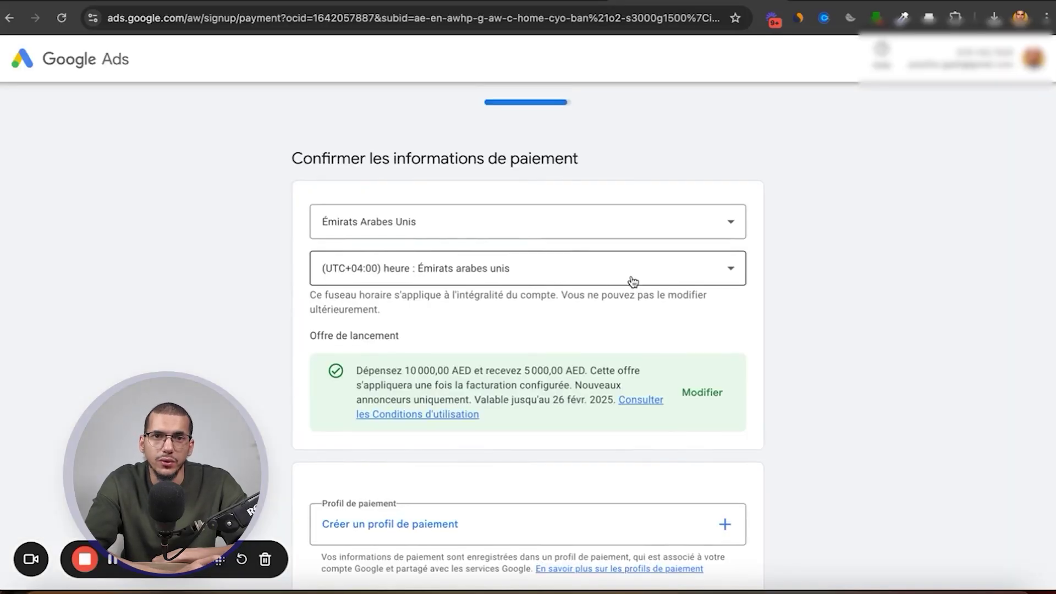
scroll(397, 372, down, 1)
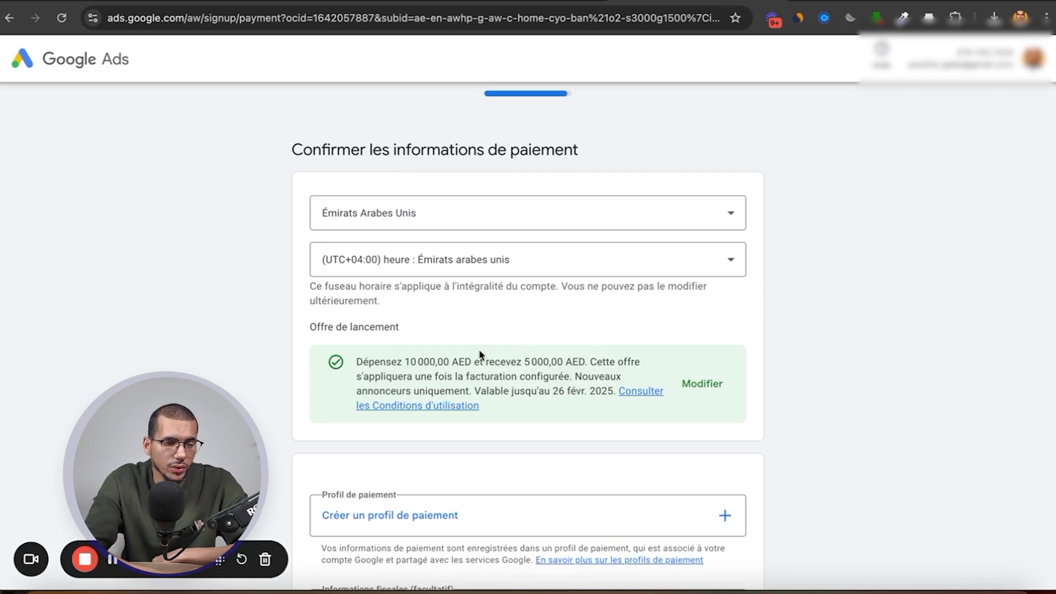
scroll(480, 355, down, 5)
click(483, 227)
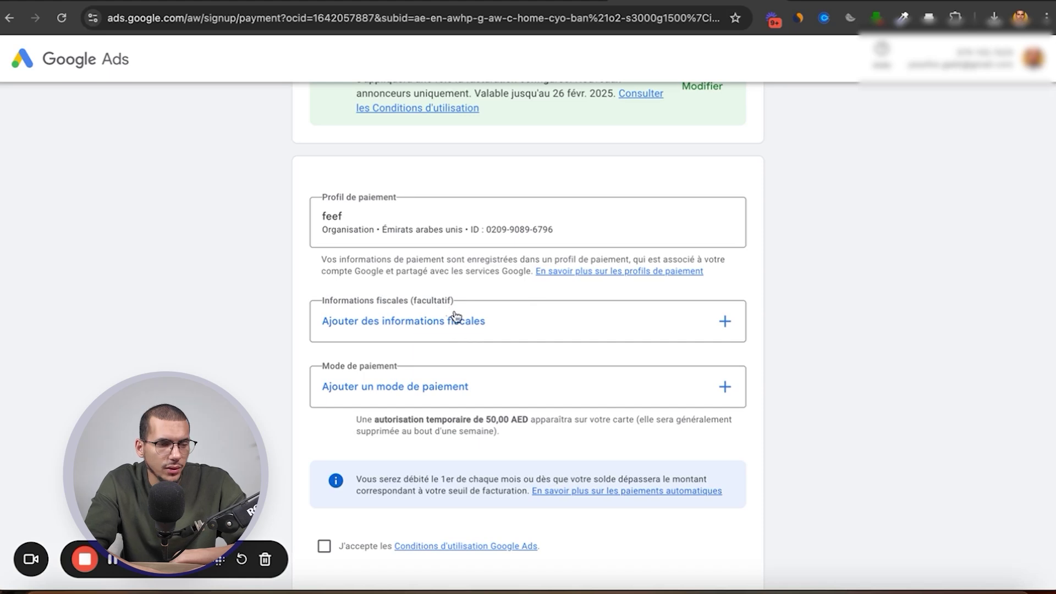
Dismiss the optional tax information form without saving and accept the Google Ads terms of use
click(460, 324)
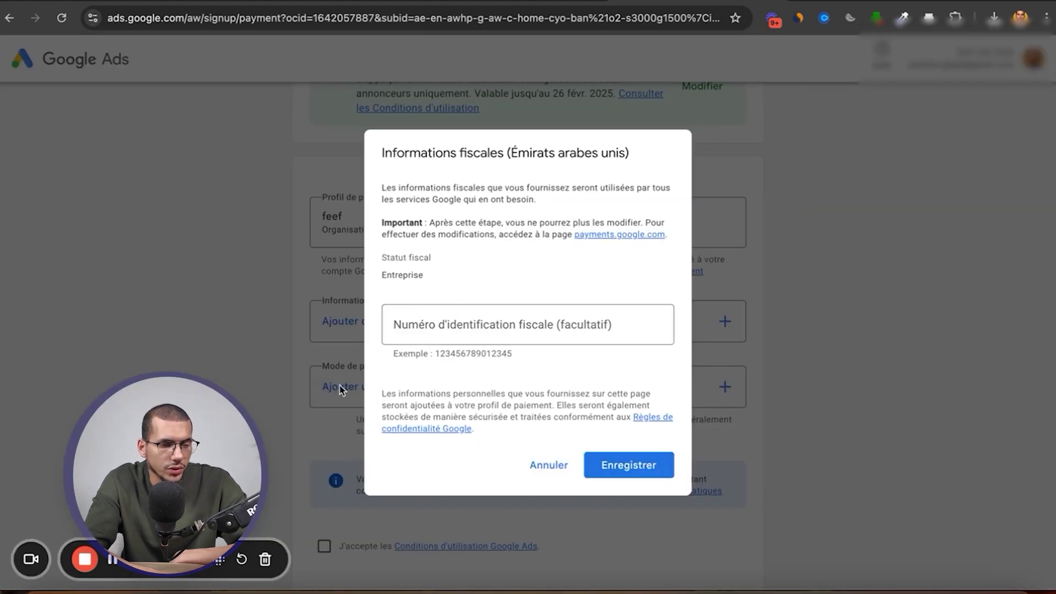
click(549, 465)
click(542, 338)
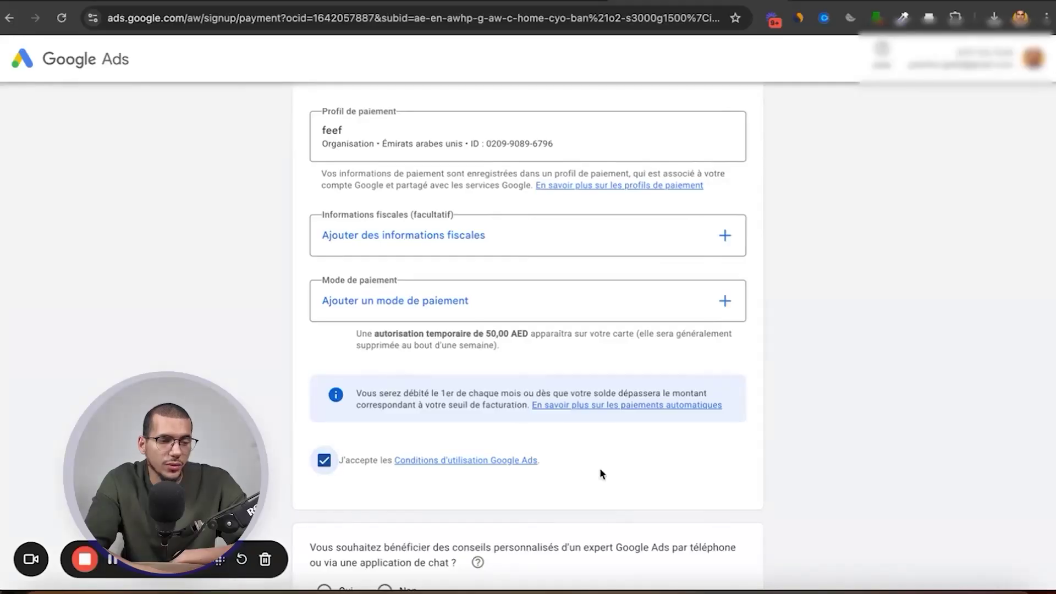
Answer Non to both personalised expert advice and promotional e-mails
scroll(600, 471, down, 3)
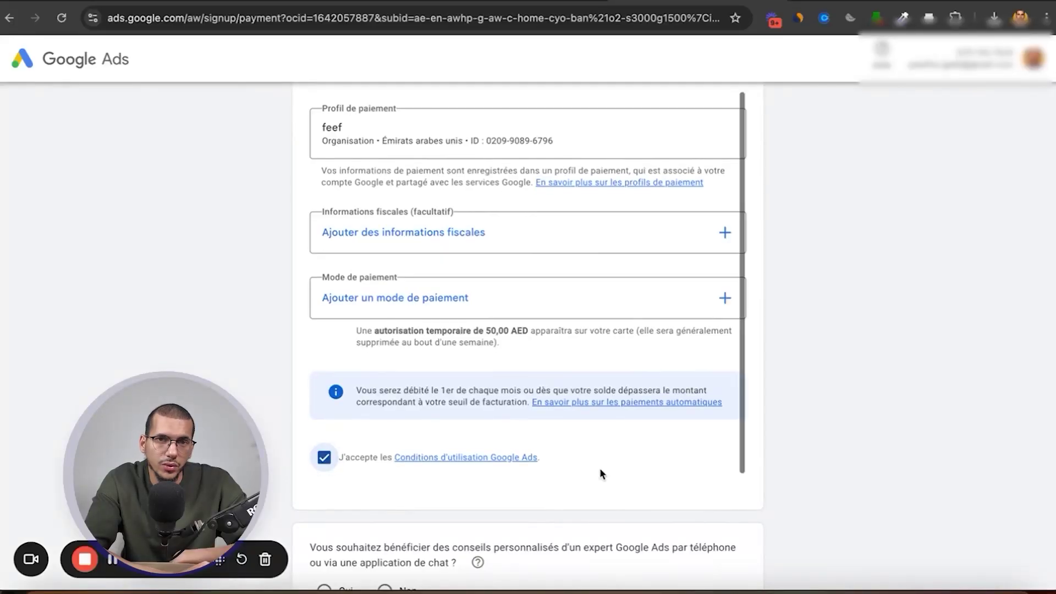
click(405, 414)
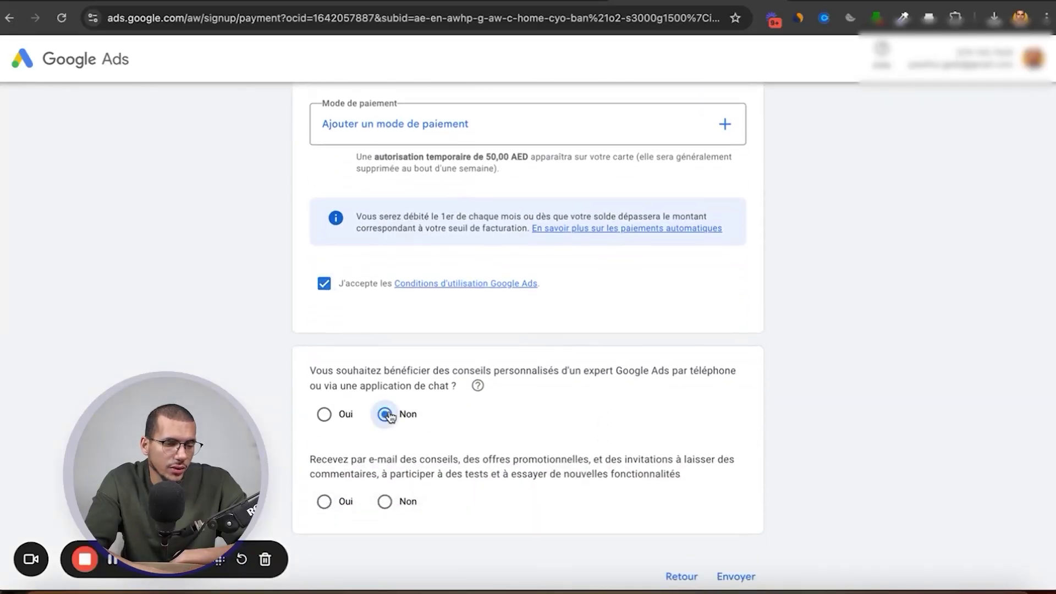
click(386, 502)
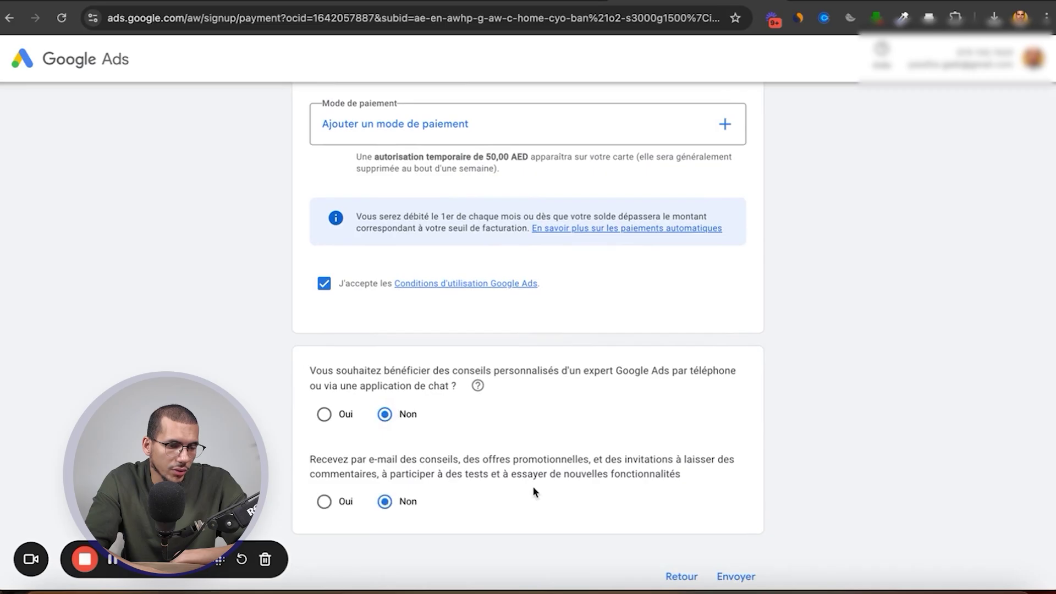
scroll(532, 486, down, 2)
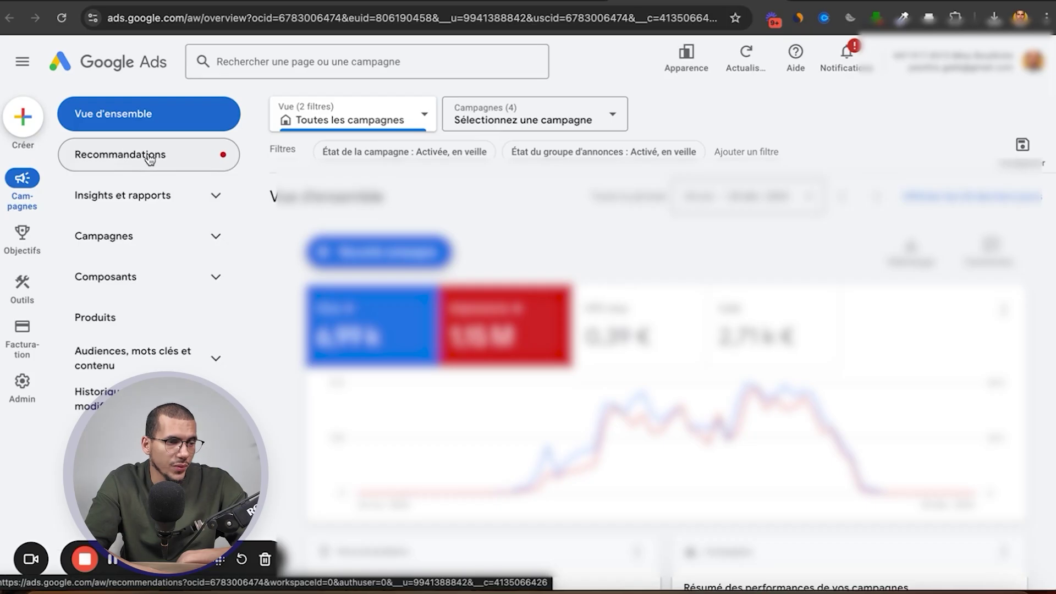
Expand Insights et rapports in the existing account and review its report pages, from Insights to Tableaux de bord
click(183, 204)
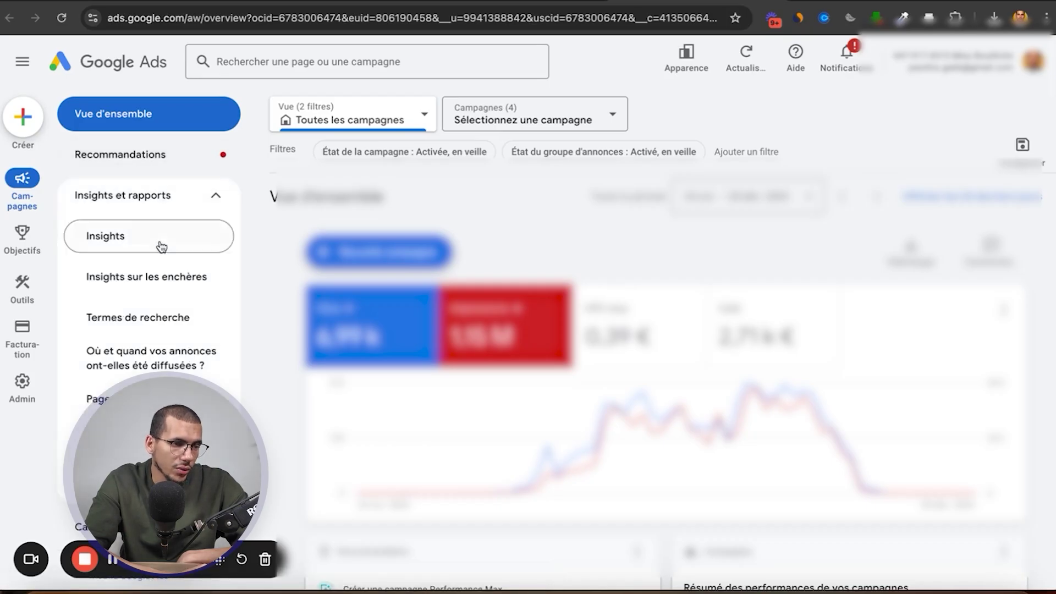
scroll(161, 246, down, 2)
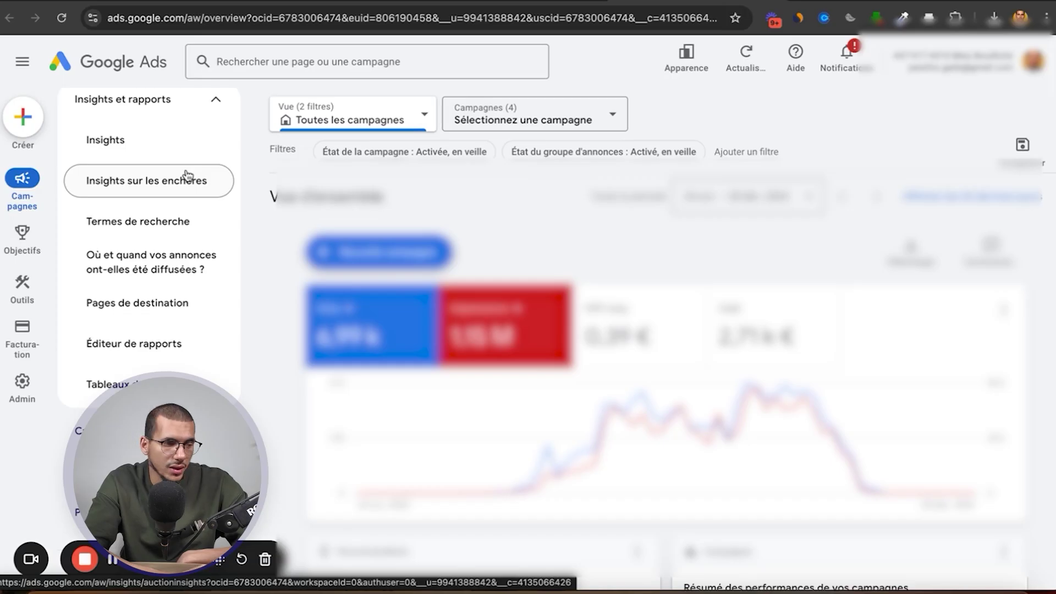
scroll(188, 181, down, 1)
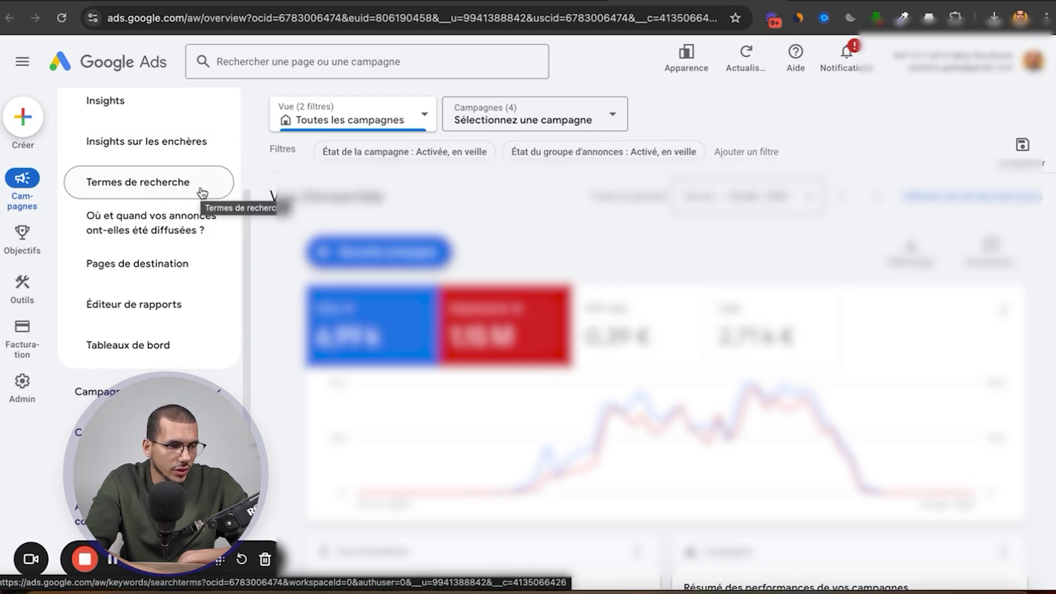
scroll(203, 193, down, 1)
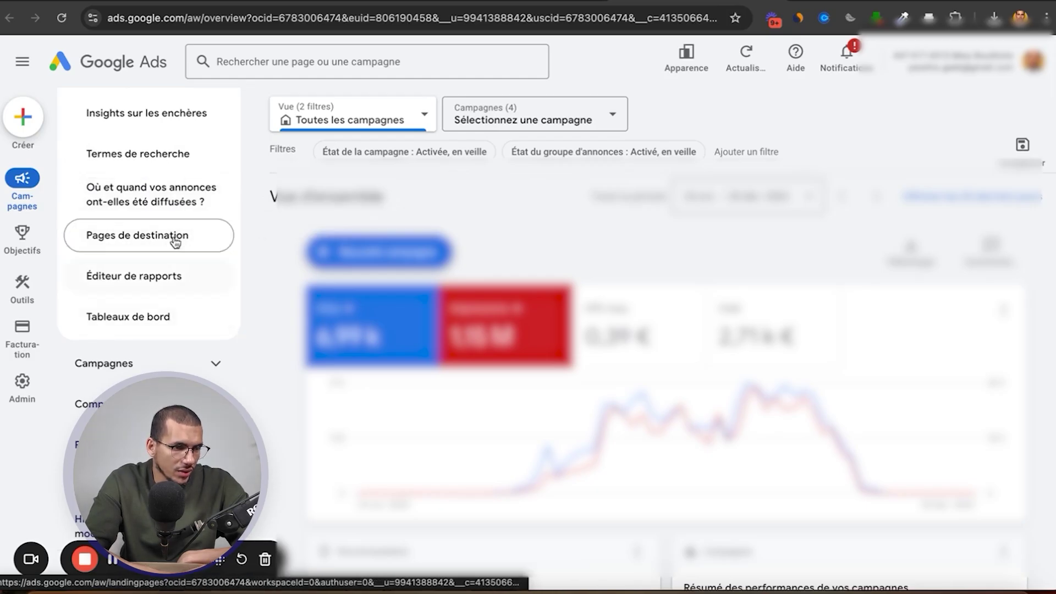
Show the account's campaign list and expand the Composants section to review its entries
click(142, 370)
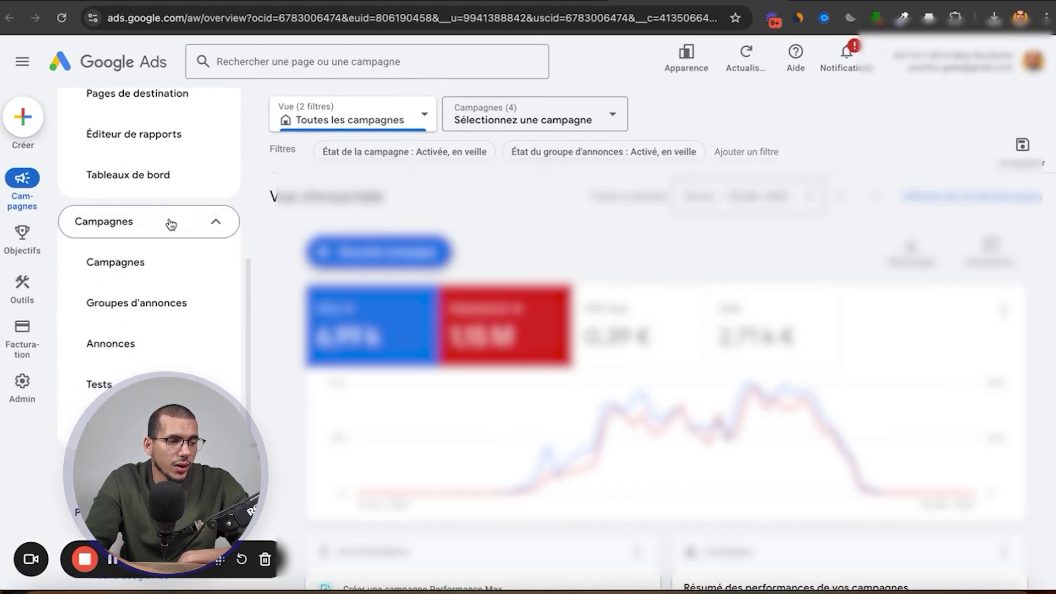
click(174, 271)
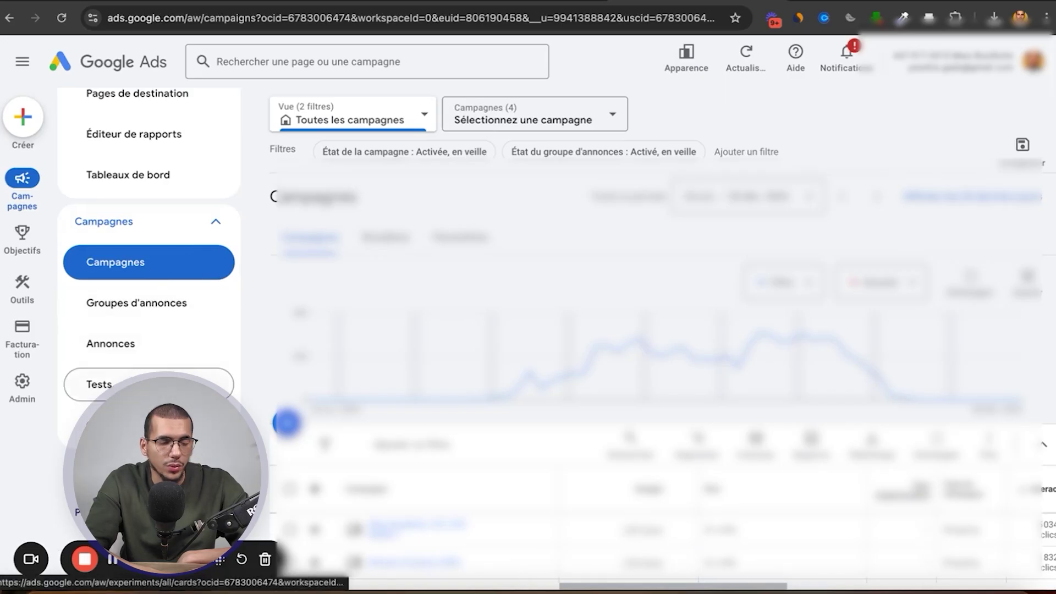
scroll(143, 365, down, 2)
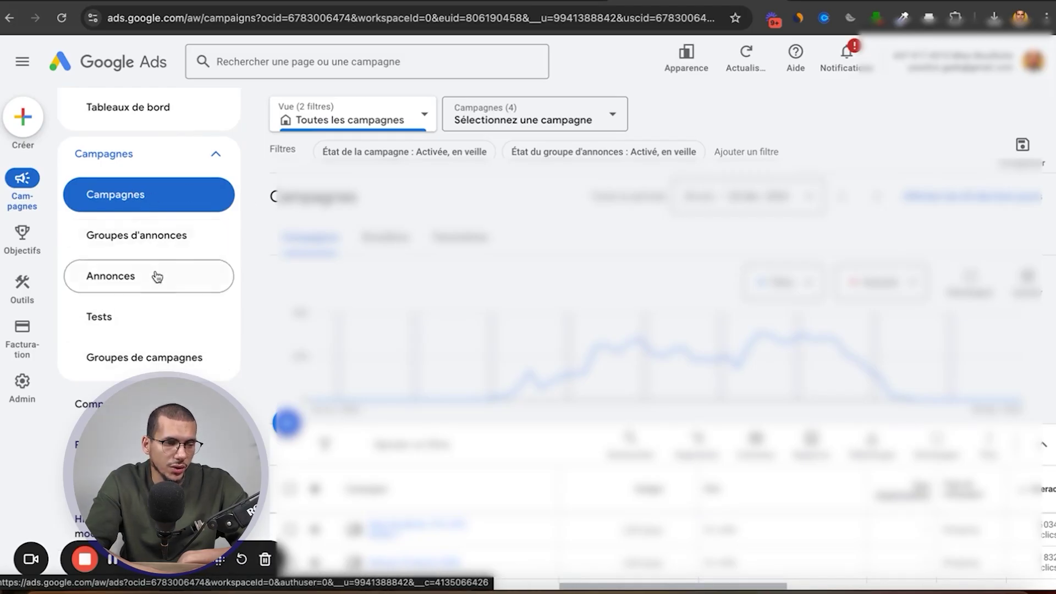
click(169, 404)
scroll(165, 404, down, 1)
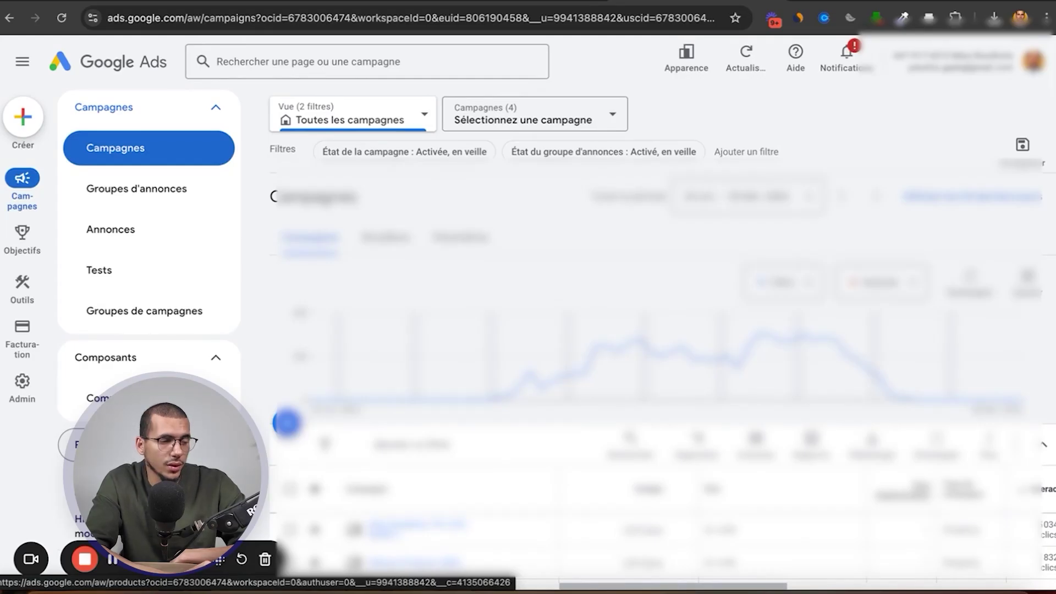
Review the campaign section's entries down to Audiences, mots clés et contenu, and expand Mesure and Conversions under Objectifs
scroll(148, 330, down, 5)
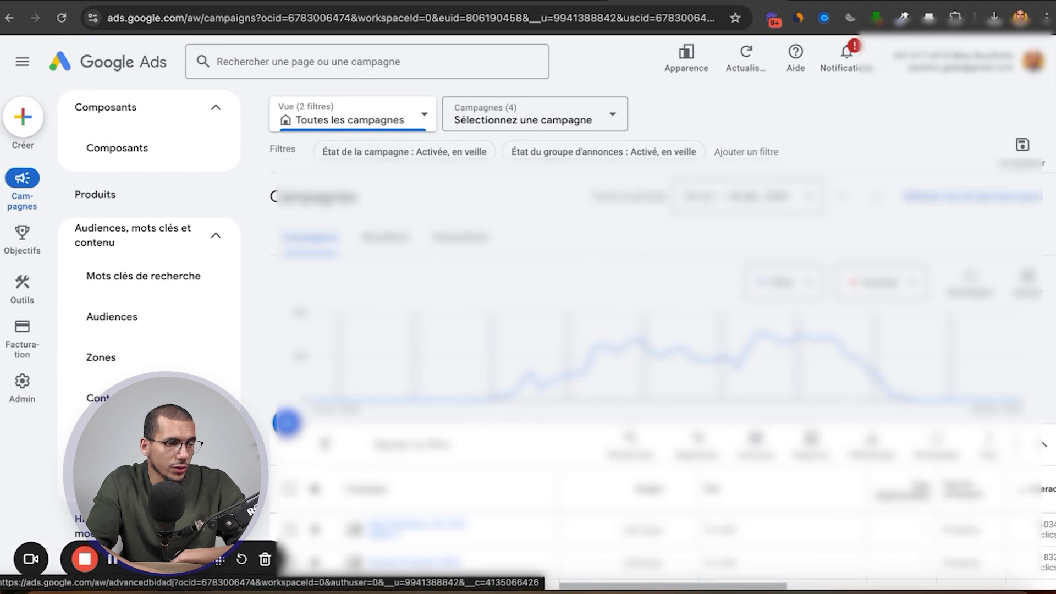
mouse_move(32, 246)
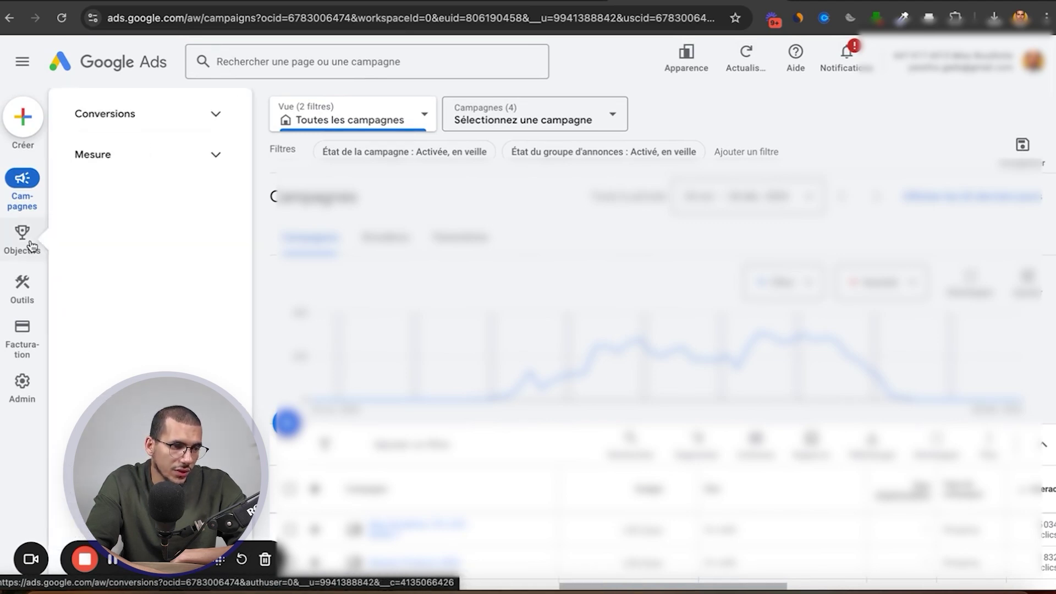
click(170, 158)
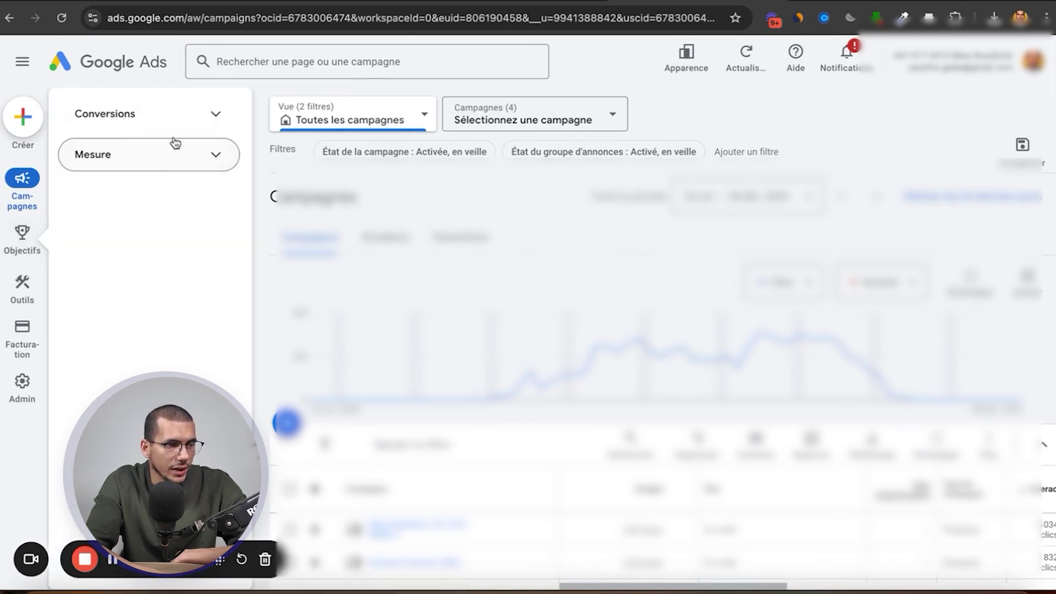
click(158, 116)
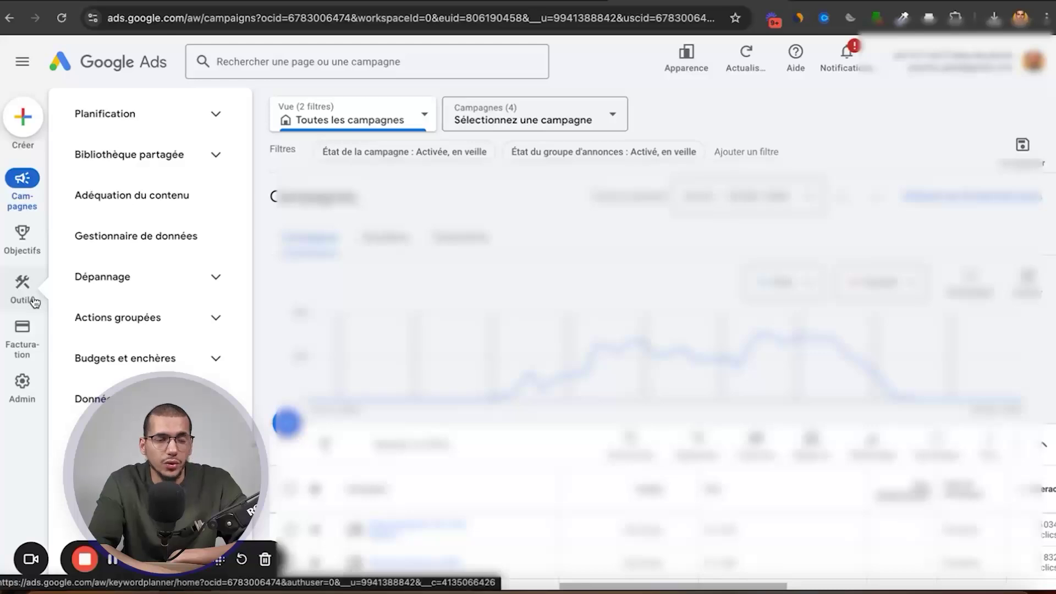
Expand Planification and Bibliothèque partagée under Outils and review their entries down to Groupes de zones géographiques
click(171, 132)
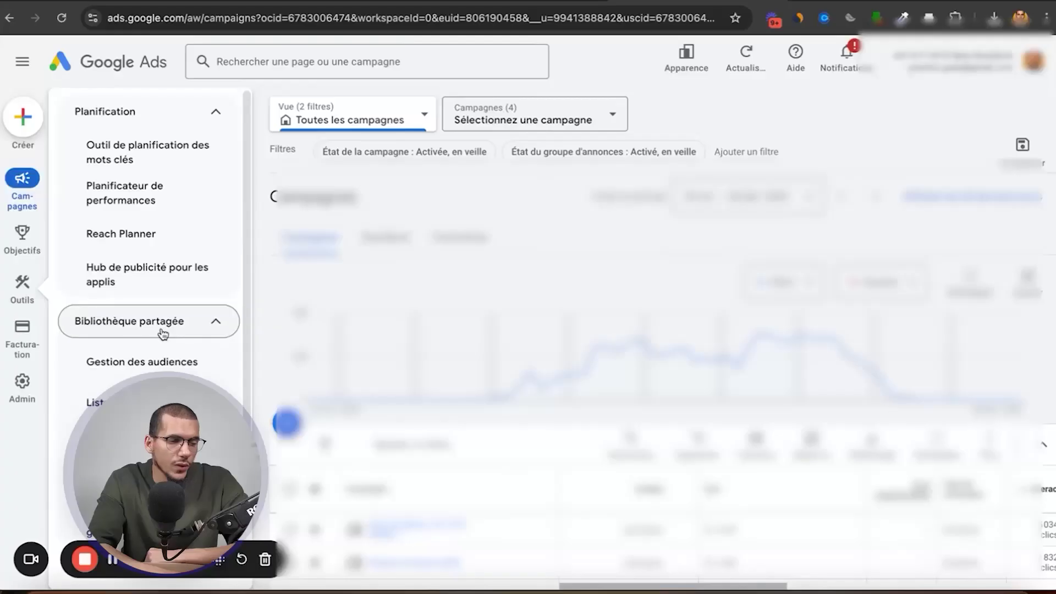
click(165, 330)
click(176, 330)
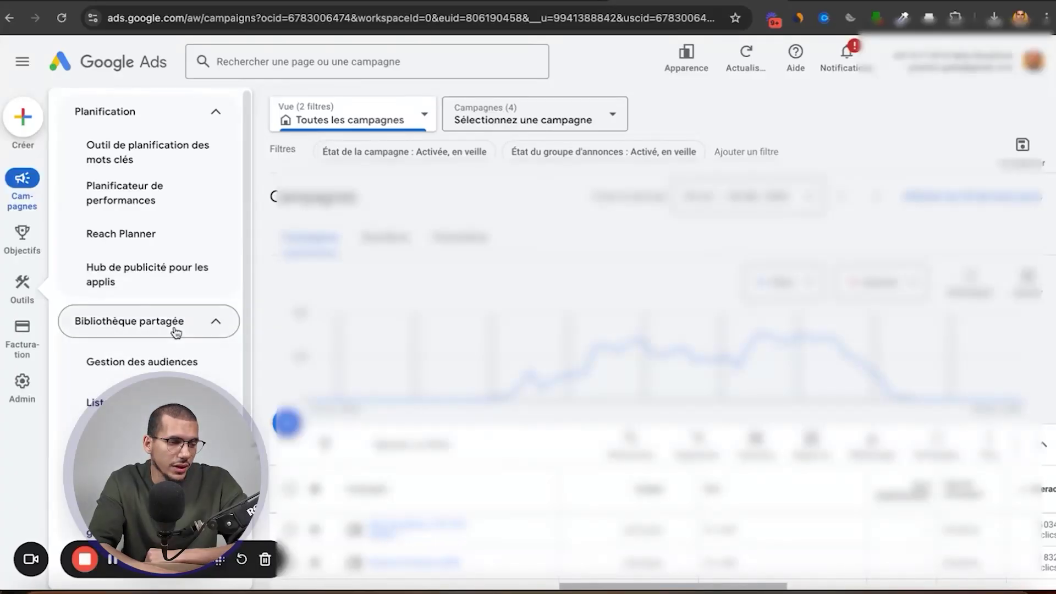
scroll(172, 332, down, 2)
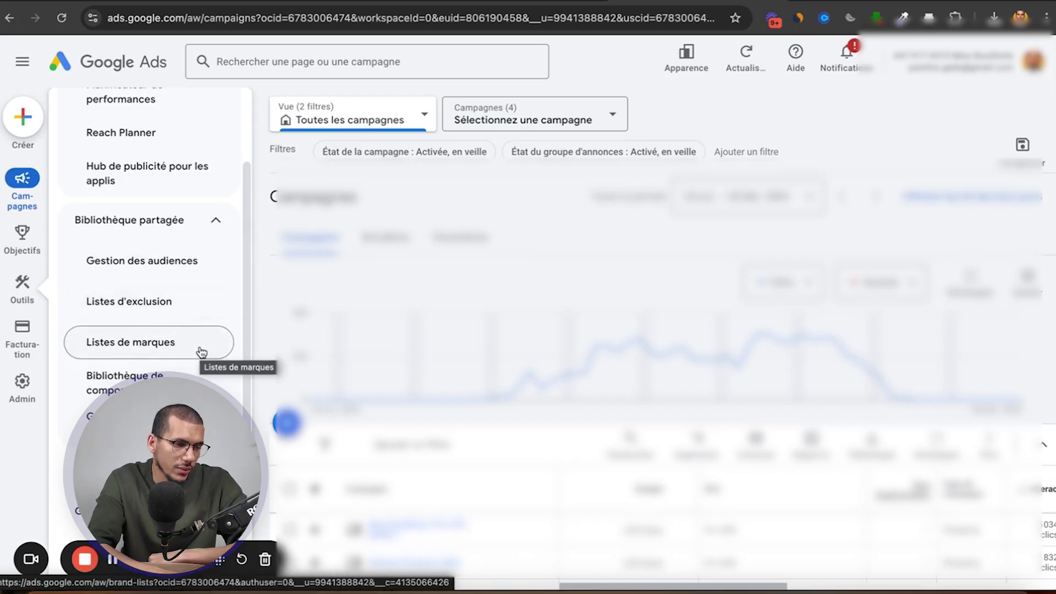
scroll(202, 353, down, 2)
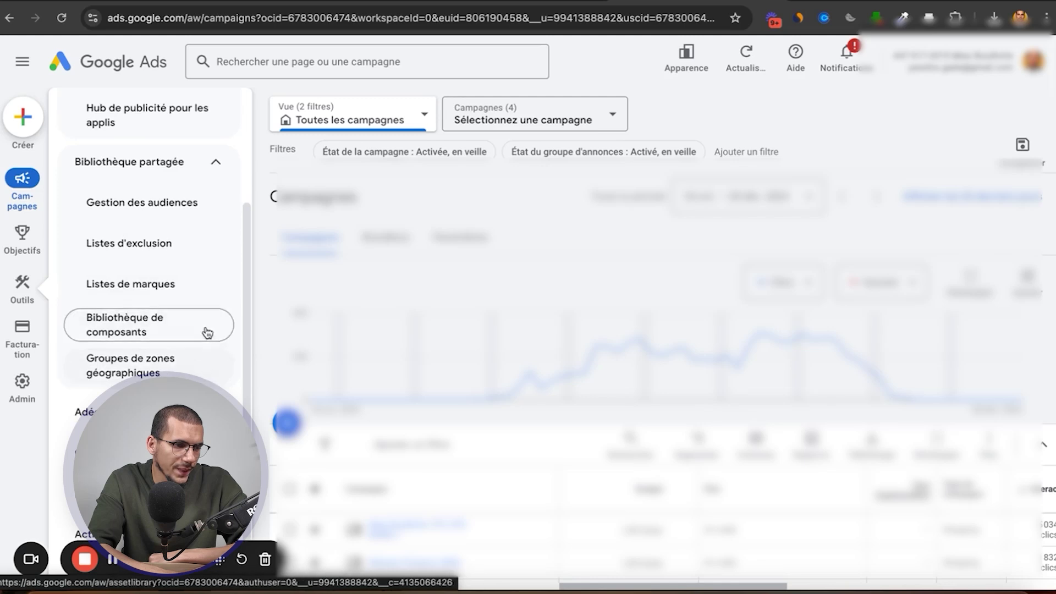
scroll(186, 368, down, 1)
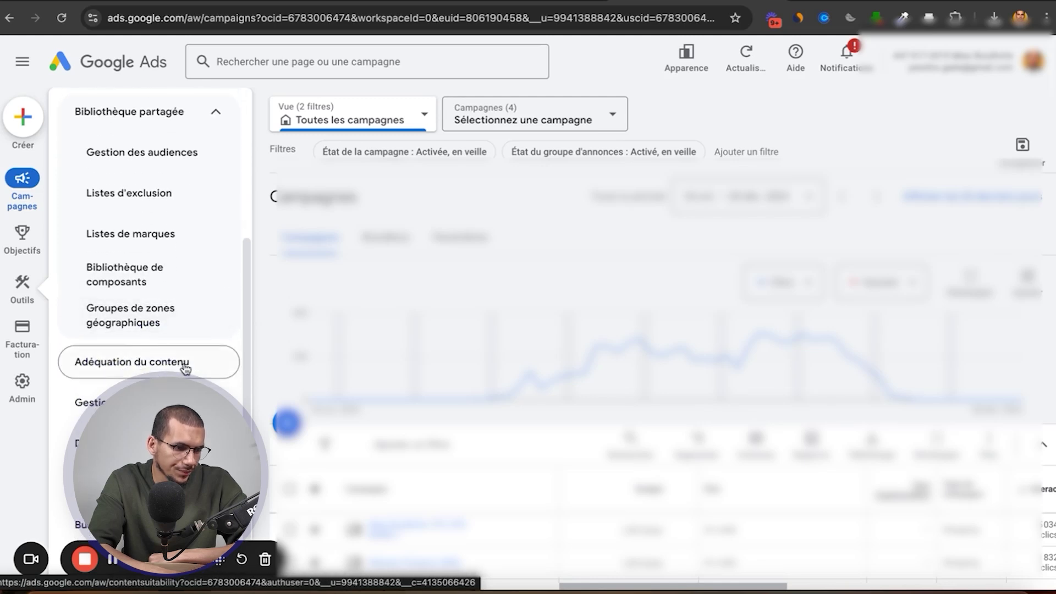
Review the remaining Outils entries from Dépannage to Budgets et enchères, and look at the Facturation and Admin sections
scroll(186, 369, down, 3)
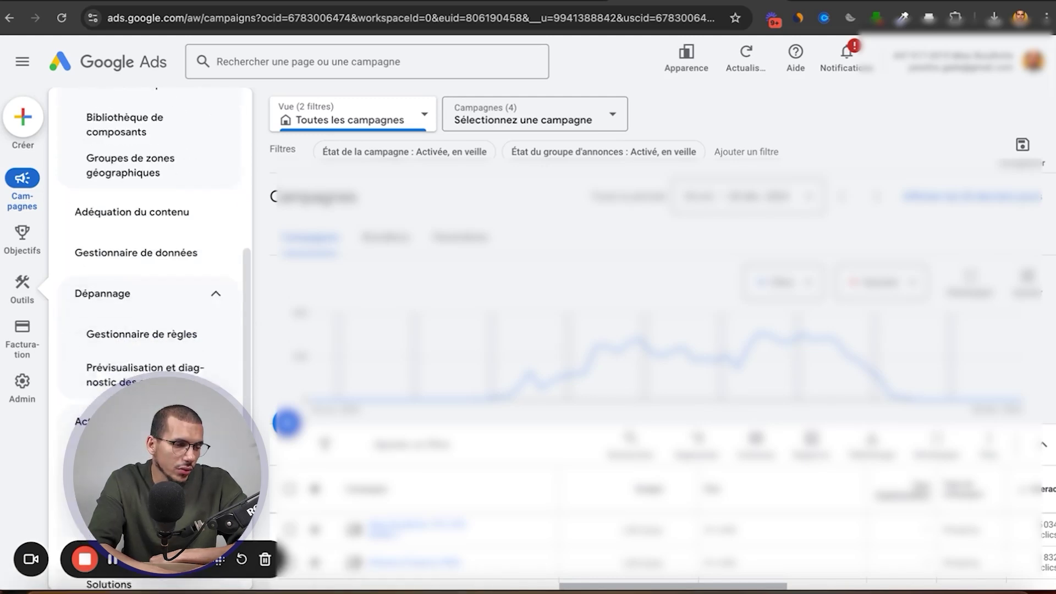
scroll(186, 369, down, 5)
scroll(165, 407, up, 1)
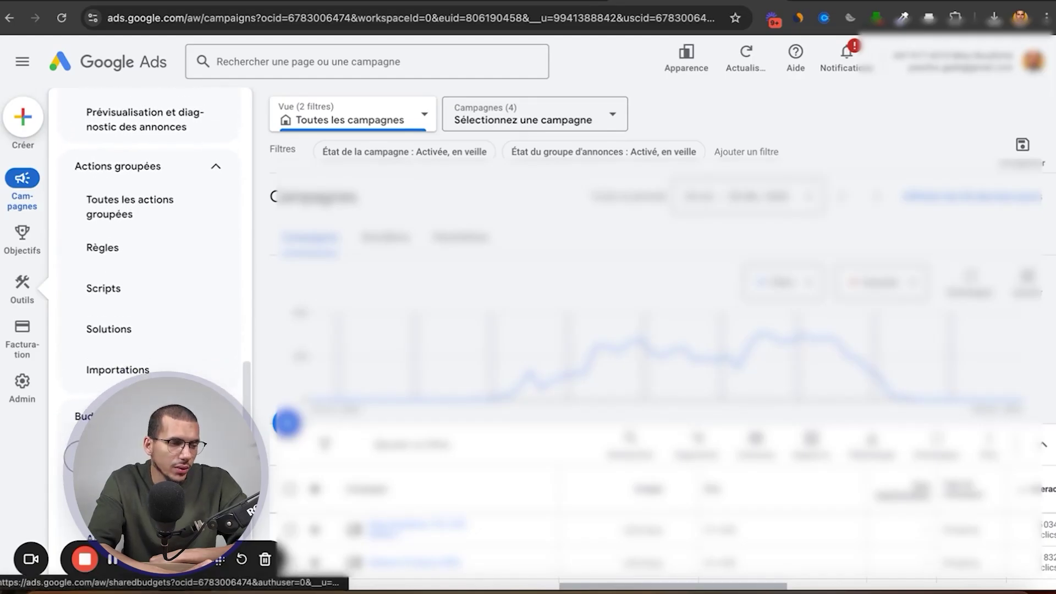
scroll(148, 252, up, 2)
scroll(148, 407, up, 3)
scroll(148, 402, up, 1)
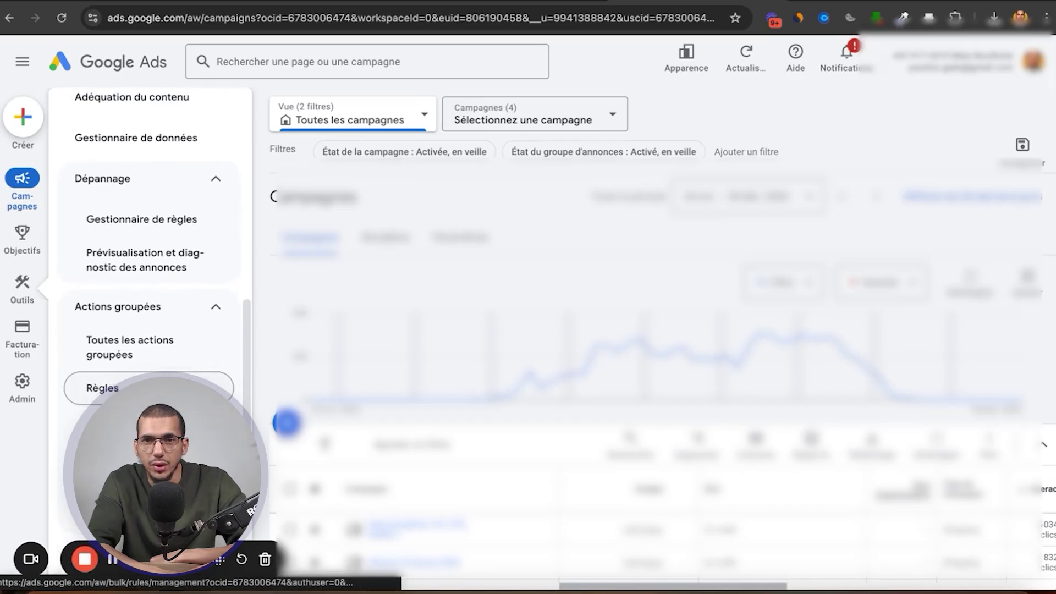
mouse_move(22, 336)
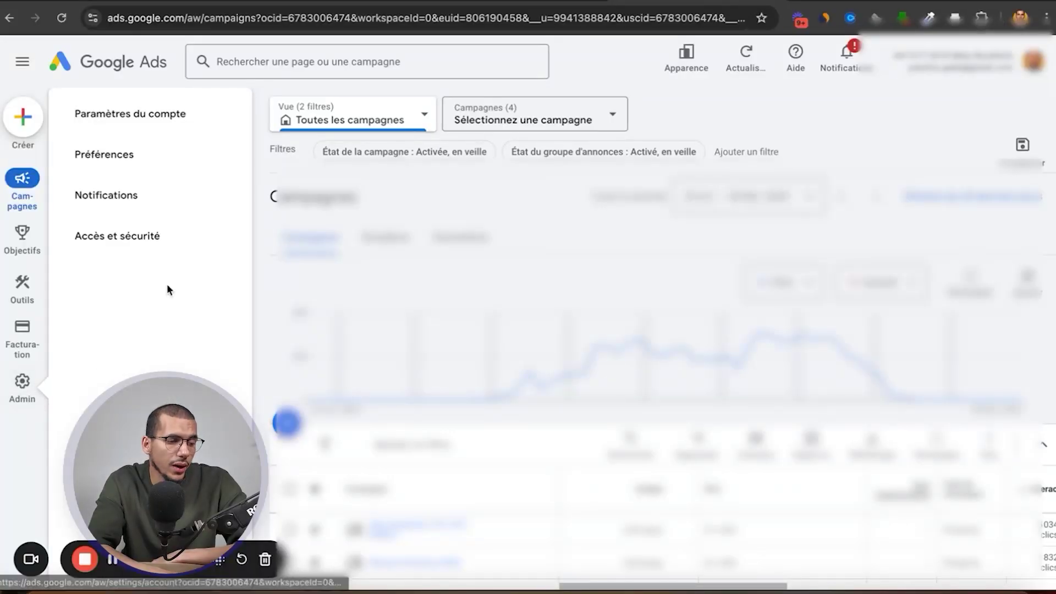
click(172, 135)
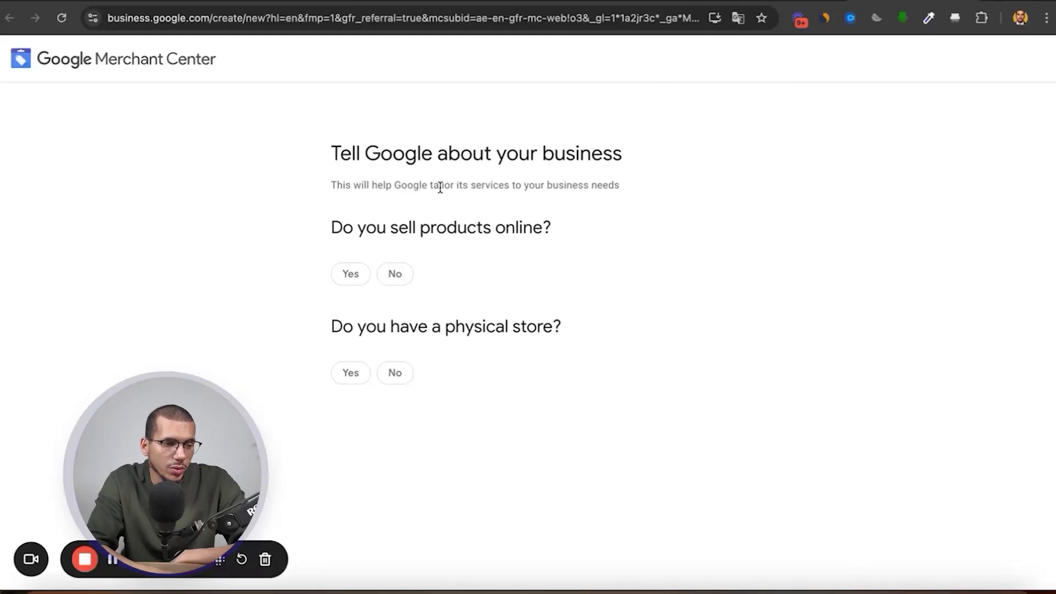
In Google Merchant Center, state that products are sold online at monsit.fr without a physical store, and continue
click(356, 282)
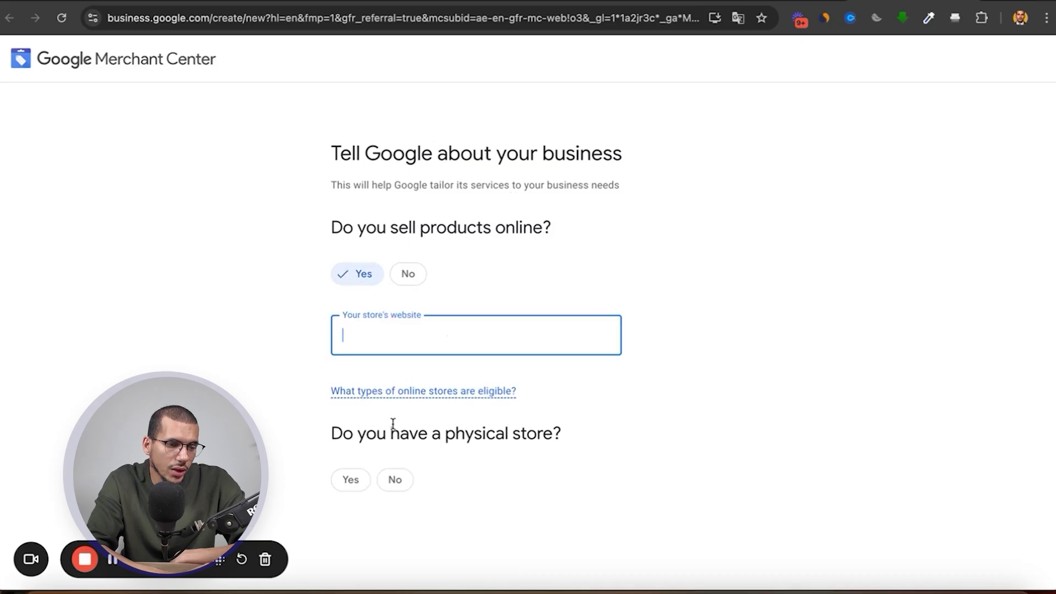
click(398, 487)
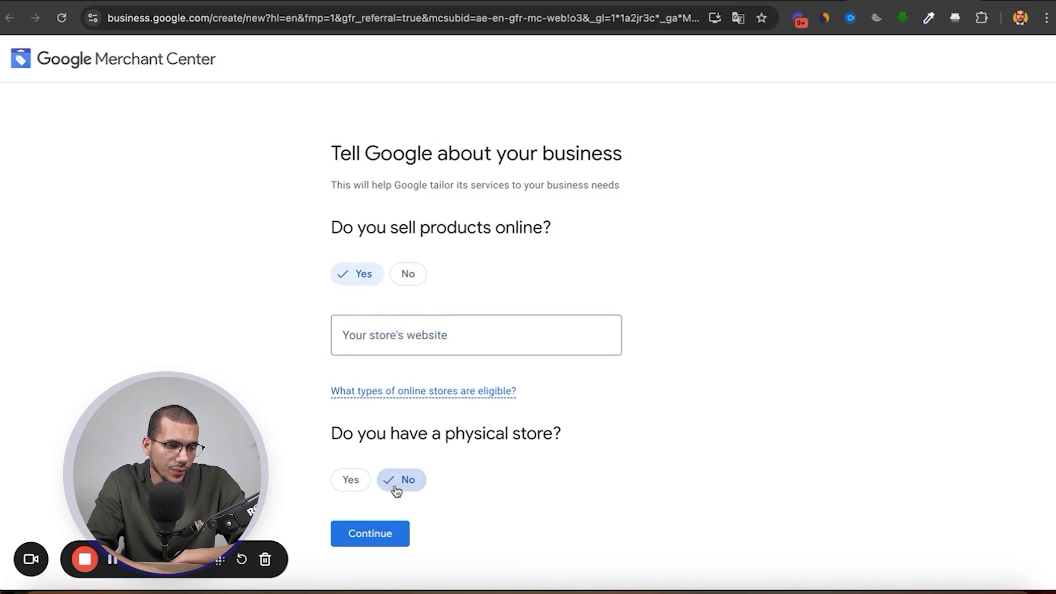
click(455, 337)
text(monsit.fr)
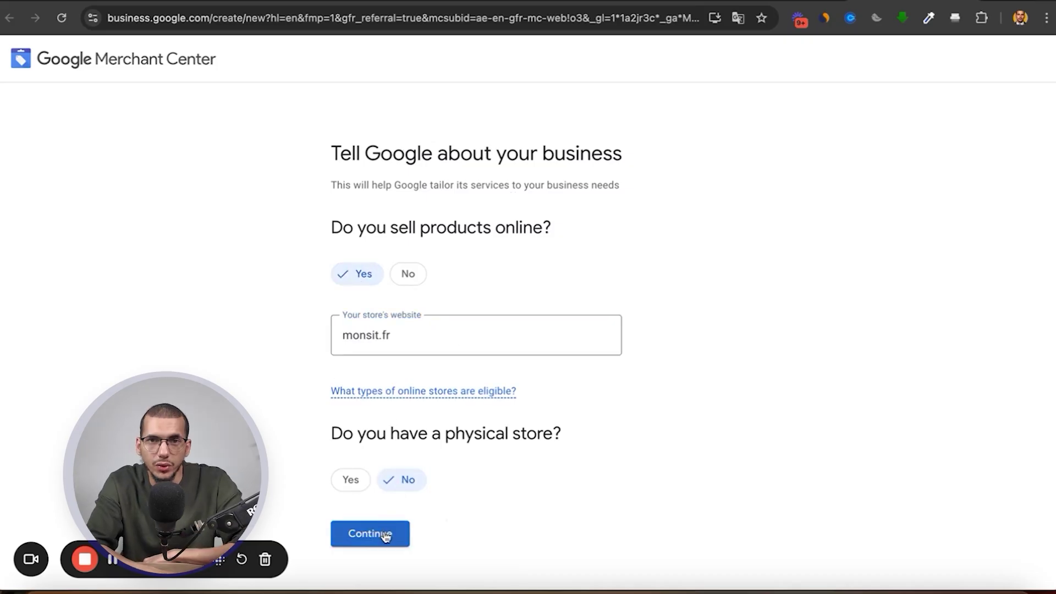
click(386, 536)
Proceed past the merchant requirements page and enter "Yus kisl" as the business name
scroll(576, 387, down, 10)
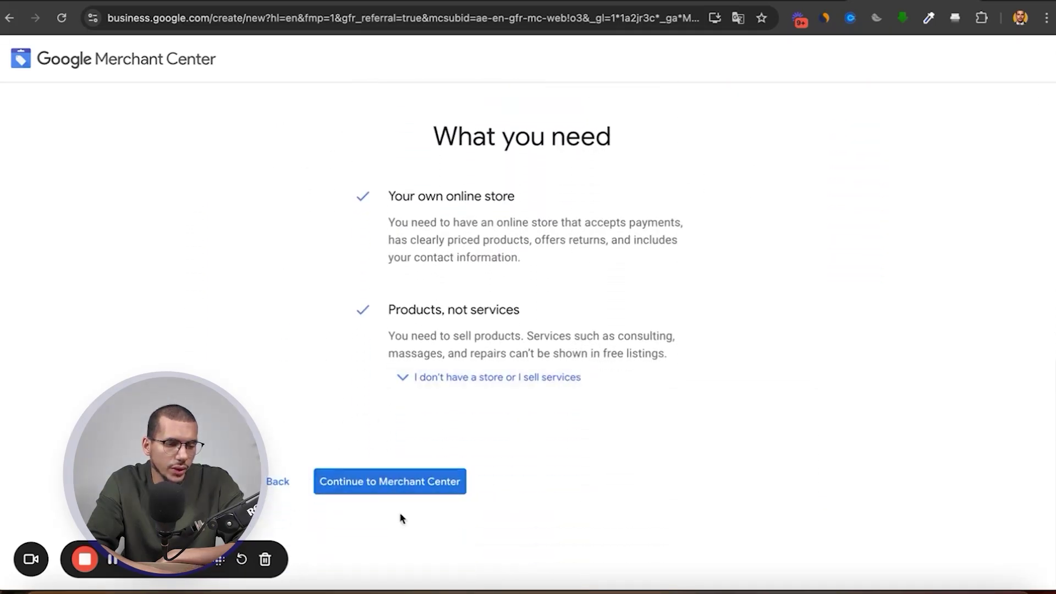
click(398, 484)
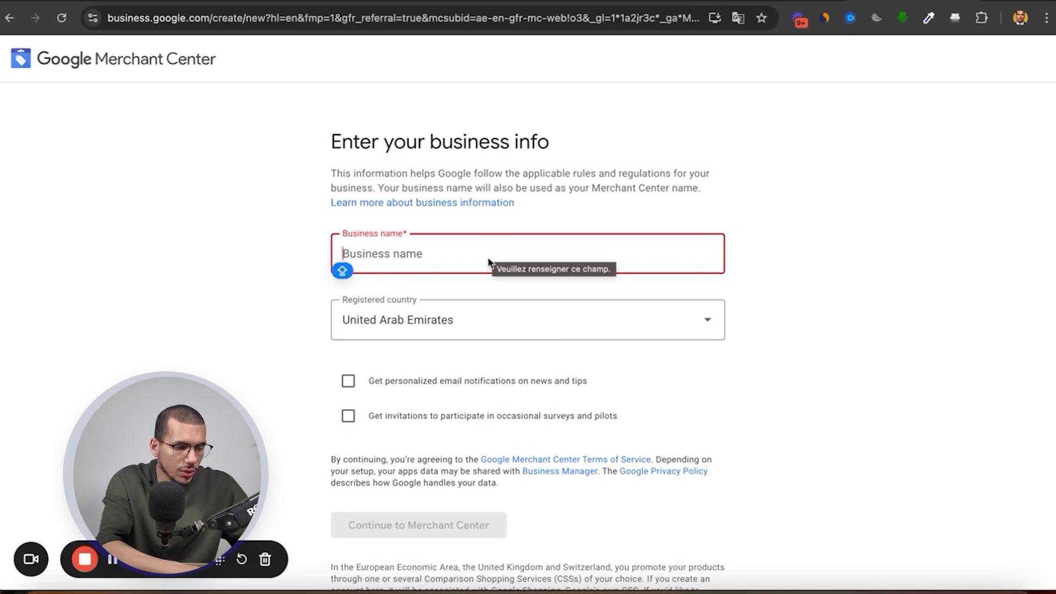
text(Yus llc)
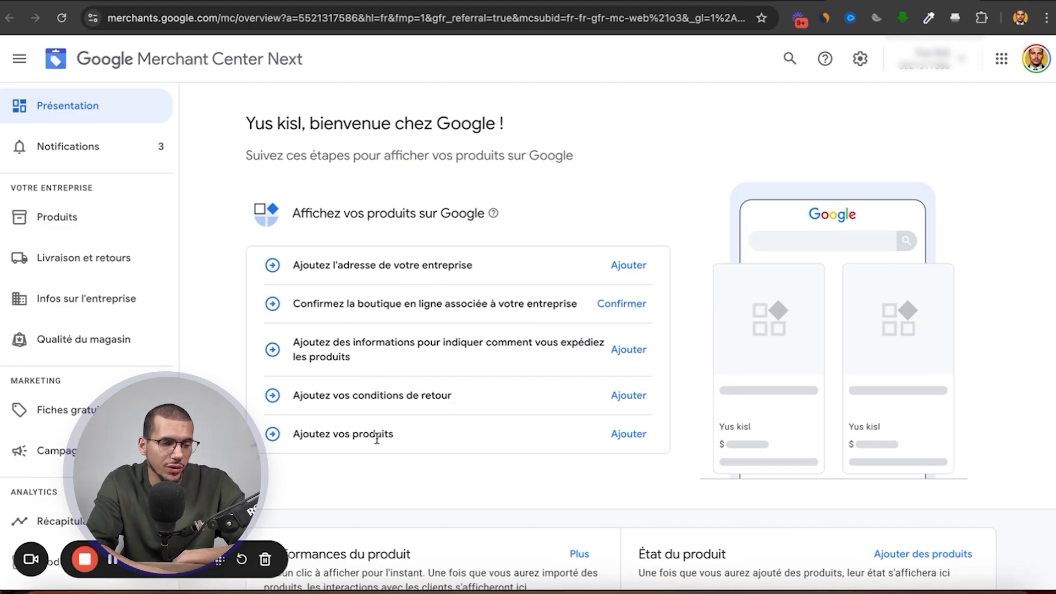
Fill in the company's postal address for the setup task about the business address and submit it
scroll(605, 275, down, 1)
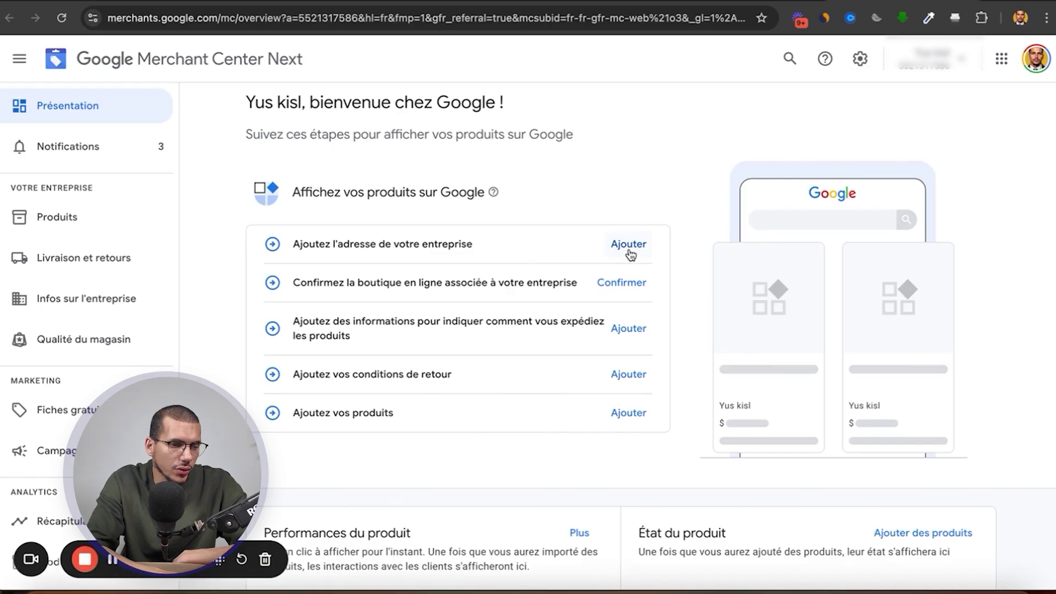
click(629, 244)
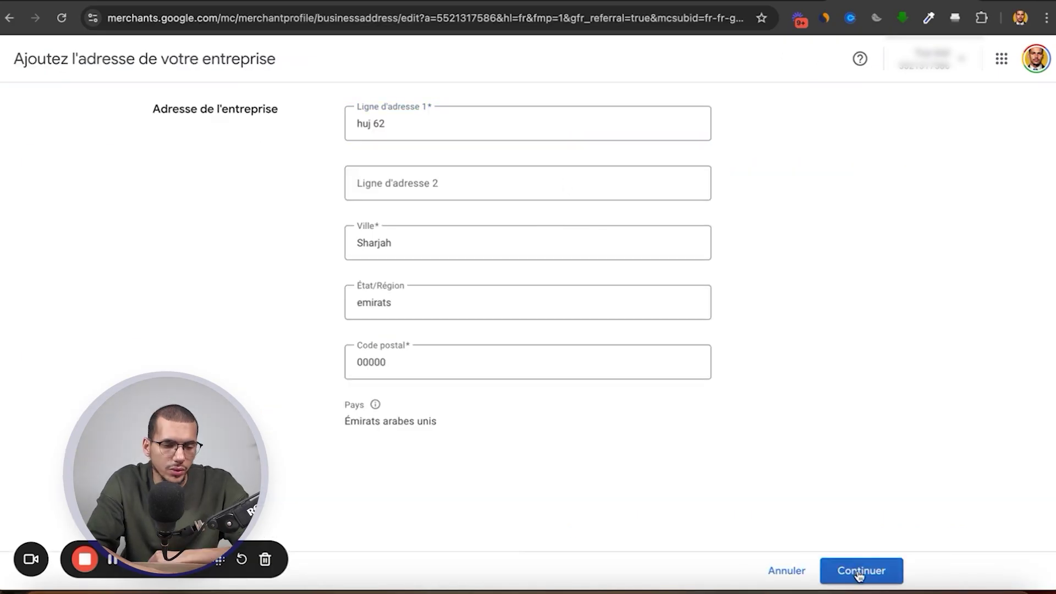
click(860, 572)
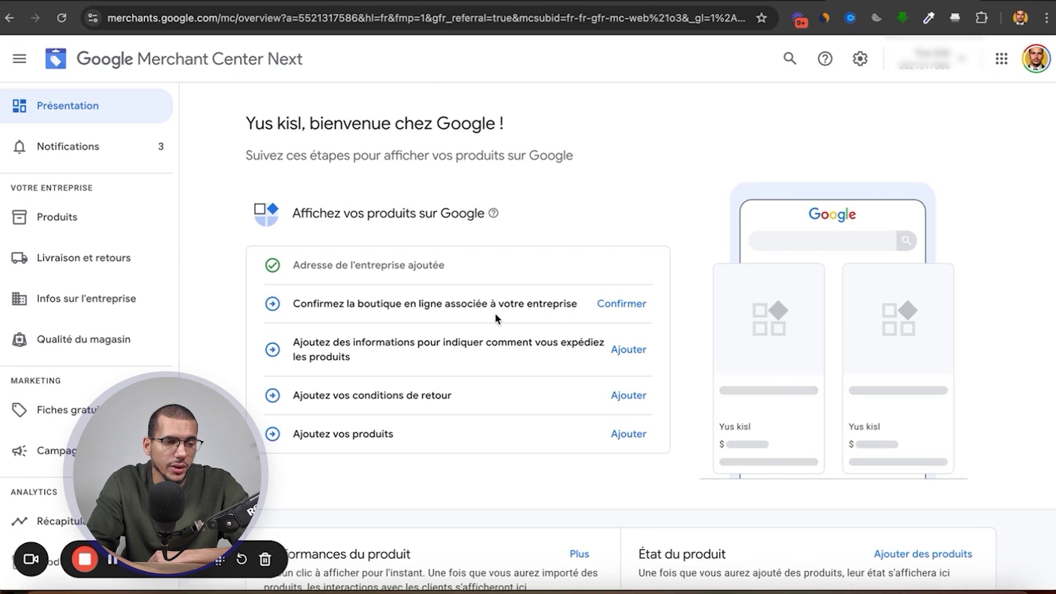
Start confirming the online store with the e-commerce platform validation method, show the Shopify instructions and copy the HTML verification tag
click(617, 303)
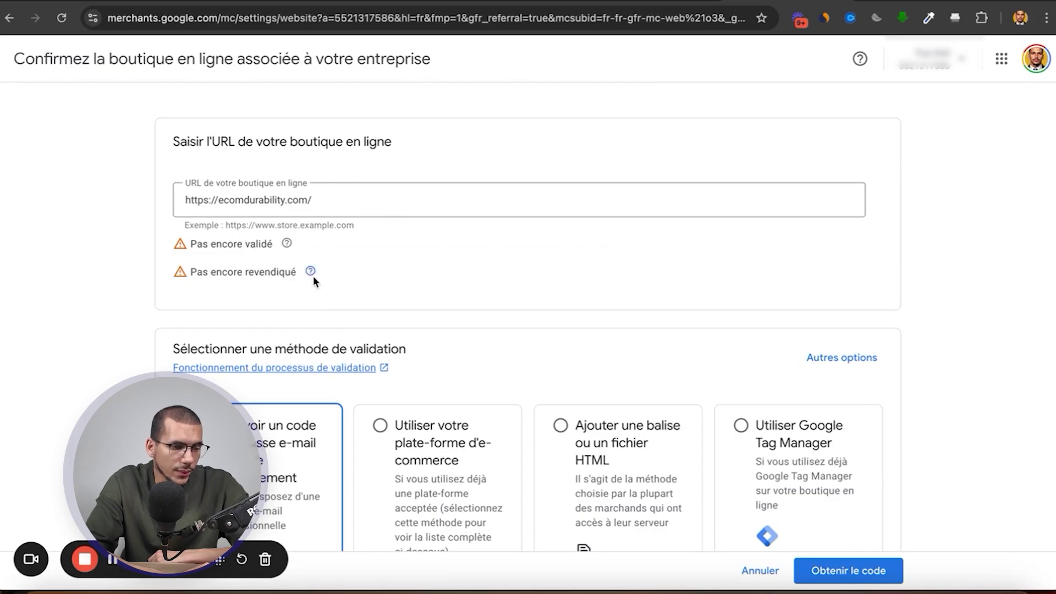
scroll(419, 265, down, 3)
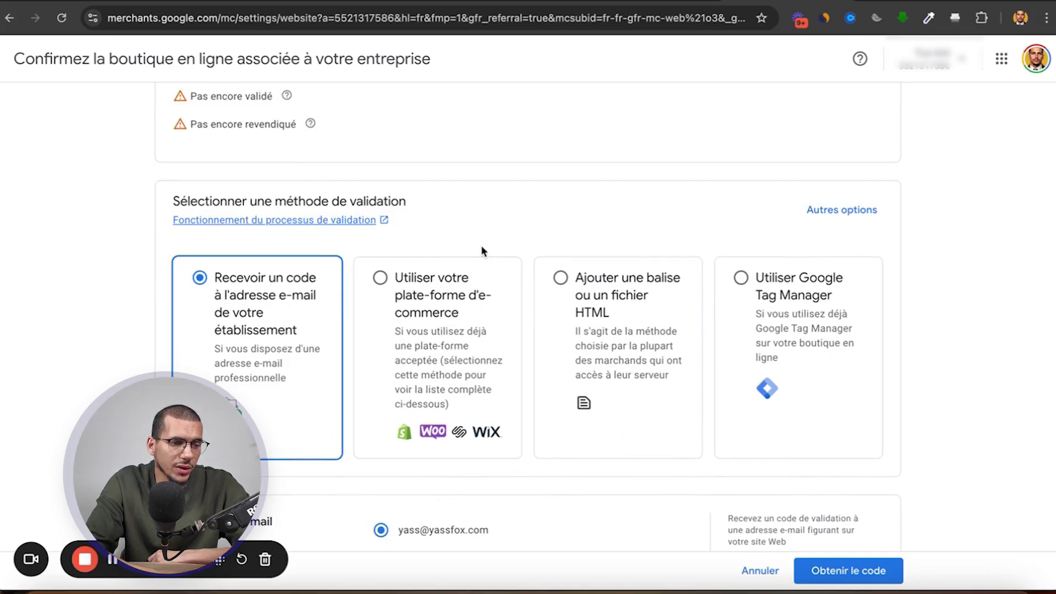
click(408, 446)
scroll(462, 283, down, 5)
click(467, 285)
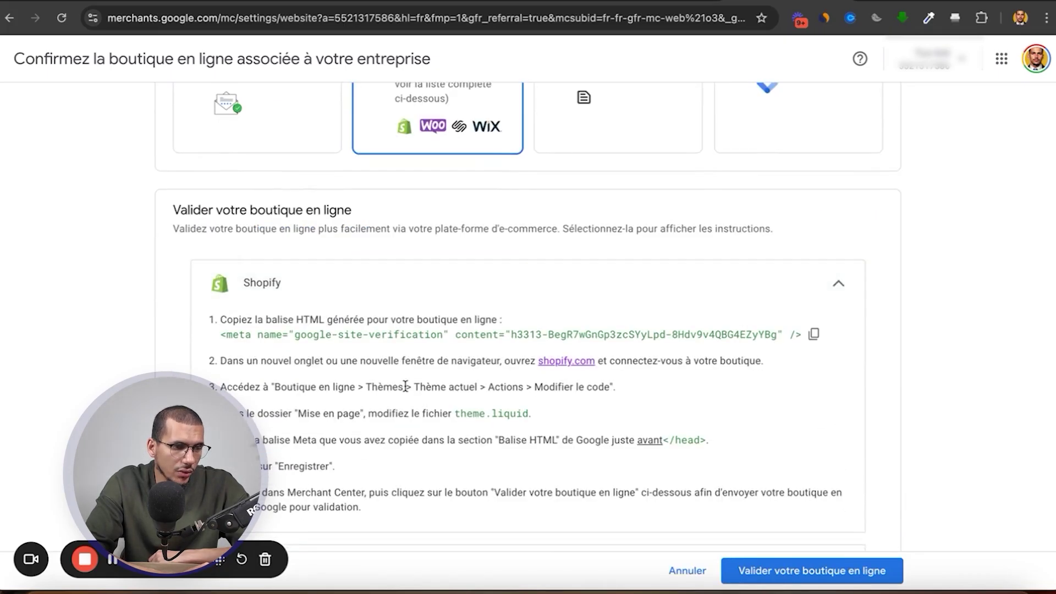
scroll(341, 330, down, 2)
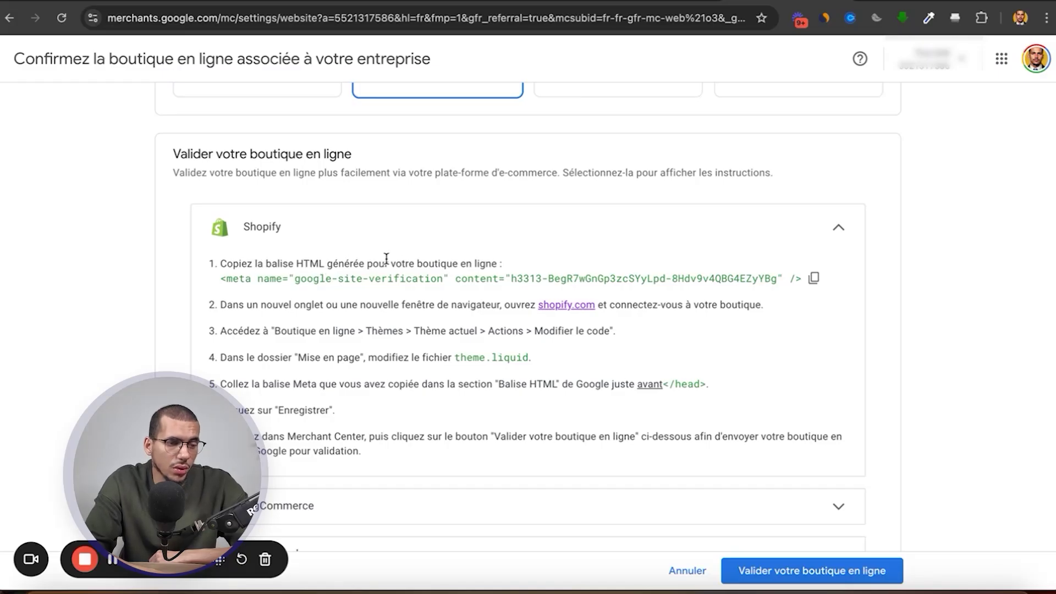
click(813, 278)
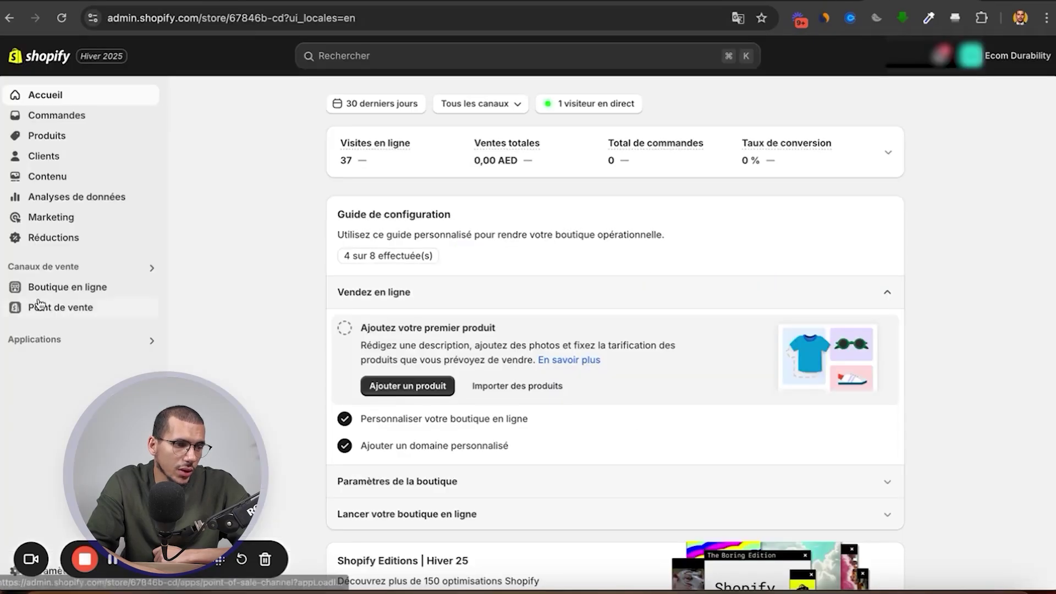
In the Shopify admin, open the current theme's code for editing and open the layout file theme.liquid
click(82, 287)
scroll(645, 385, down, 5)
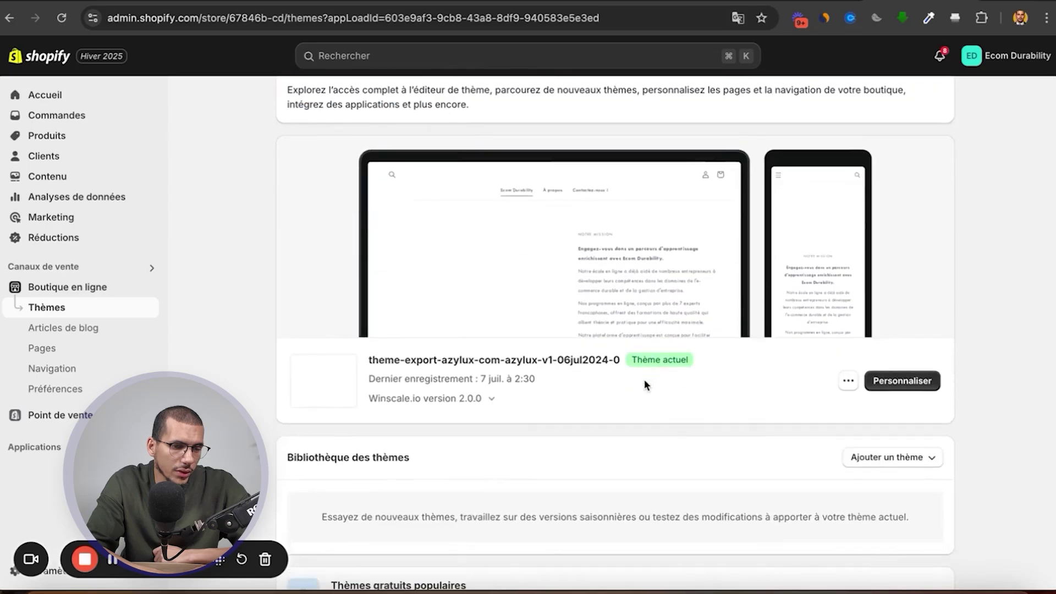
click(854, 381)
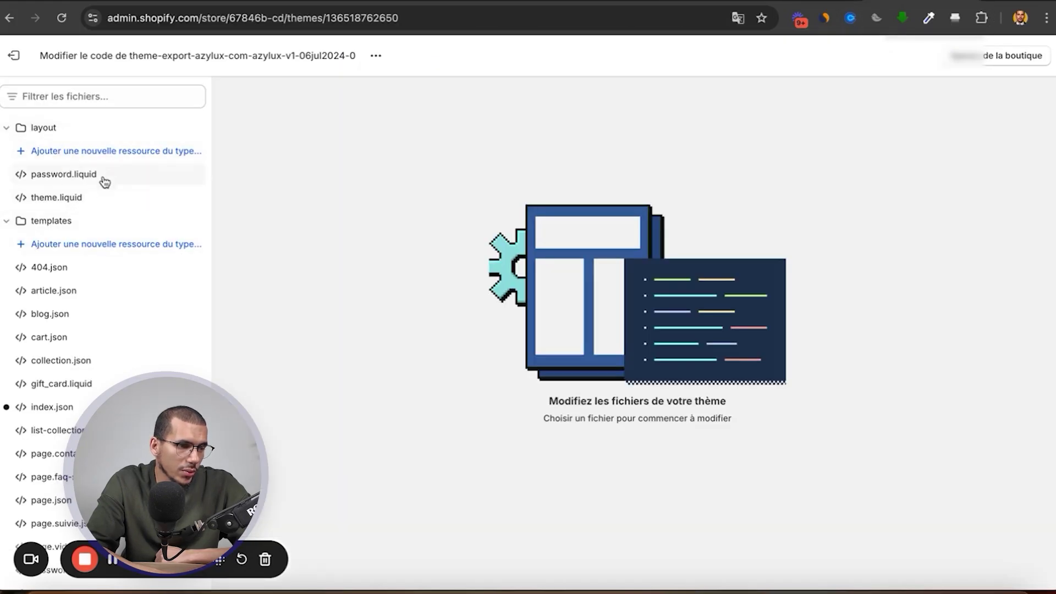
click(63, 199)
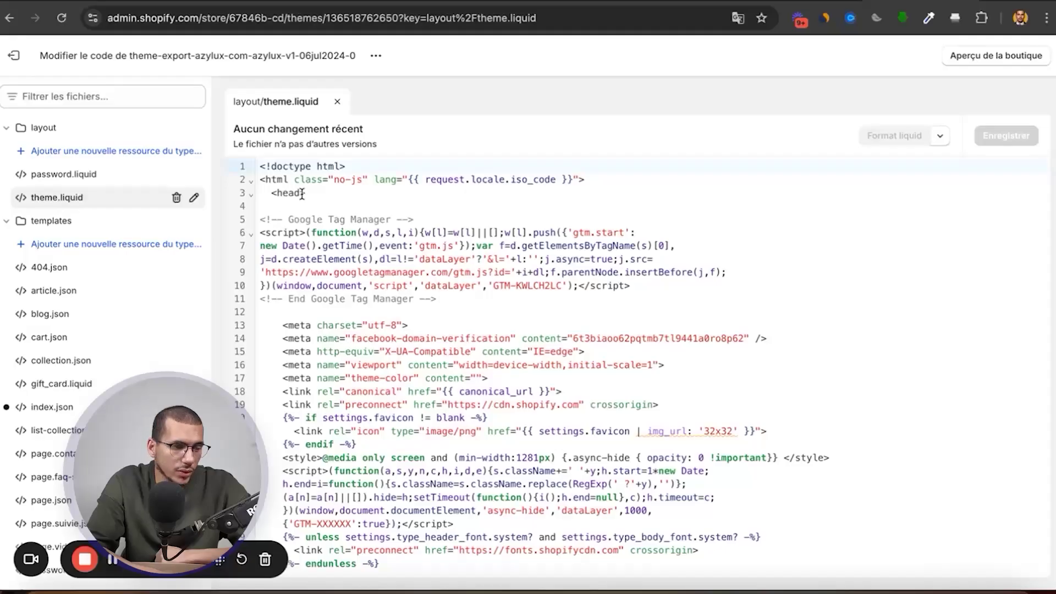
Search theme.liquid for "head" and go through the matches to locate the closing </head> tag
scroll(359, 300, down, 5)
scroll(359, 300, down, 20)
scroll(359, 300, down, 10)
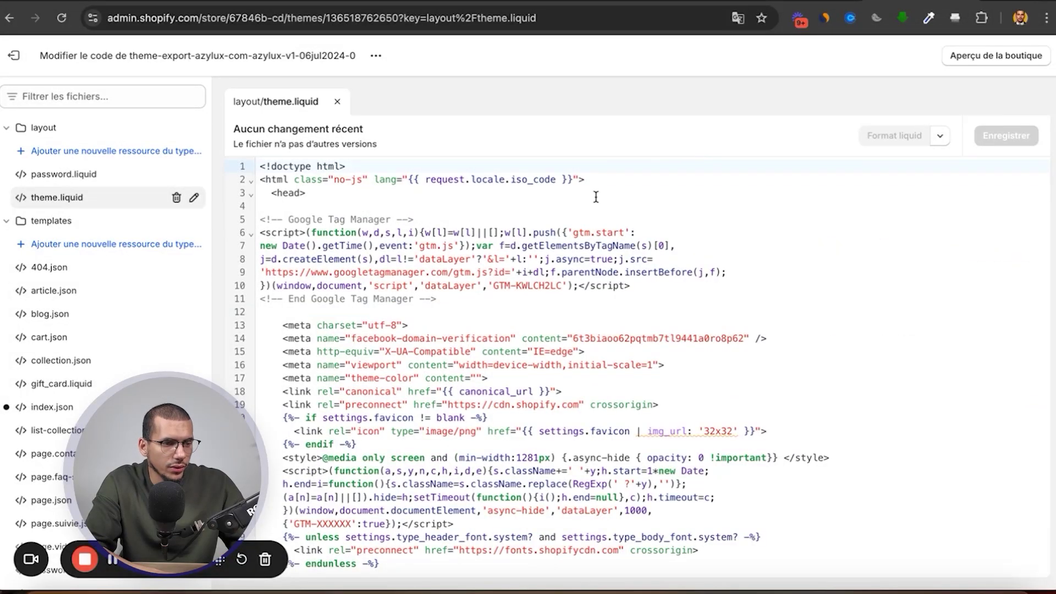
key(super+f)
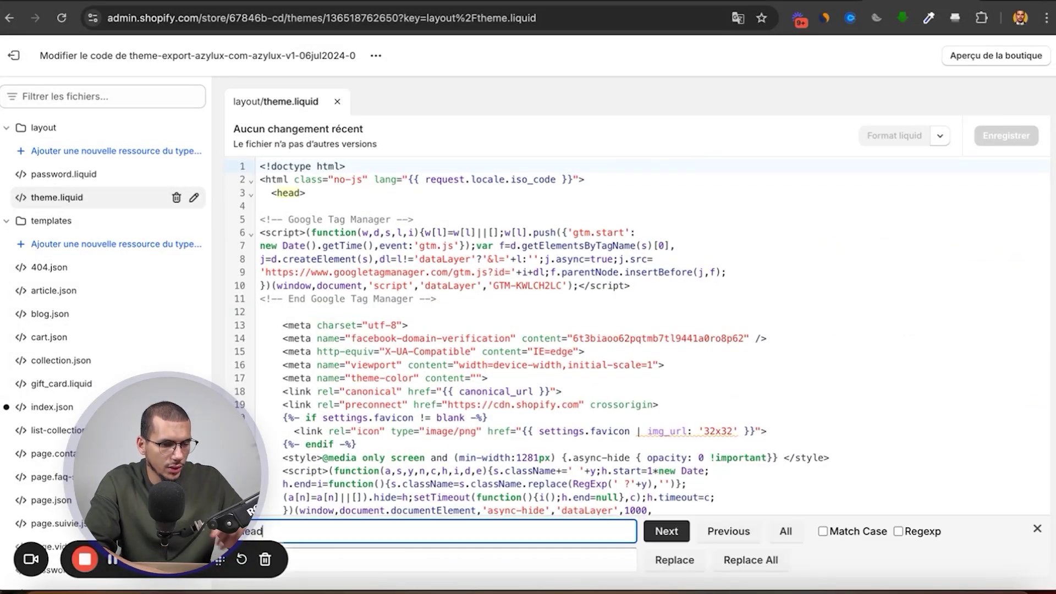
text(head)
click(665, 531)
click(666, 531)
click(666, 531)
click(666, 531)
click(666, 531)
click(666, 531)
click(666, 531)
click(666, 532)
click(666, 531)
click(666, 531)
click(666, 532)
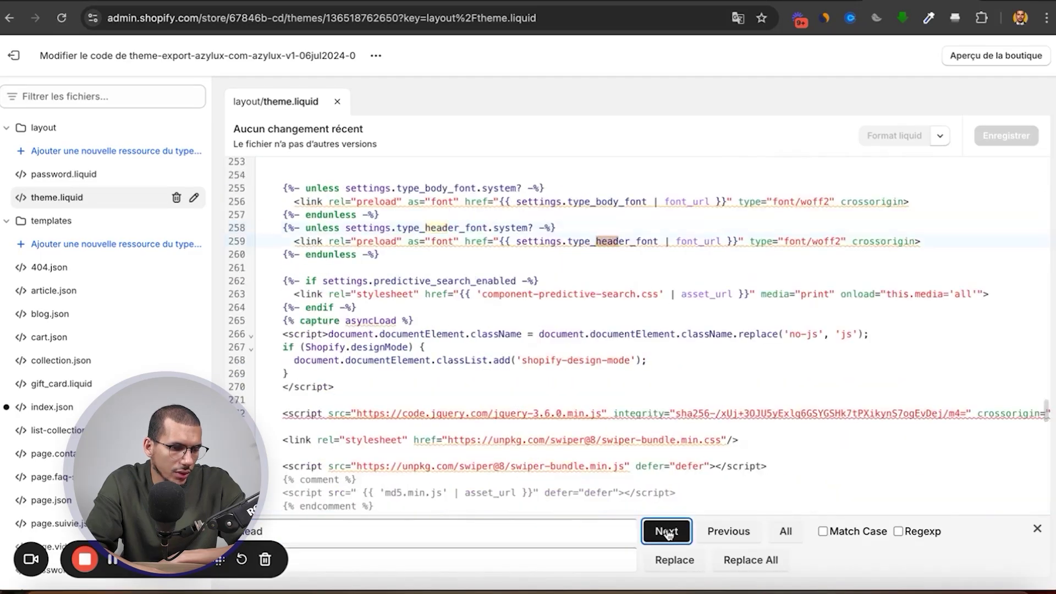
click(666, 531)
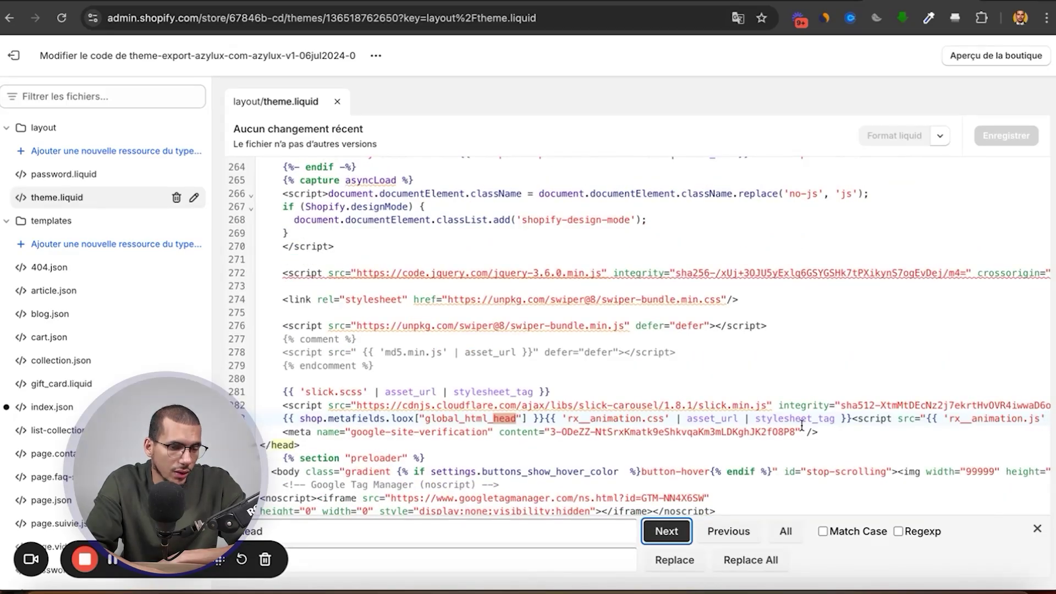
Paste the copied HTML verification tag on a new line just before </head>, compare it with the Merchant Center tag and save theme.liquid
click(842, 438)
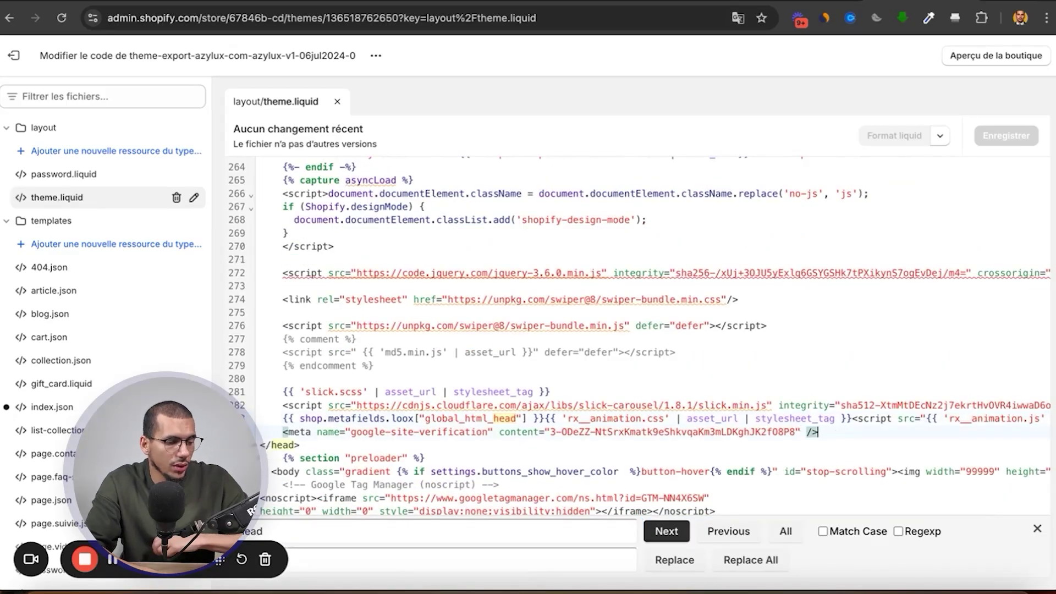
key(Return)
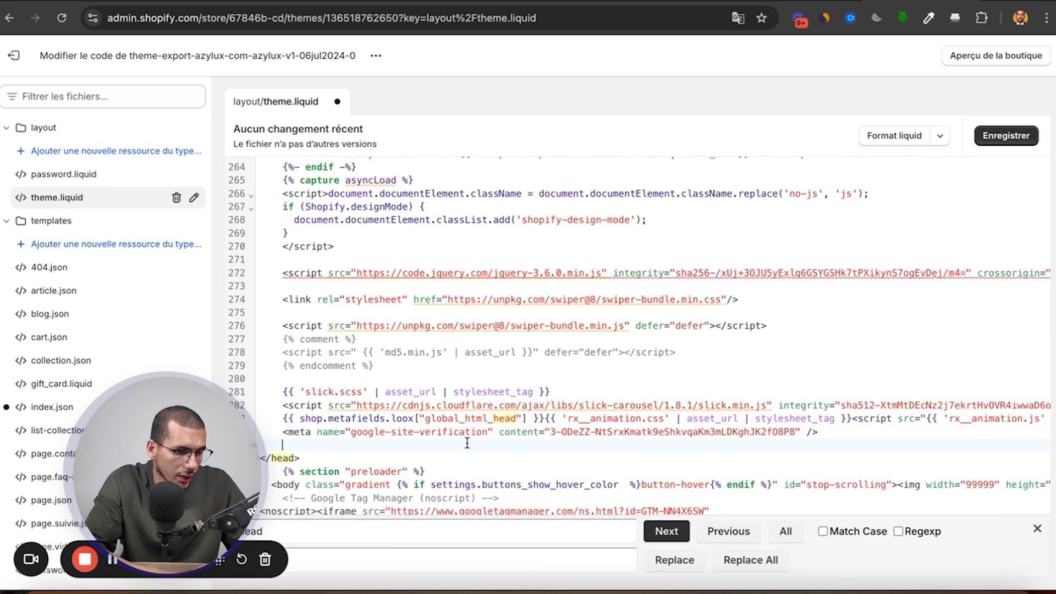
right_click(416, 445)
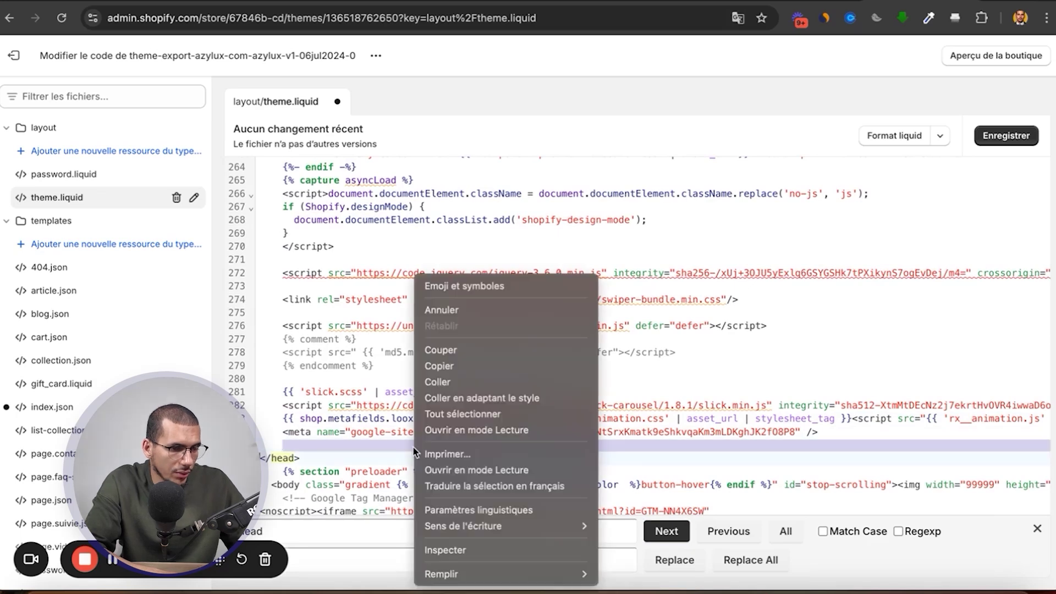
click(484, 380)
scroll(315, 255, down, 5)
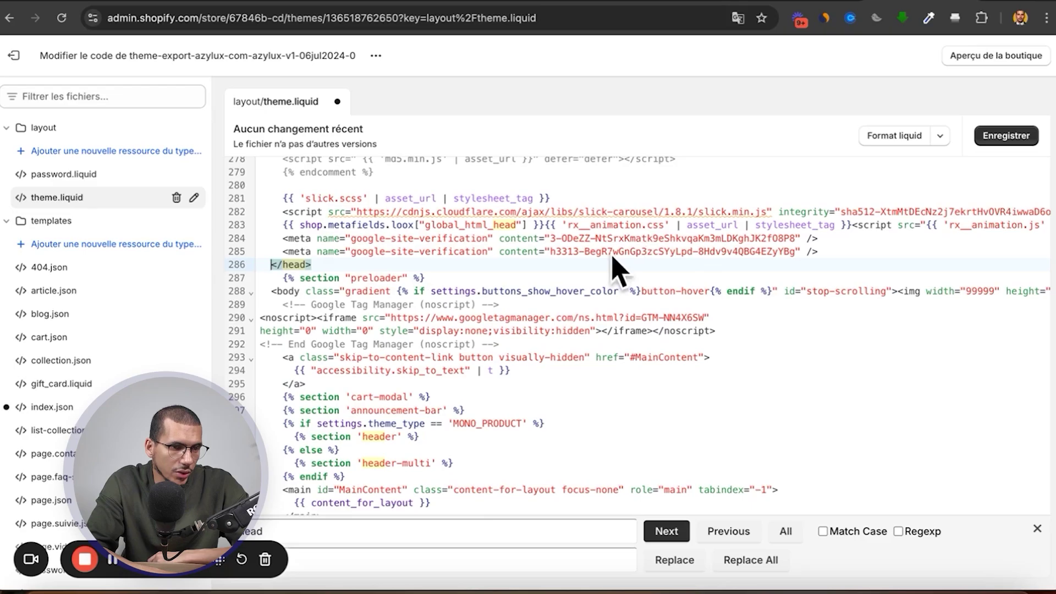
click(703, 2)
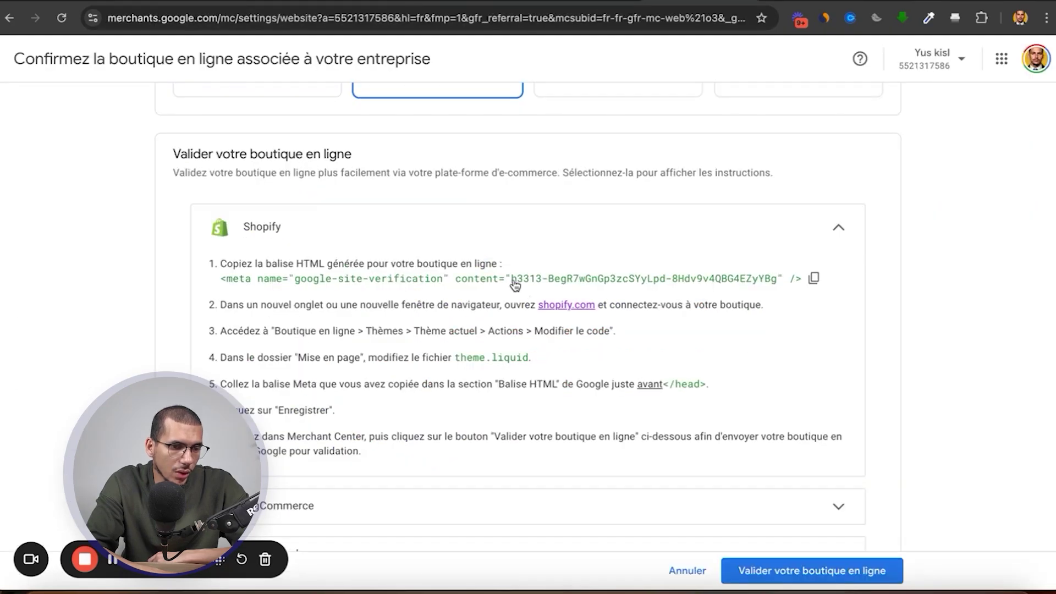
click(902, 2)
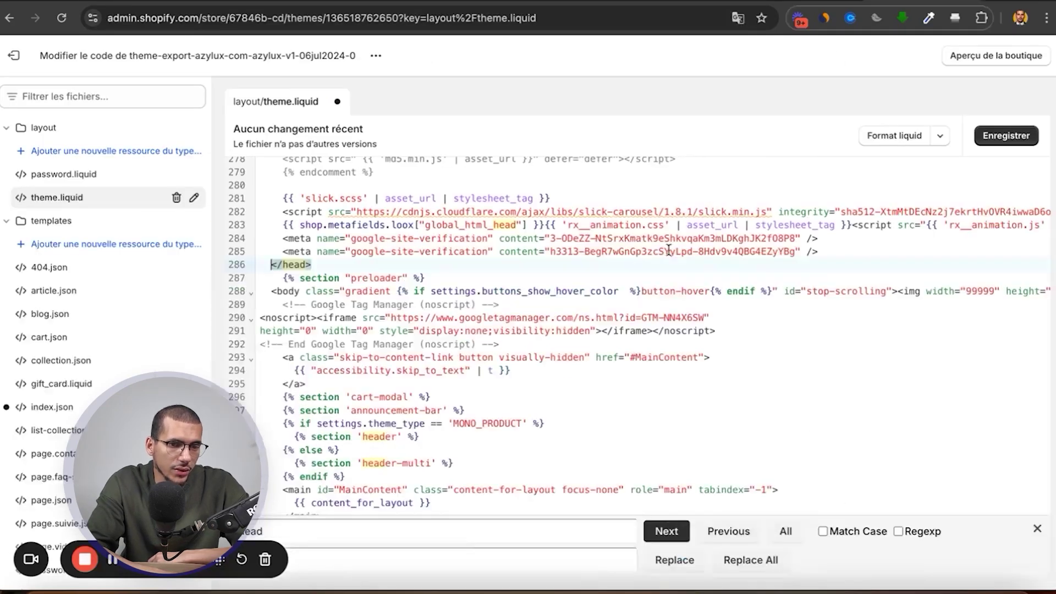
click(985, 140)
Back in Merchant Center, validate the online store and continue to complete the store confirmation task
click(688, 1)
scroll(461, 373, down, 2)
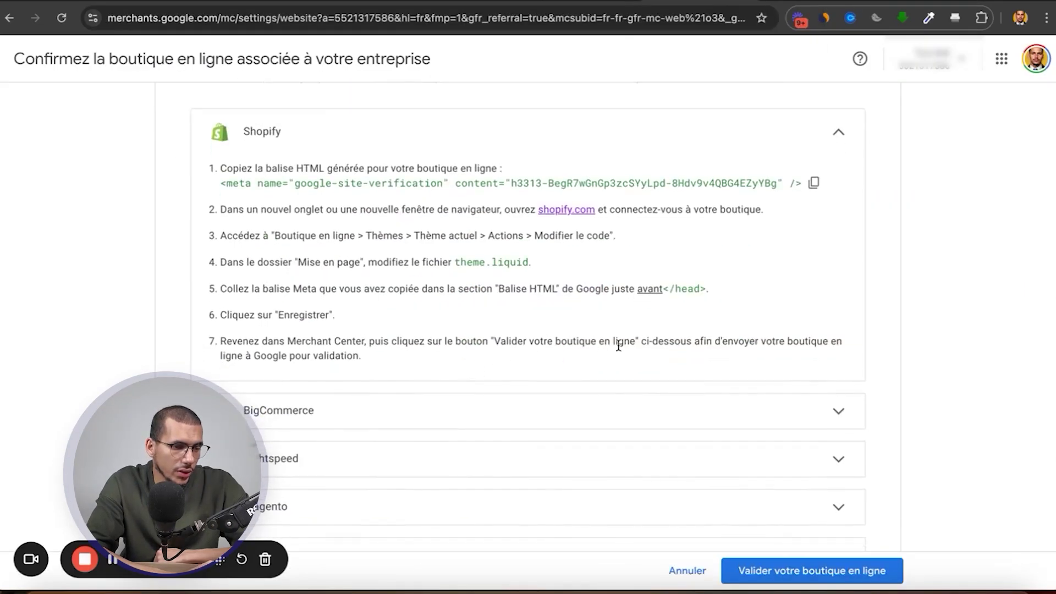
scroll(620, 346, down, 1)
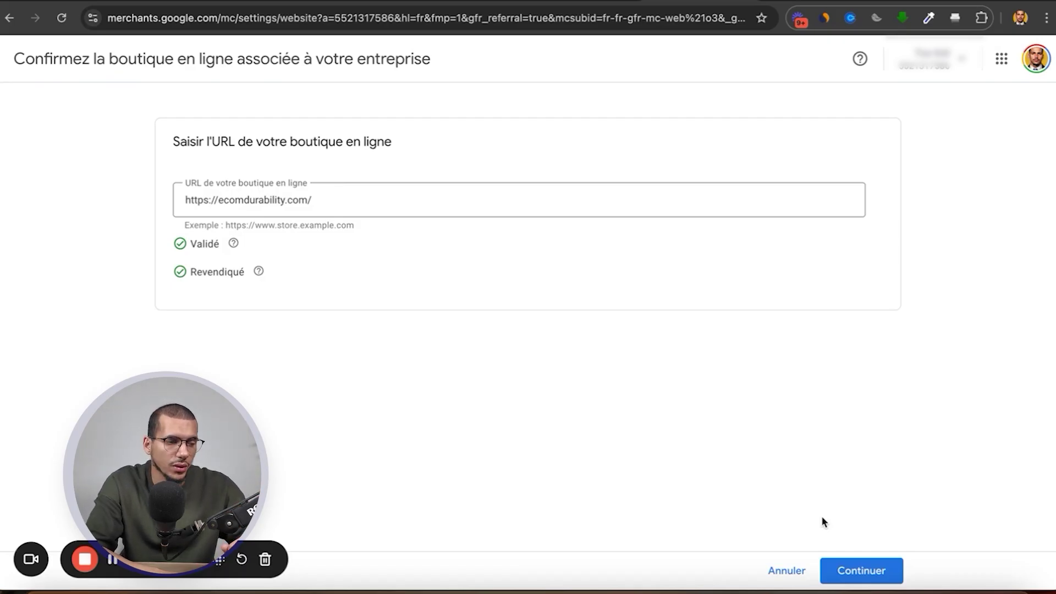
click(860, 570)
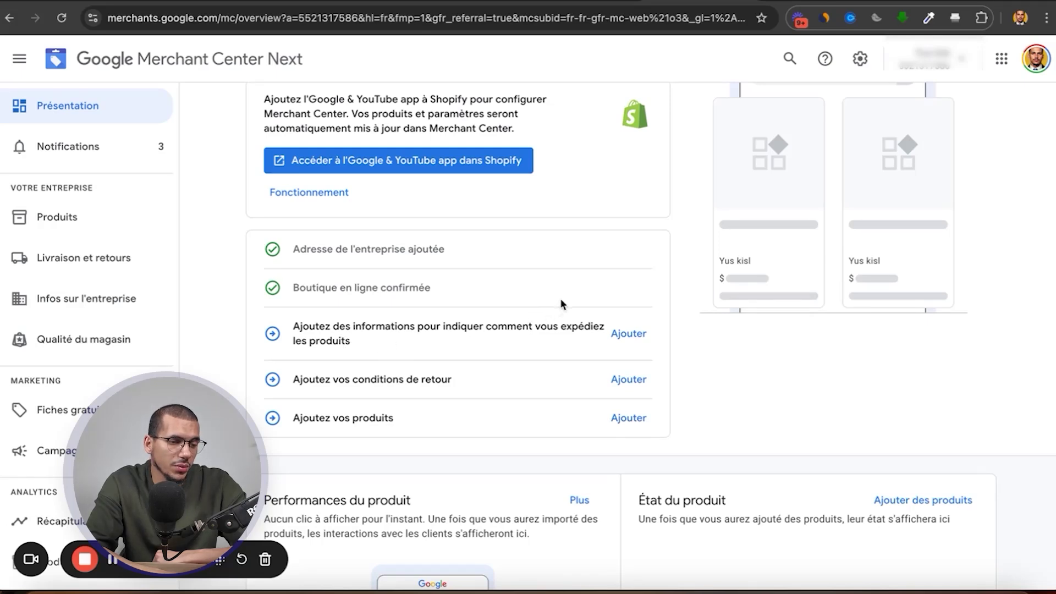
Start adding the shipping information and choose France as the country where Google shows the products
click(583, 344)
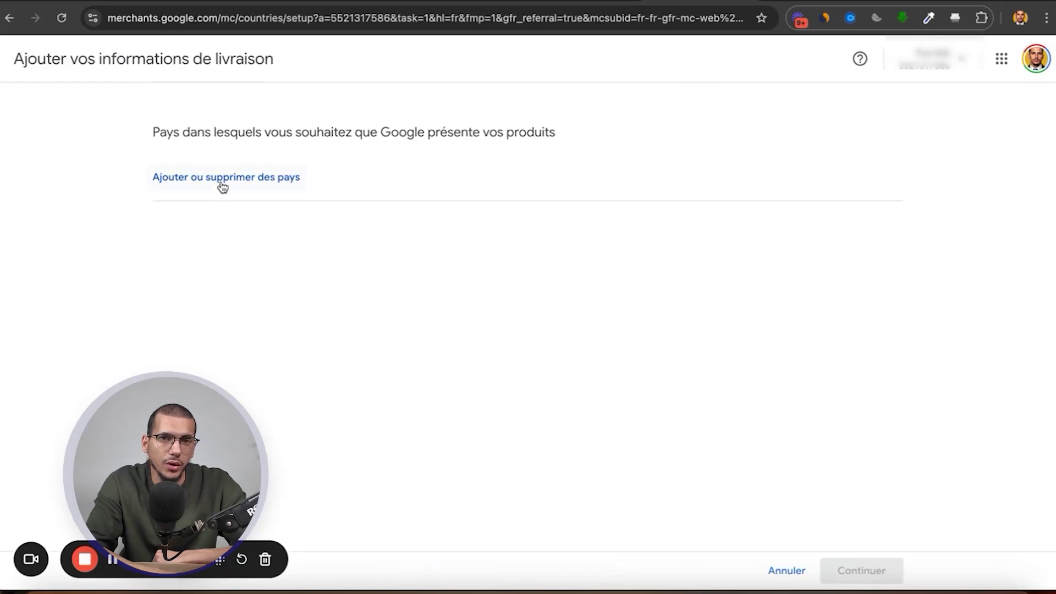
click(223, 183)
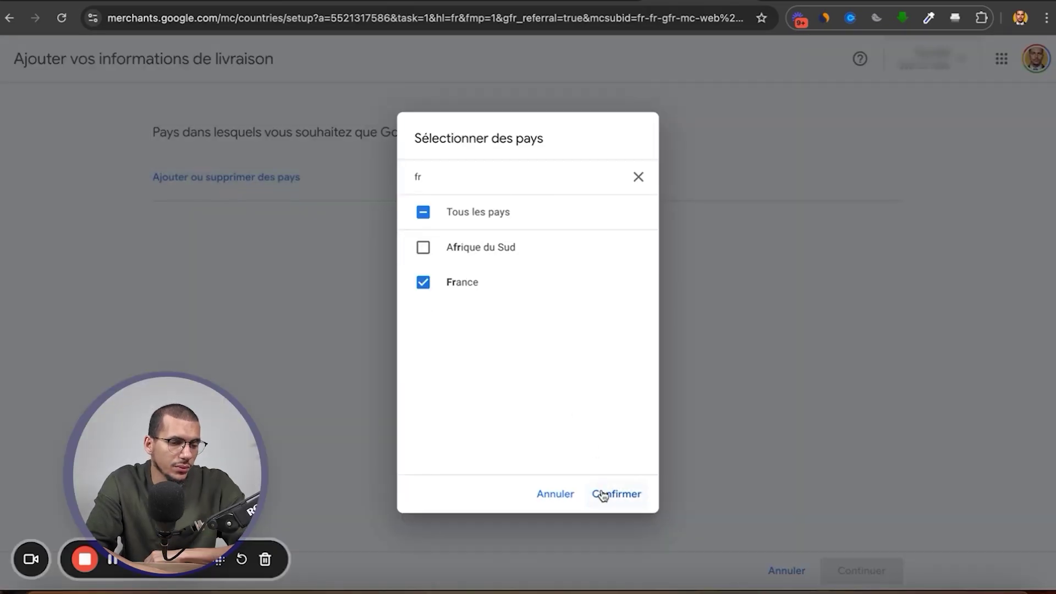
click(611, 494)
click(874, 570)
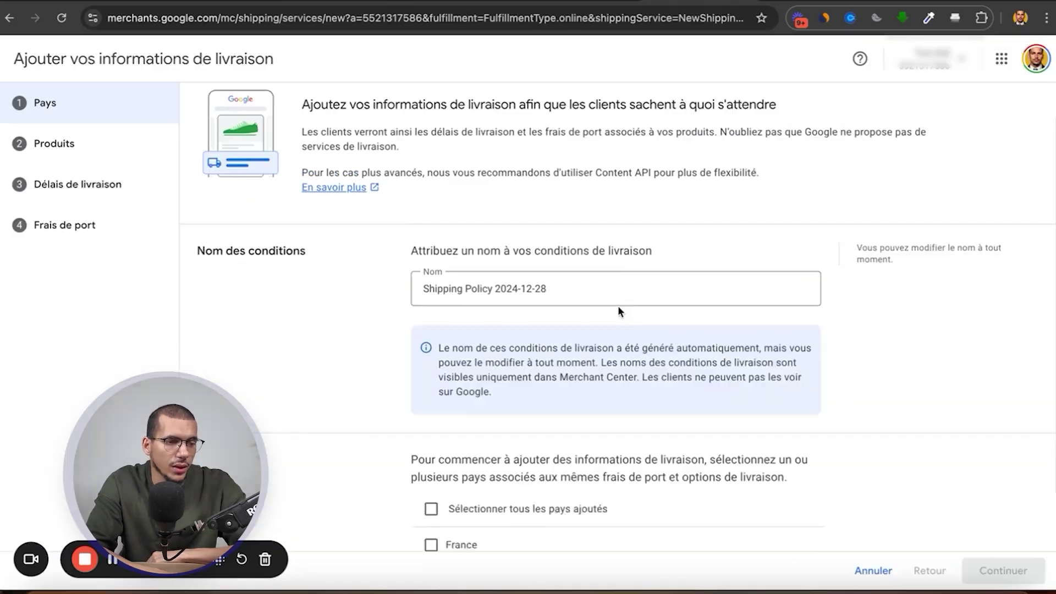
Apply the shipping policy to France and to all products, keeping the suggested policy name
scroll(619, 311, down, 1)
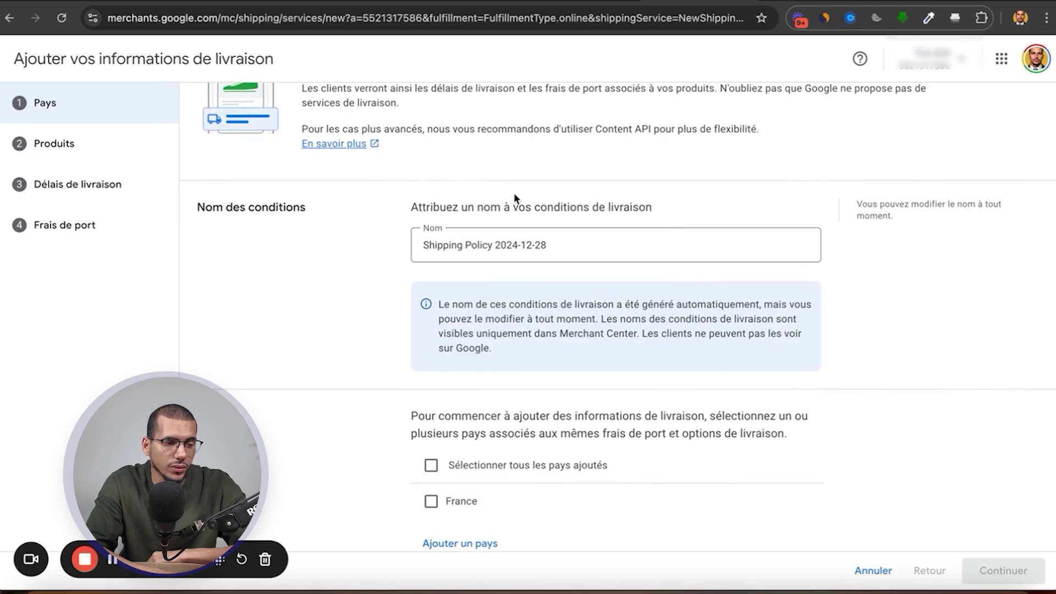
scroll(513, 193, down, 1)
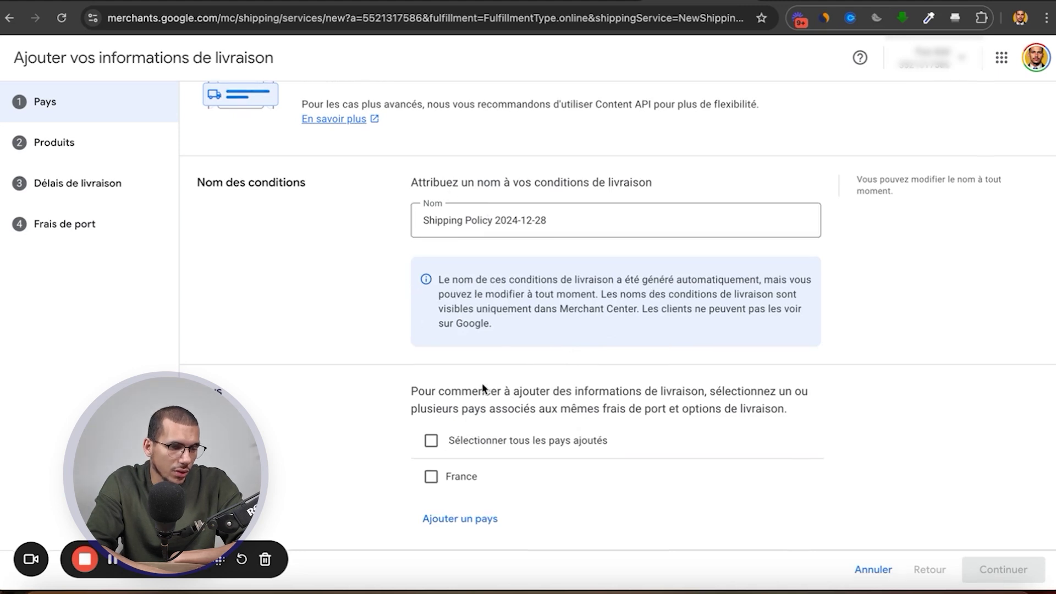
click(431, 478)
click(1002, 568)
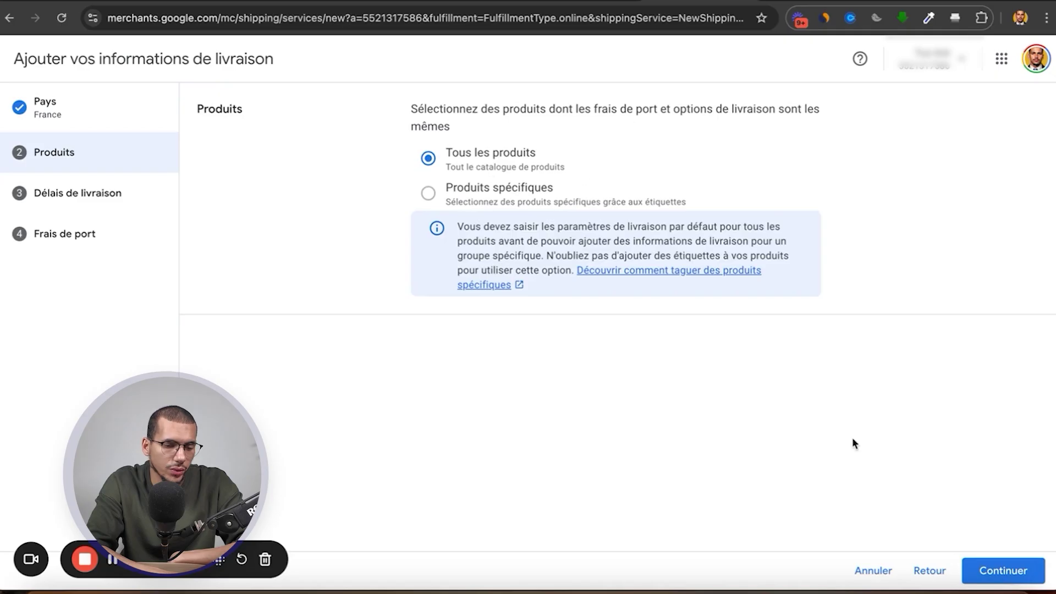
click(984, 568)
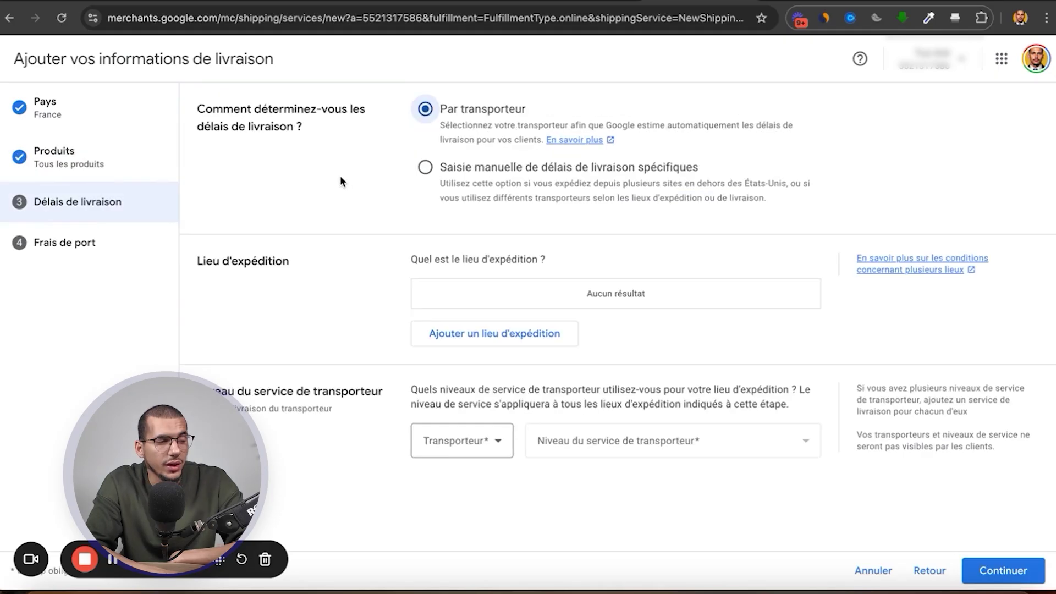
Choose manual entry of specific delivery times, with delivery to the customer's address
click(427, 169)
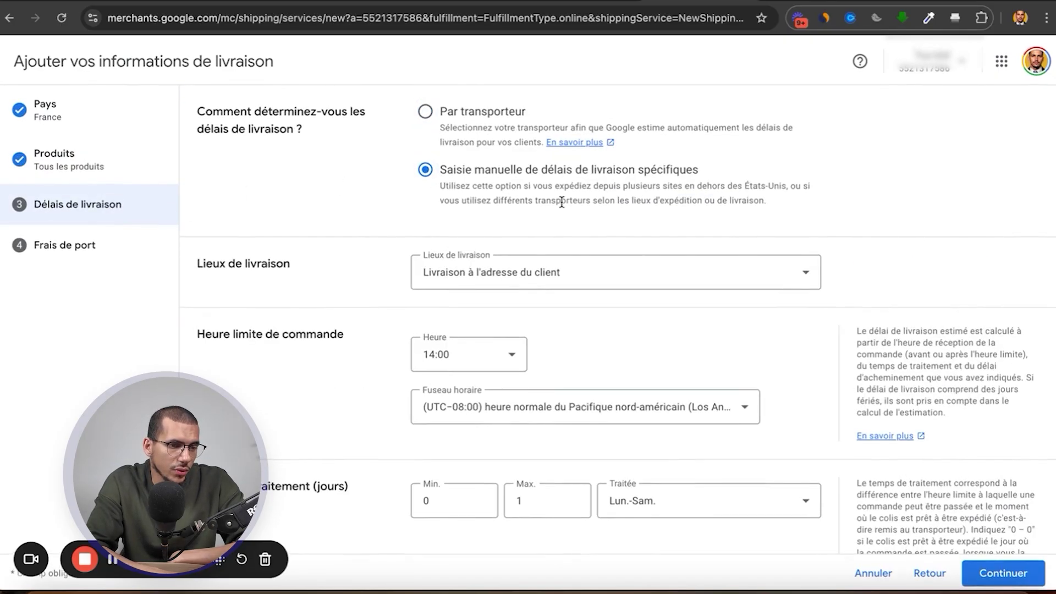
scroll(481, 202, down, 1)
click(540, 242)
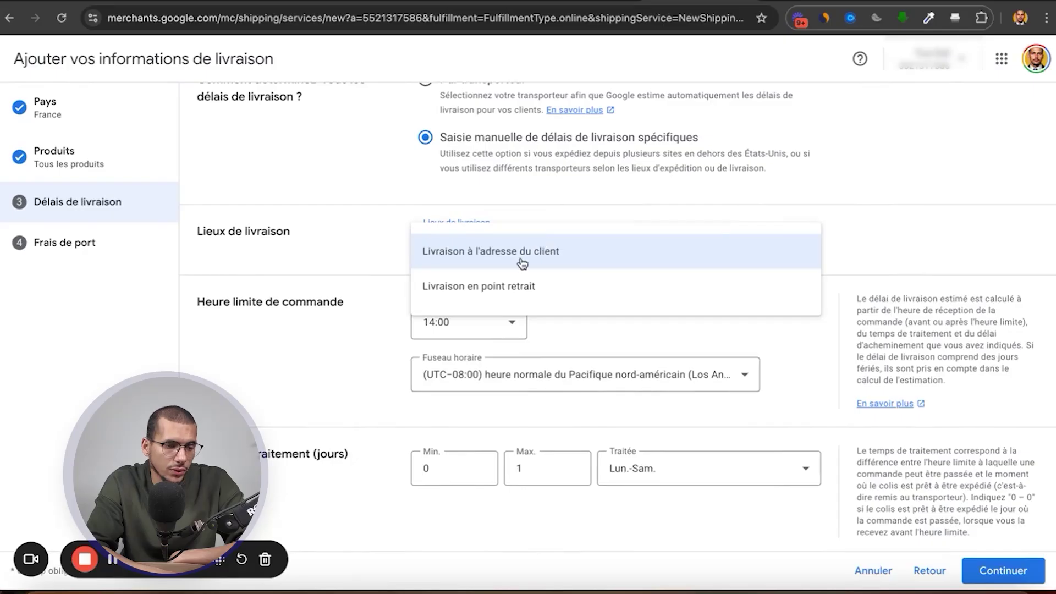
click(540, 240)
Set the order cutoff time to 23:00 in the Central European (Berlin) time zone, UTC+01:00
scroll(560, 289, down, 2)
click(475, 272)
scroll(469, 453, down, 5)
click(445, 524)
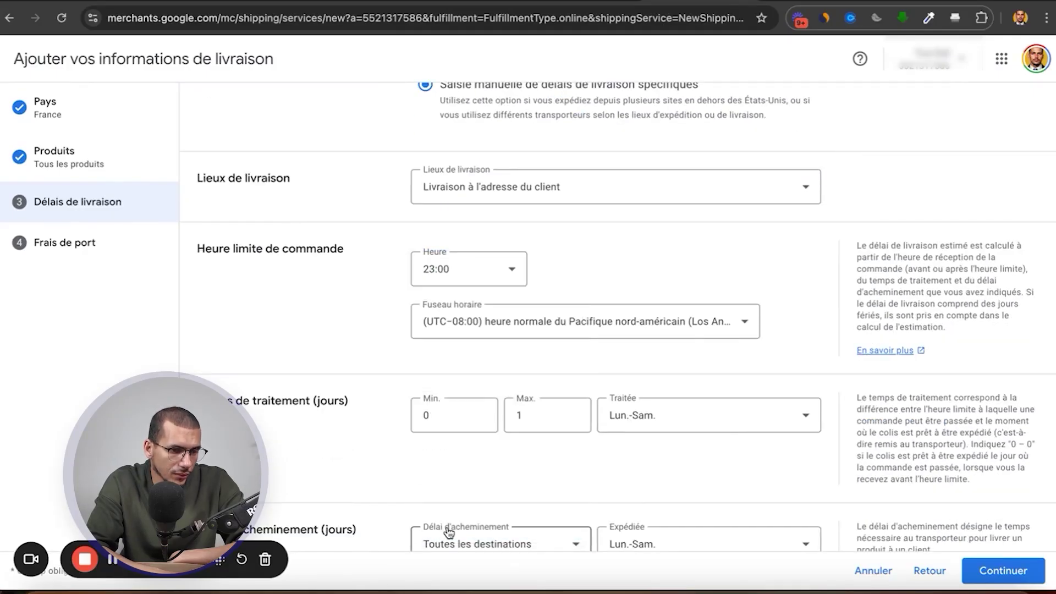
click(552, 326)
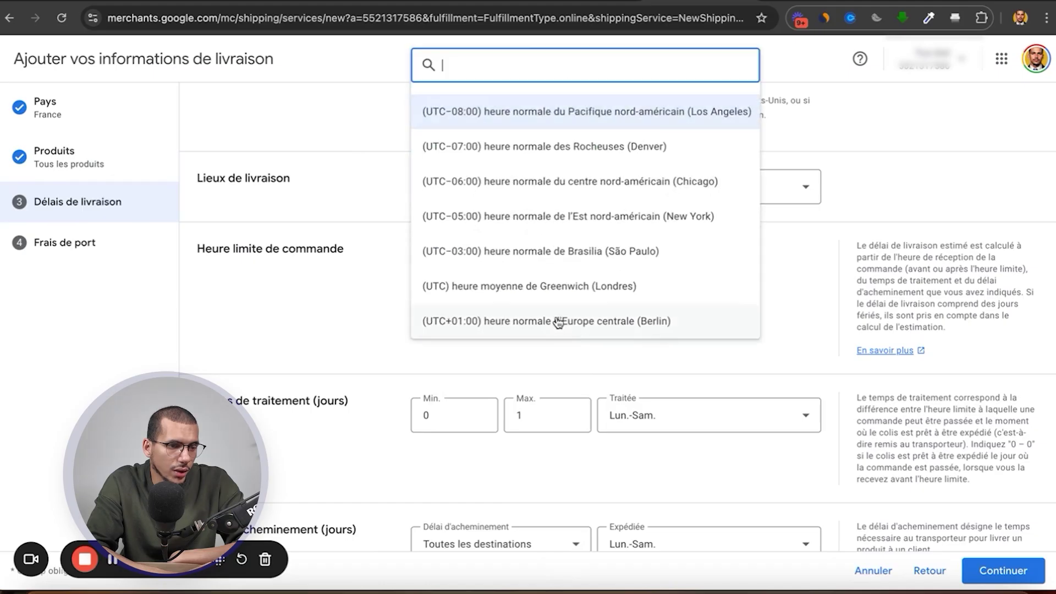
scroll(551, 324, down, 2)
click(547, 264)
Set the processing time to a minimum of 2 and a maximum of 4 days, keeping Monday to Saturday
scroll(374, 312, down, 2)
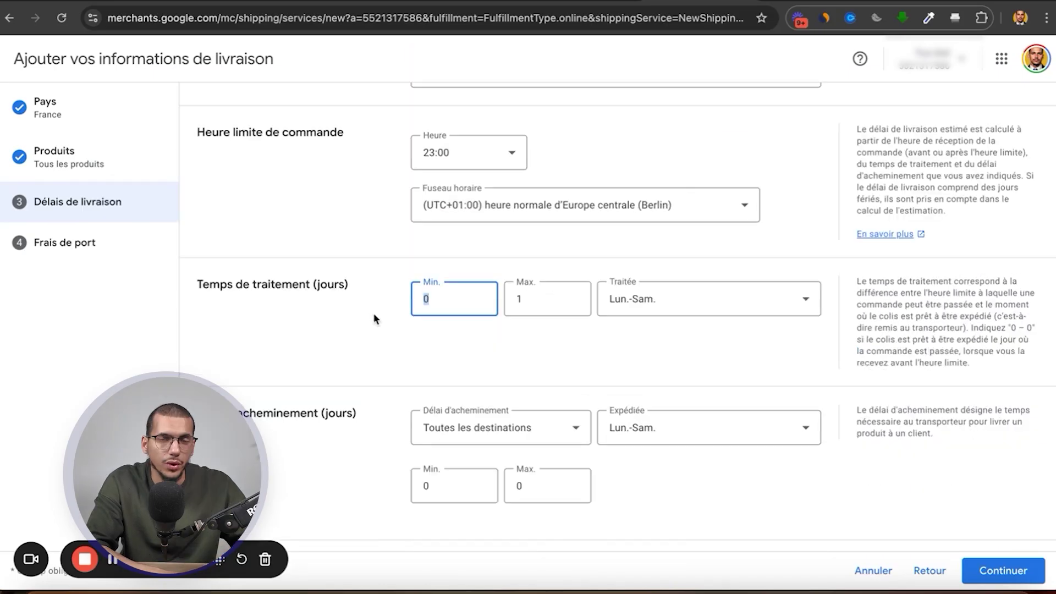
click(460, 306)
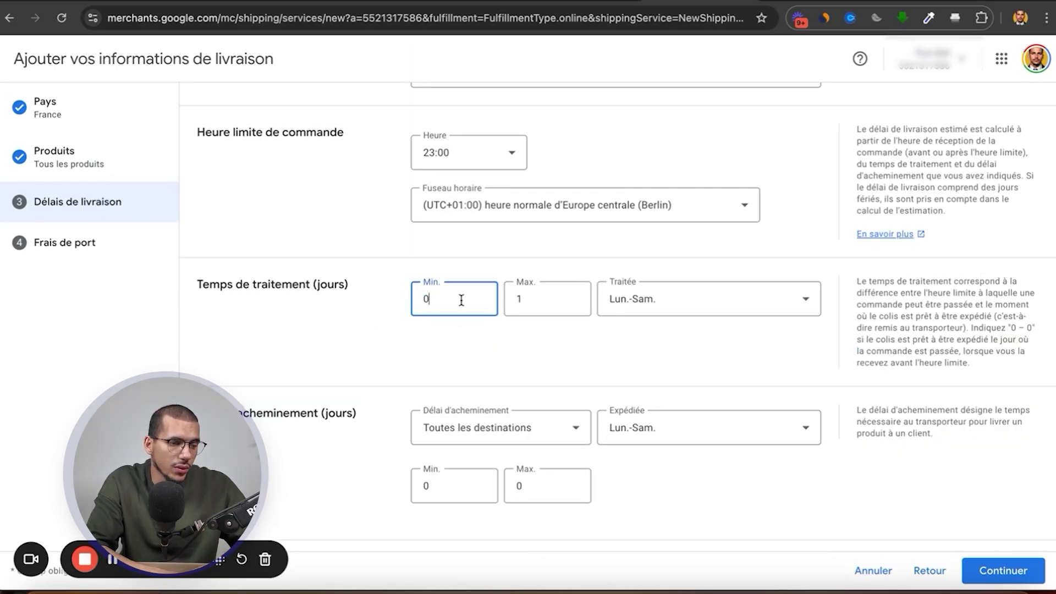
right_click(444, 300)
click(439, 298)
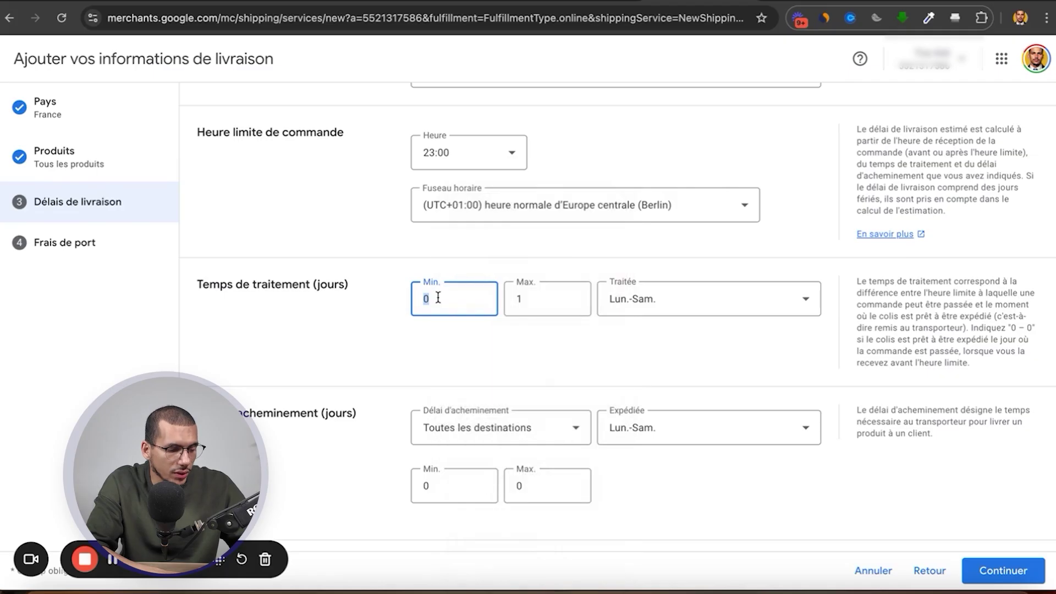
text(2)
click(535, 299)
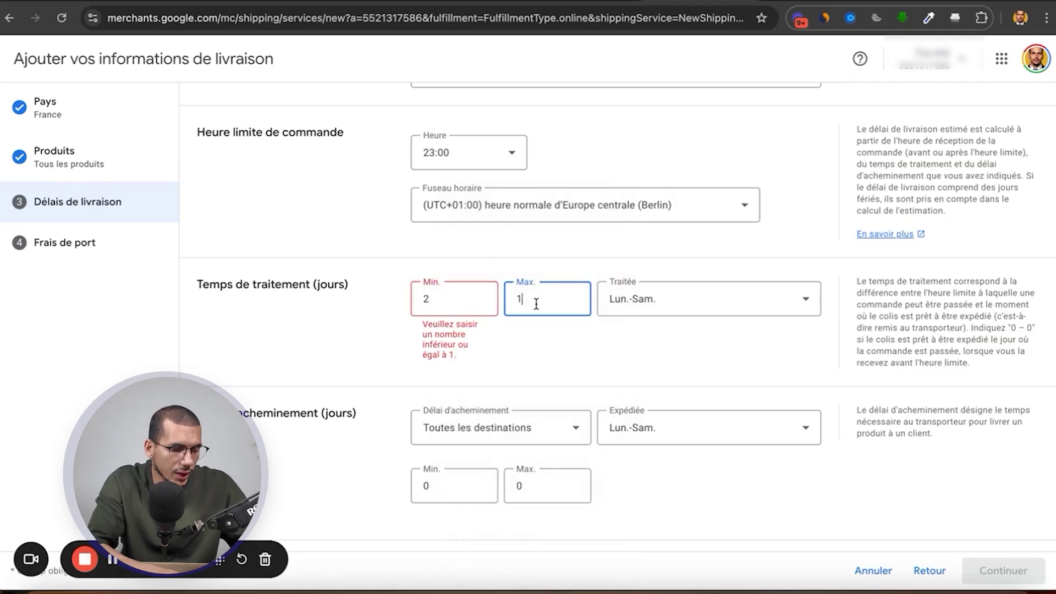
key(BackSpace)
text(4)
click(638, 310)
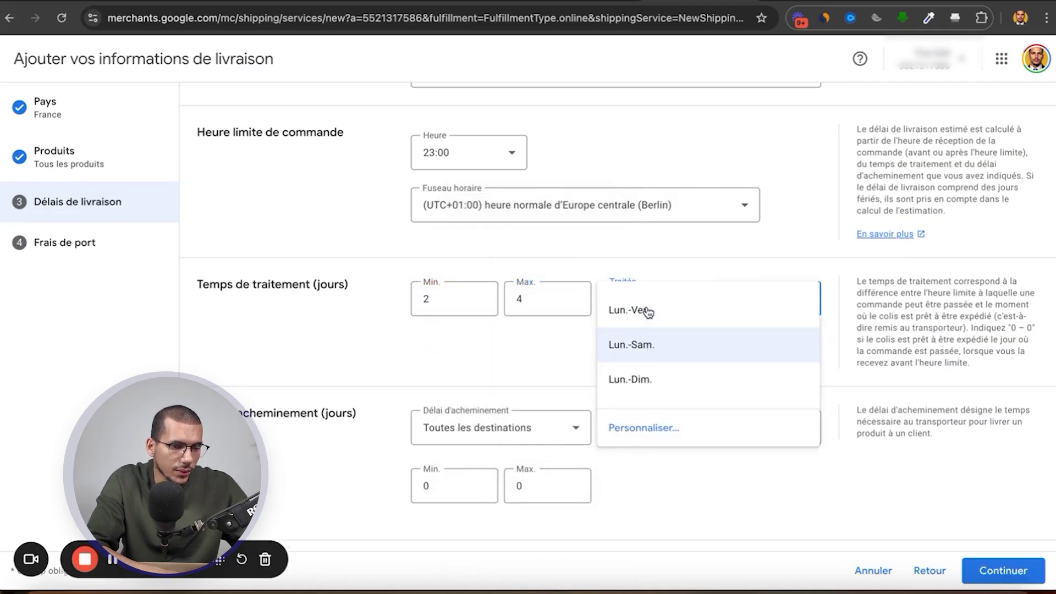
click(550, 363)
Set the transit time for all destinations to 7 to 10 days, shipped Monday to Friday
scroll(616, 363, down, 2)
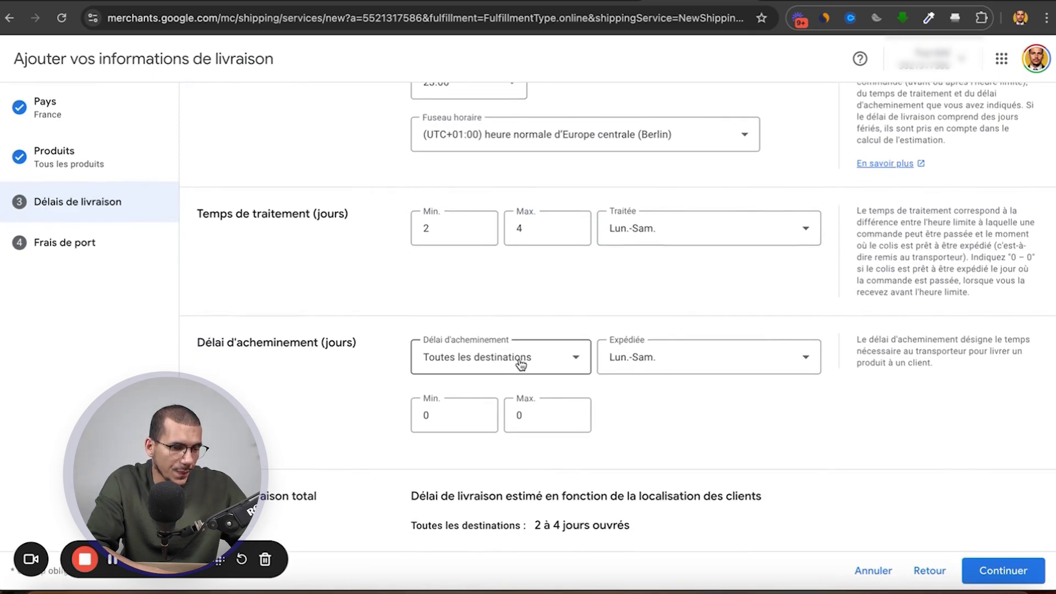
click(515, 359)
click(543, 306)
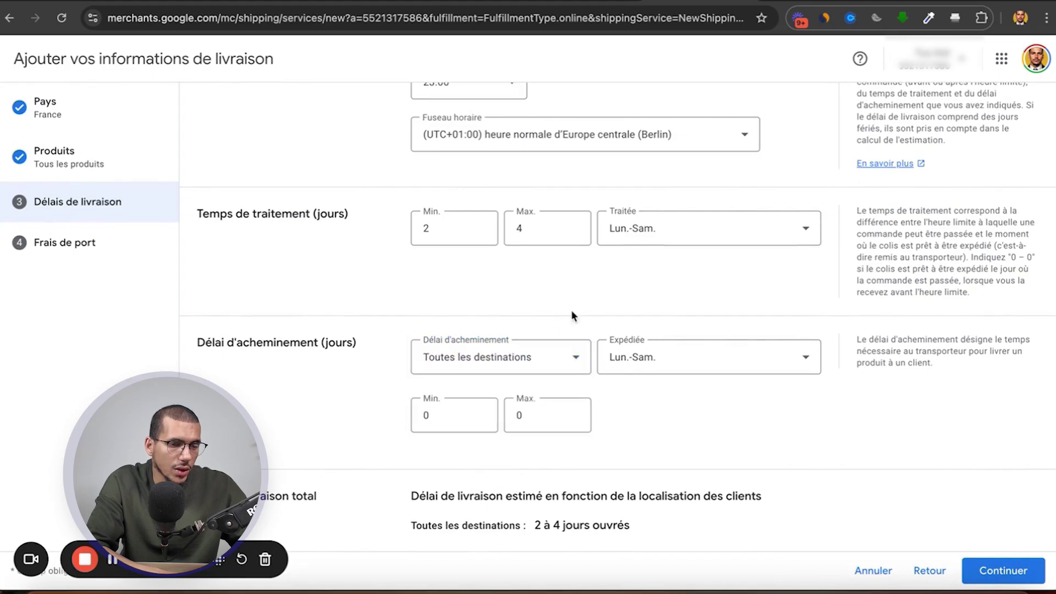
click(637, 358)
click(632, 368)
click(455, 414)
key(BackSpace)
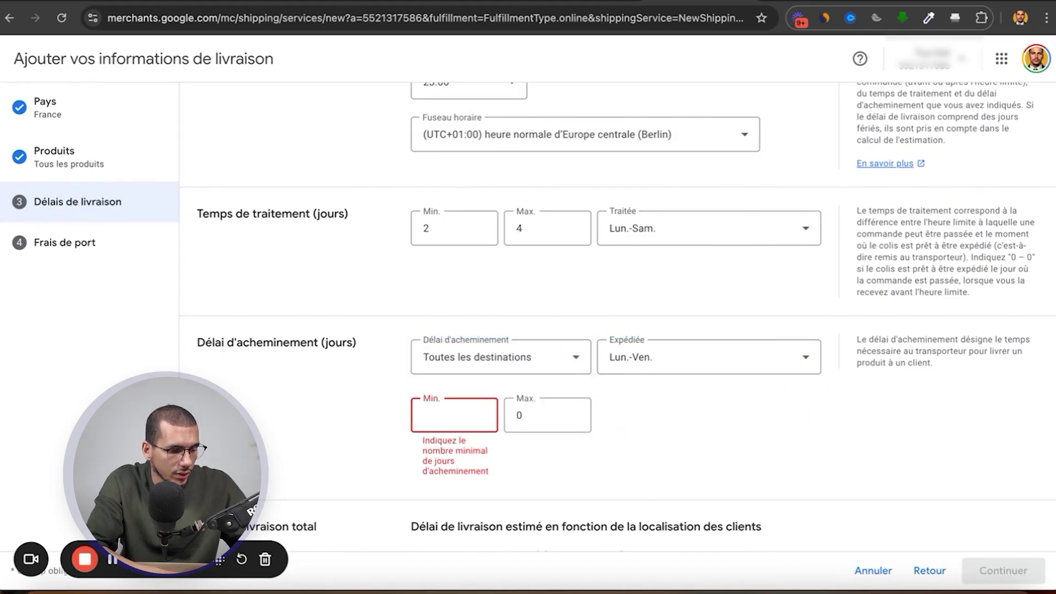
text(7)
key(Tab)
key(BackSpace)
text(10)
click(578, 467)
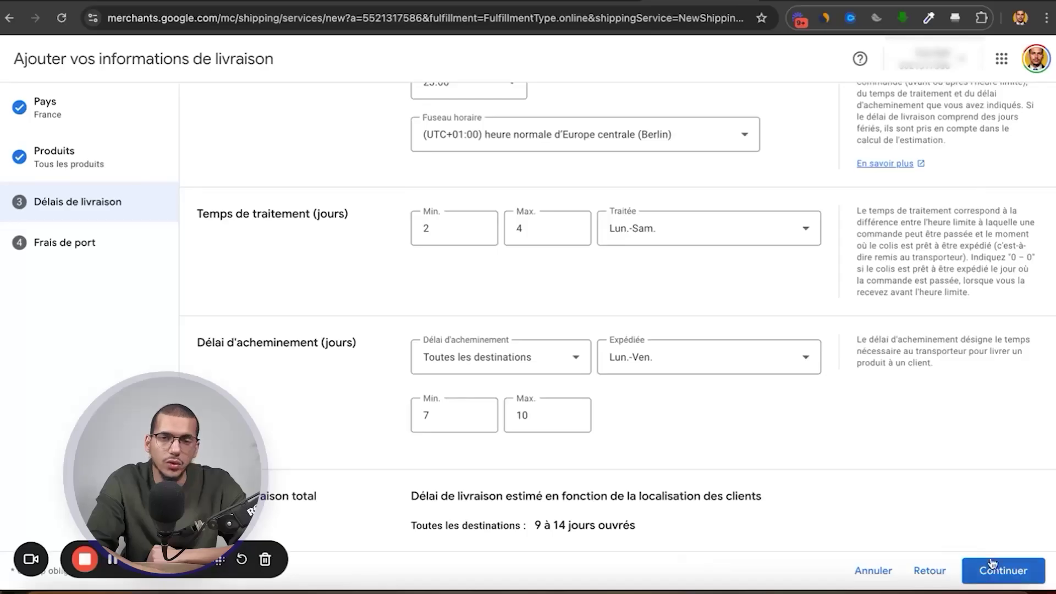
Continue to the shipping costs, keep free shipping in EUR for all orders, then save the shipping information and close its summary
click(1002, 571)
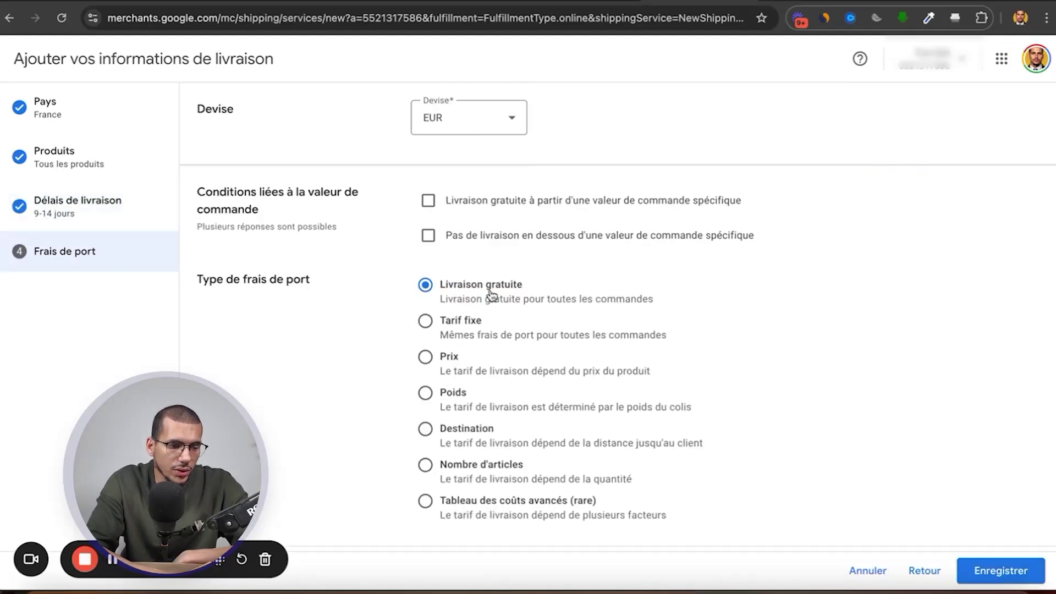
scroll(640, 305, down, 1)
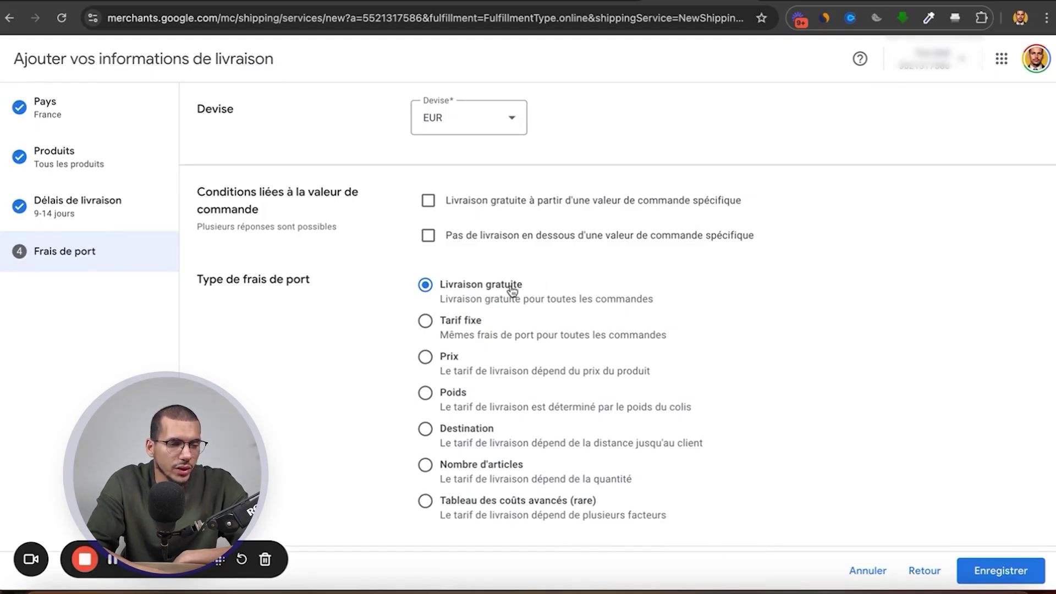
click(996, 573)
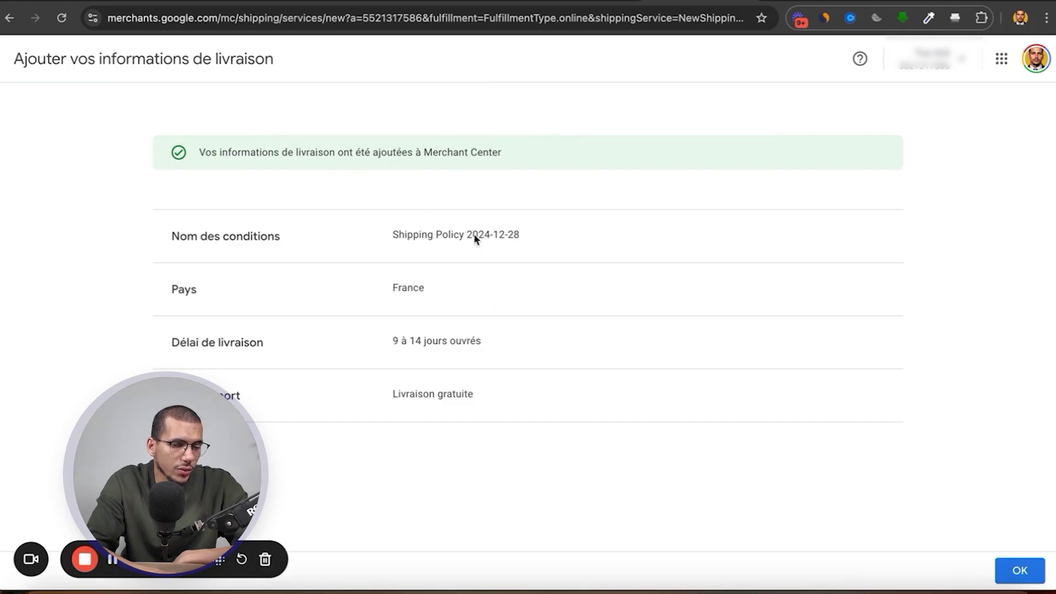
click(1013, 573)
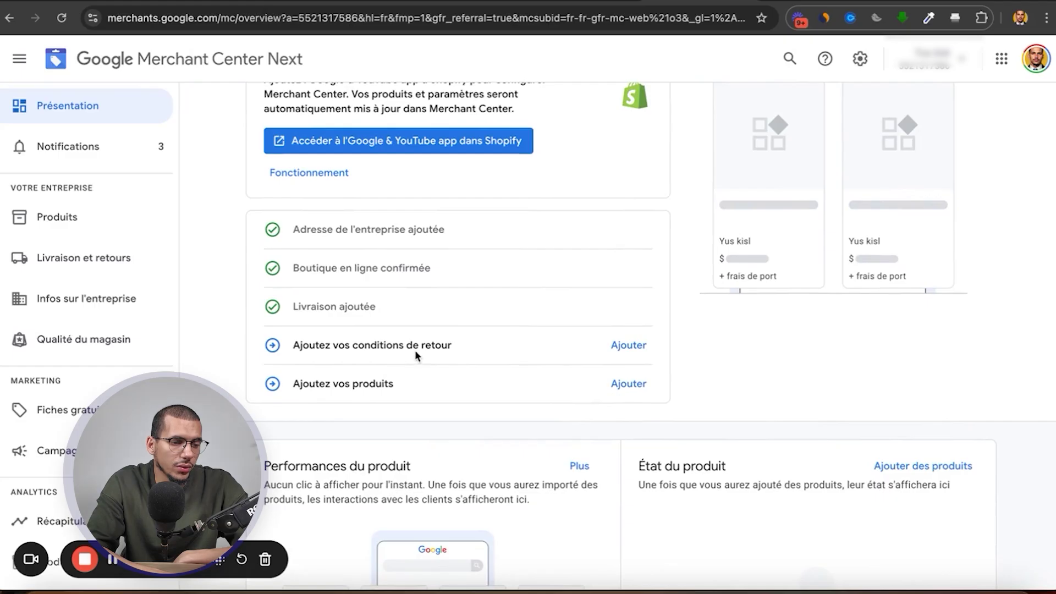
click(632, 348)
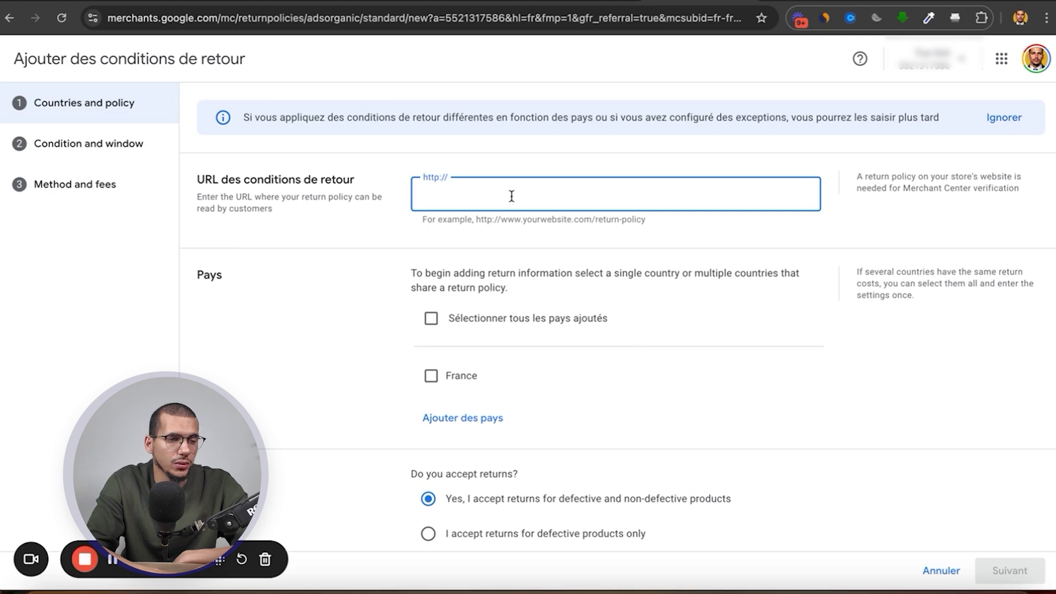
text(https://ecomdurability.com/pages/politique-de-confidentialite)
scroll(507, 310, down, 1)
click(431, 310)
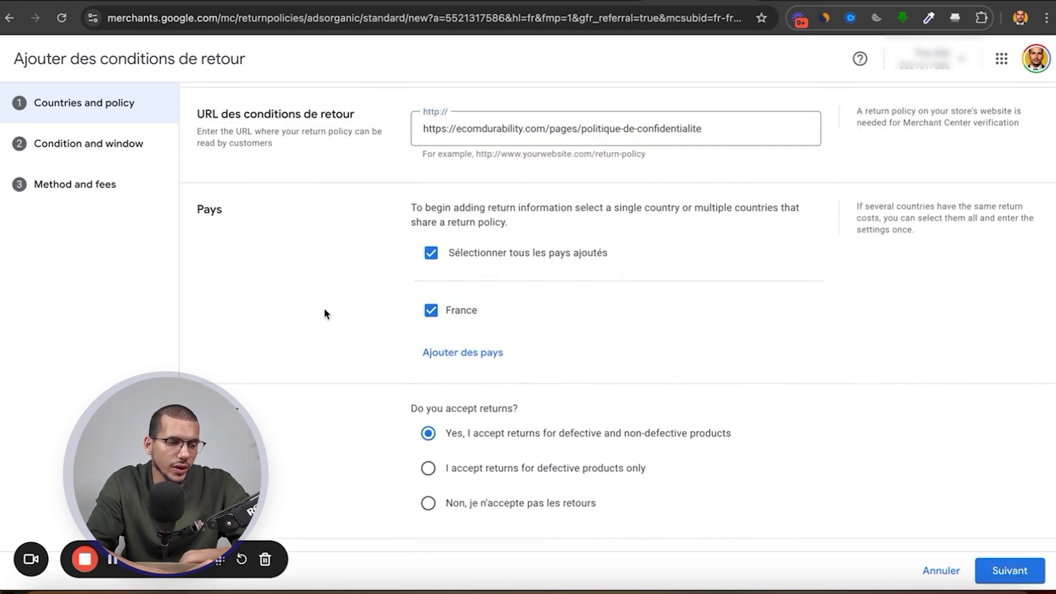
Accept returns for defective products only, refuse exchanges, then confirm the information matches the website's policy and save the return policy
scroll(324, 312, down, 3)
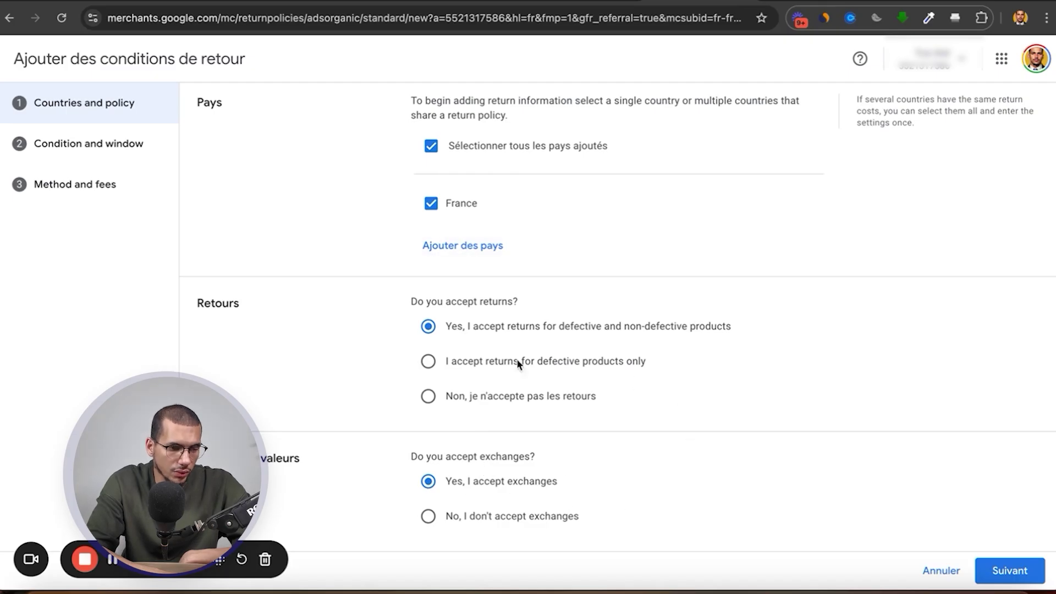
click(526, 396)
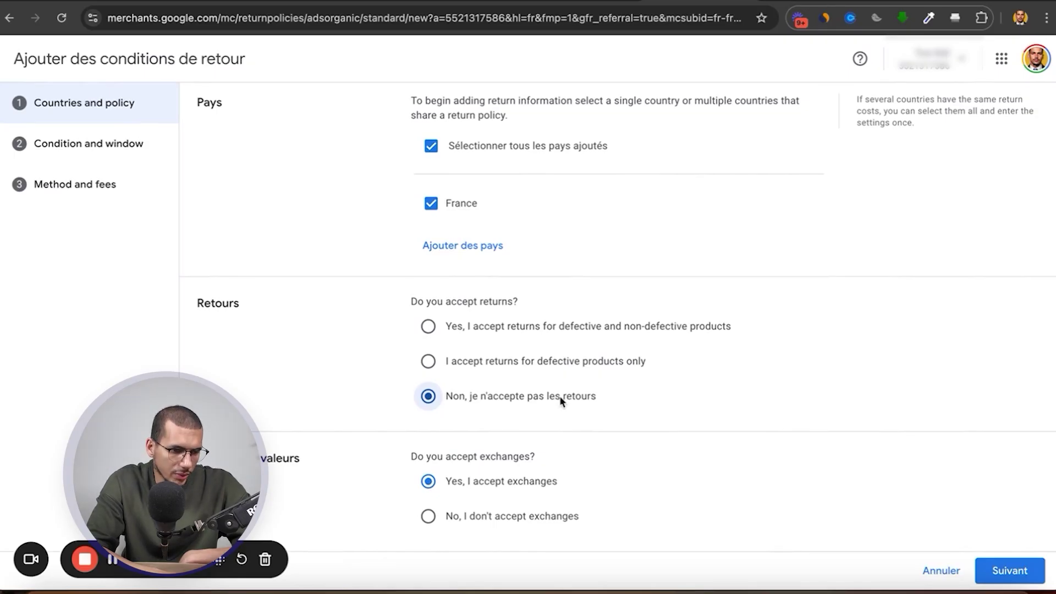
click(531, 362)
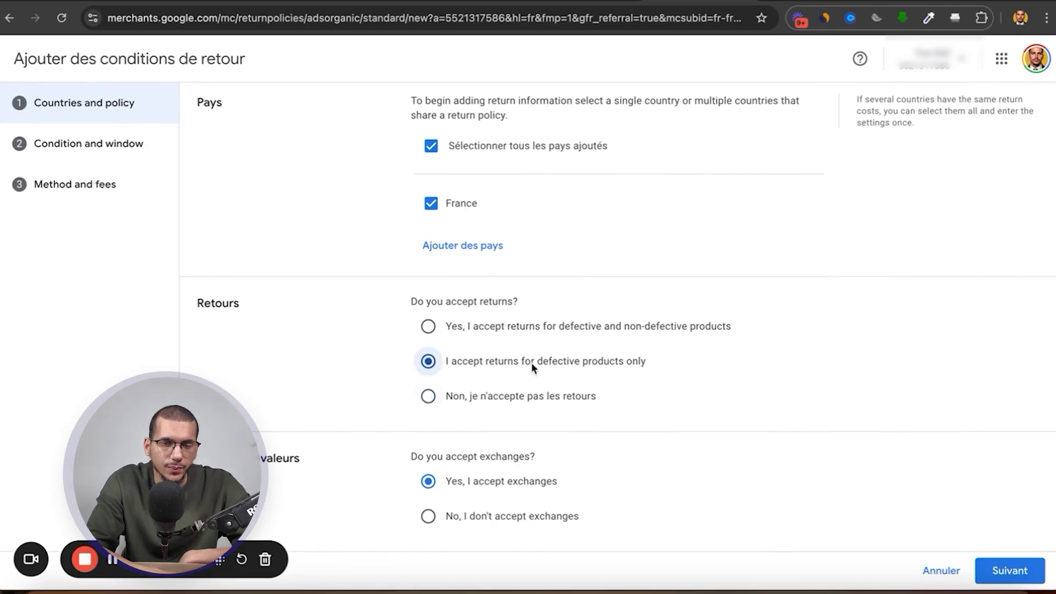
click(520, 520)
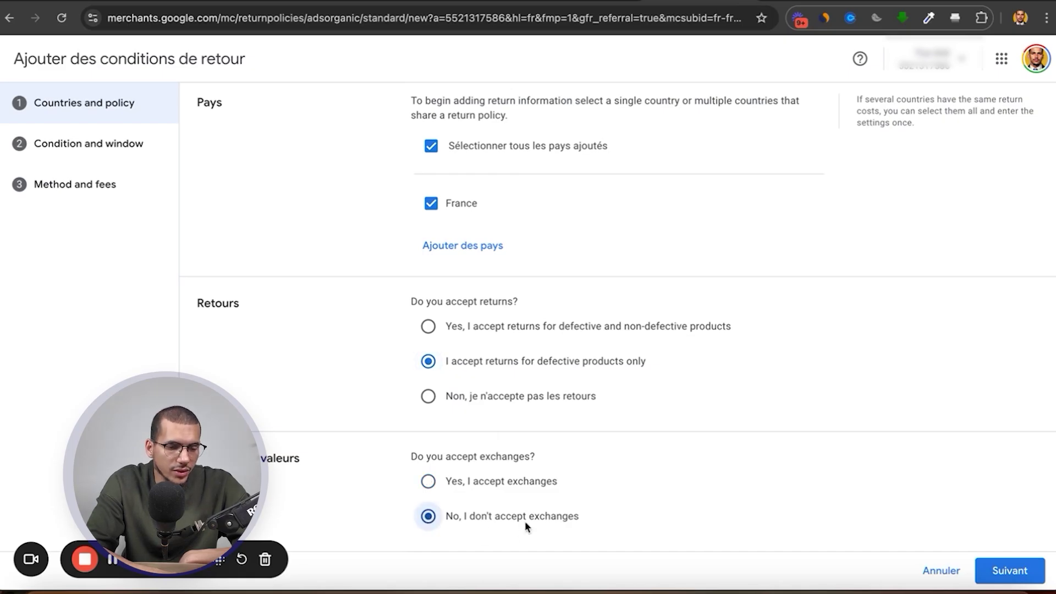
click(1007, 569)
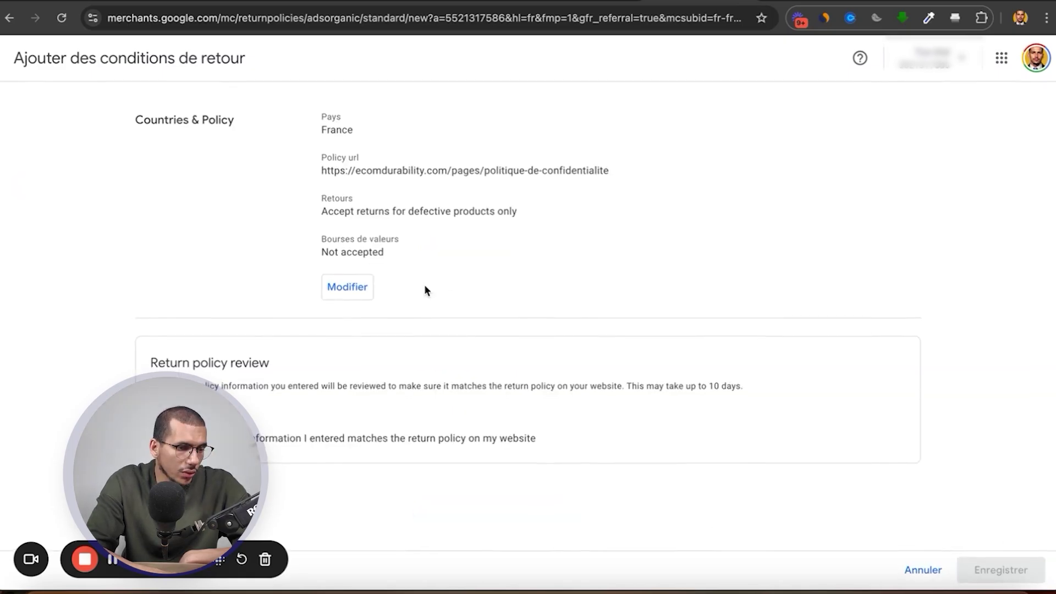
click(157, 438)
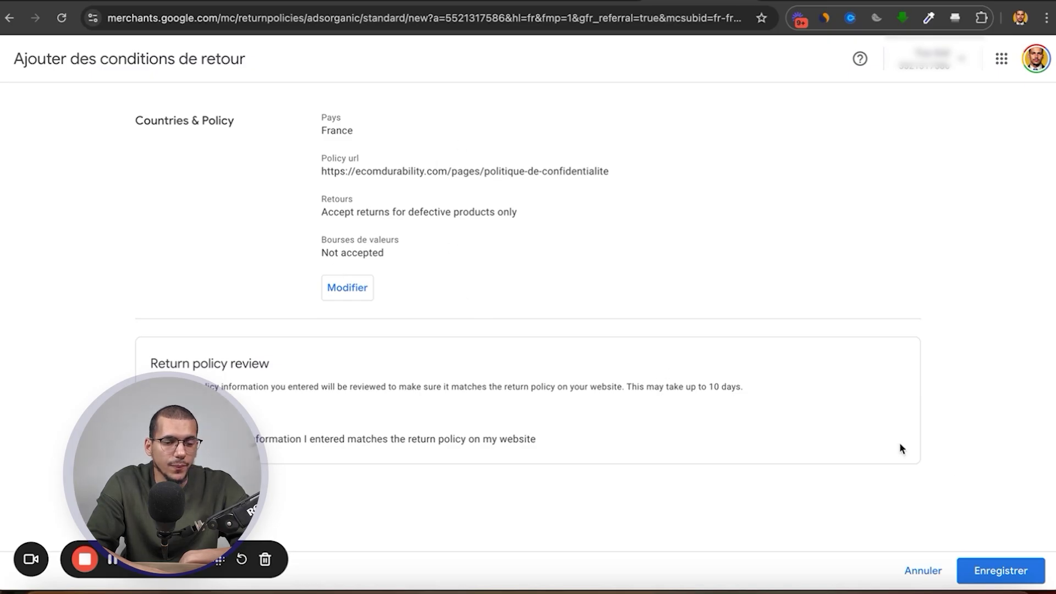
click(1000, 570)
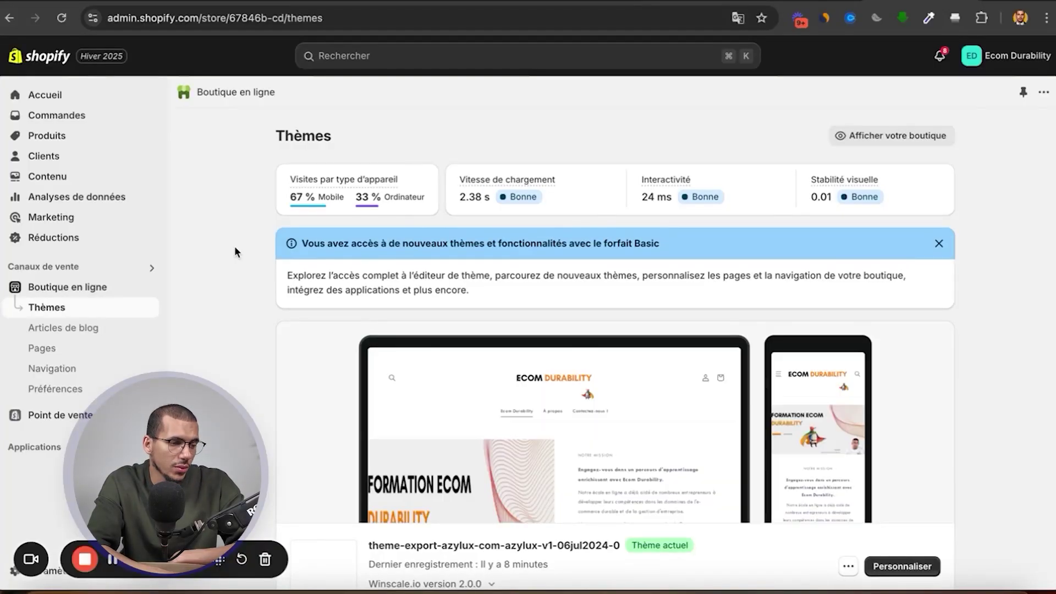
In the Shopify admin, search the apps for simprosys and install Simprosys Google Shopping Feed
click(59, 447)
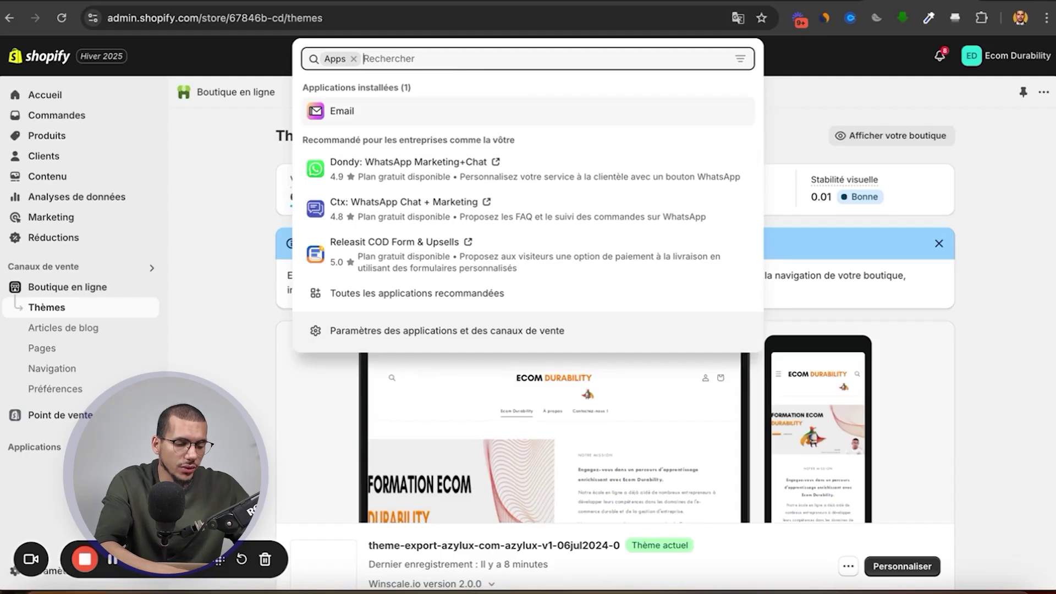
text(simprosys)
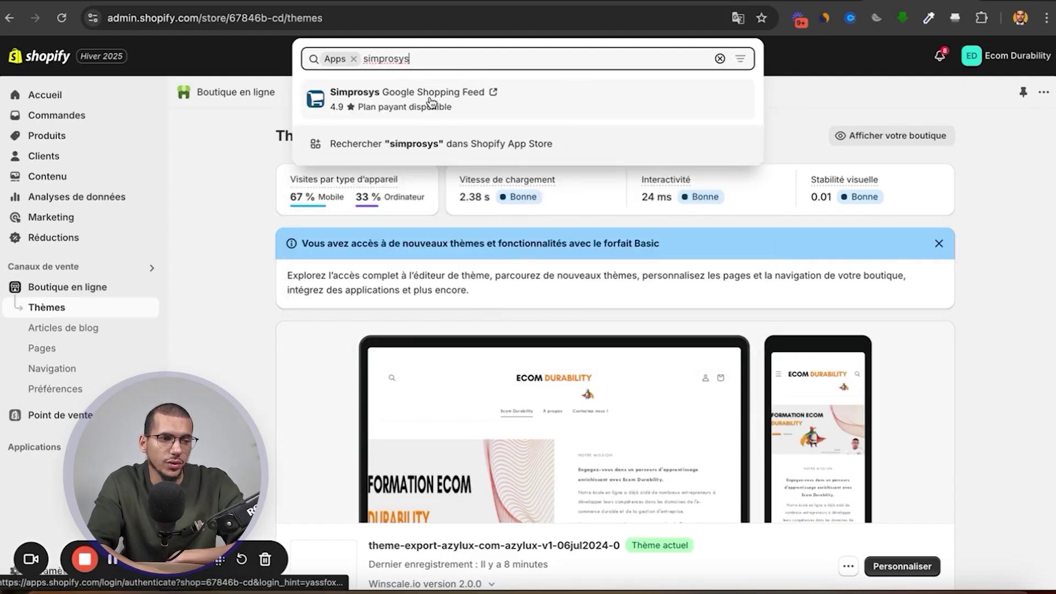
click(386, 102)
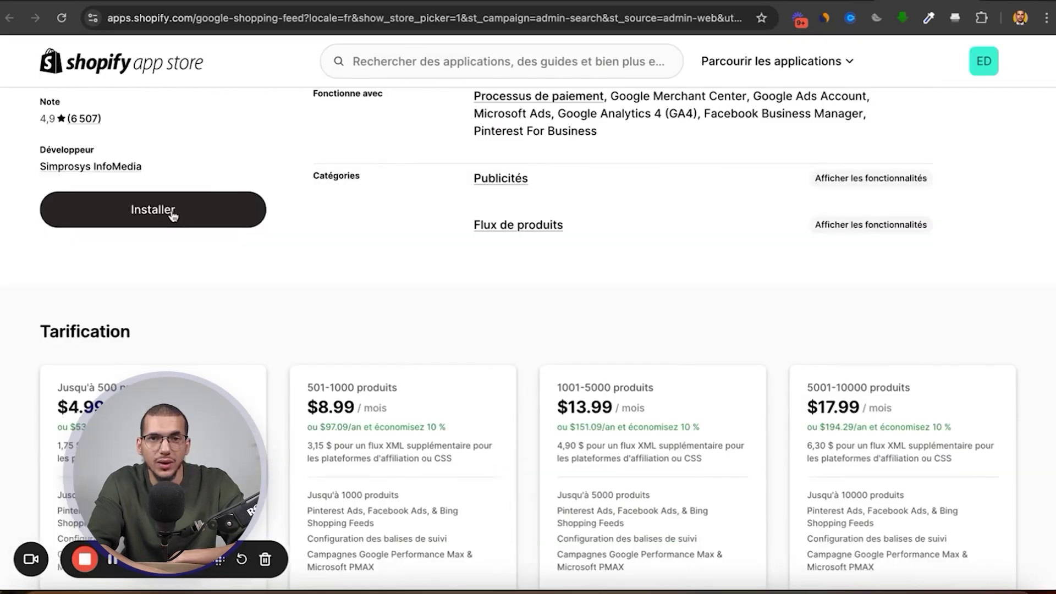
click(173, 214)
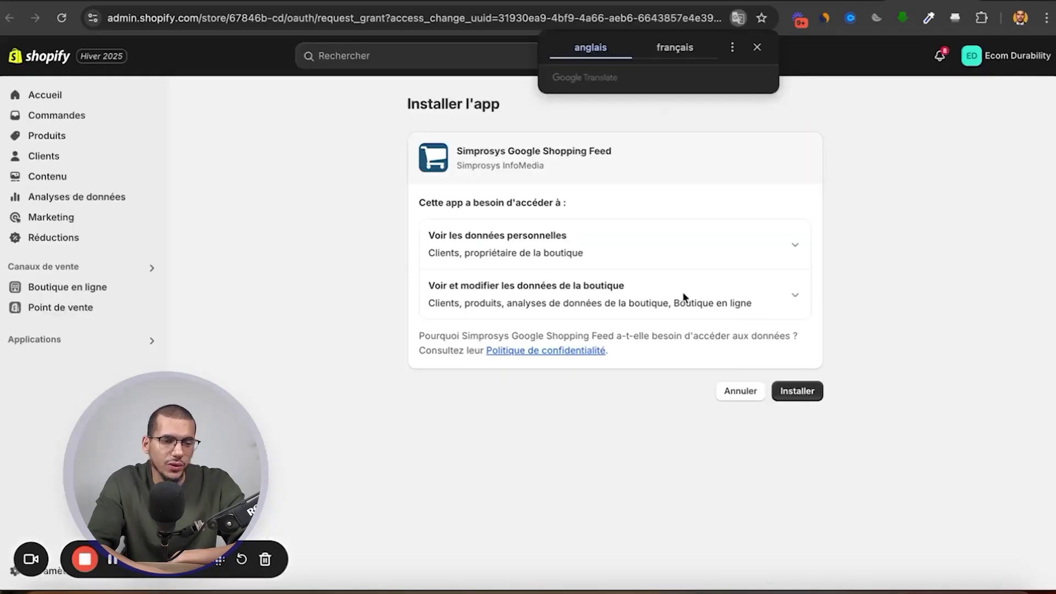
click(792, 392)
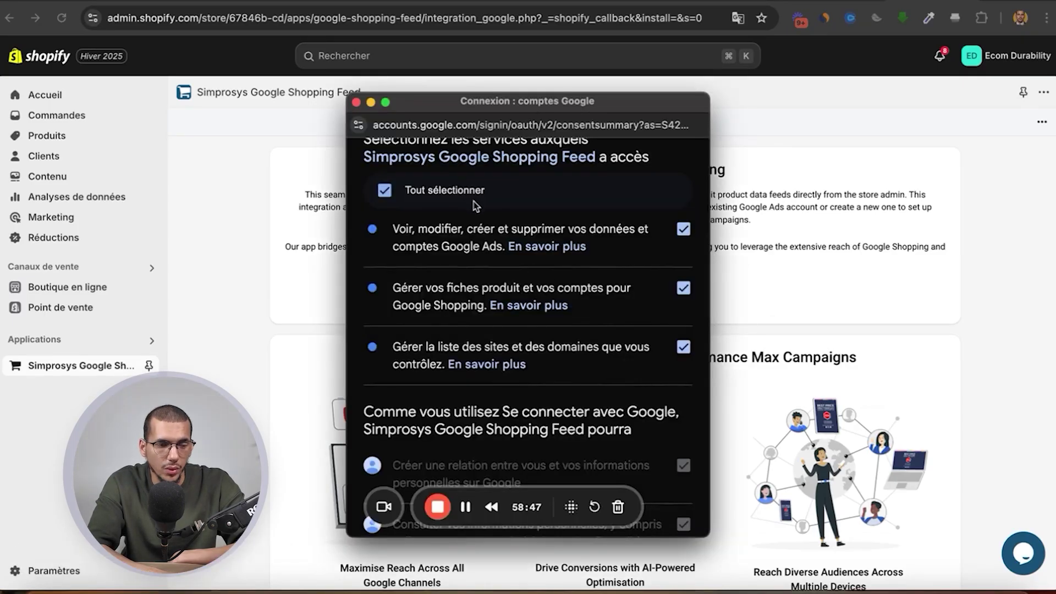
Grant Simprosys access to all requested Google services, then select the Google Merchant Center account and confirm it
scroll(632, 330, down, 10)
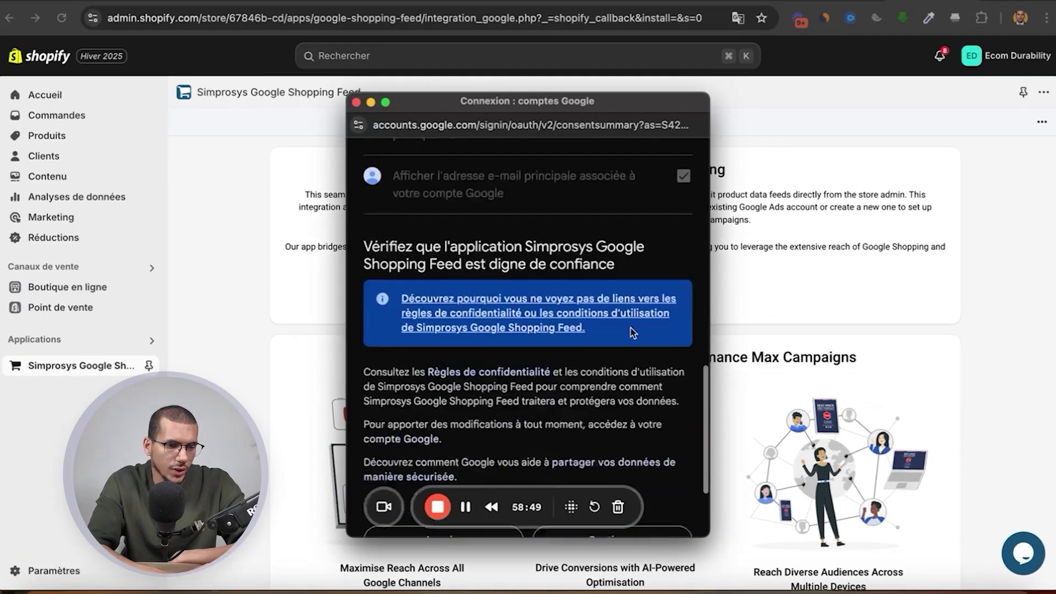
click(616, 408)
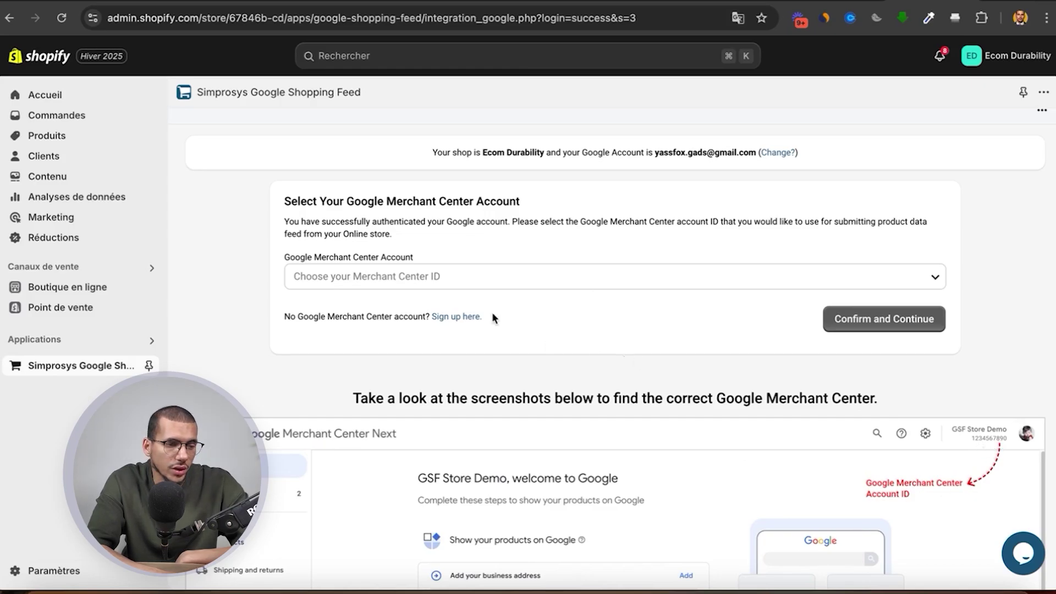
click(487, 278)
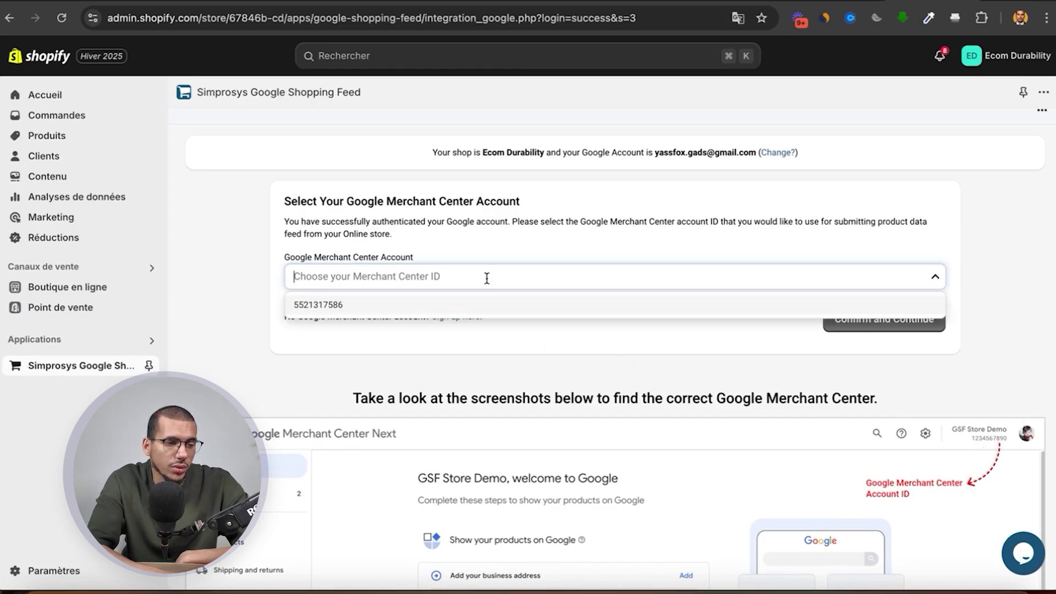
click(392, 308)
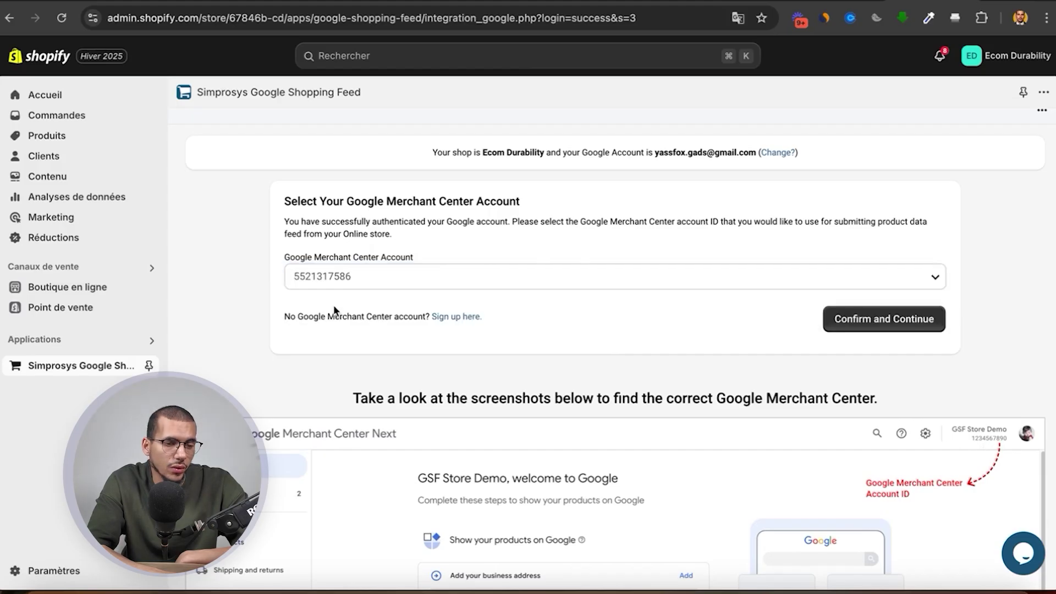
click(893, 325)
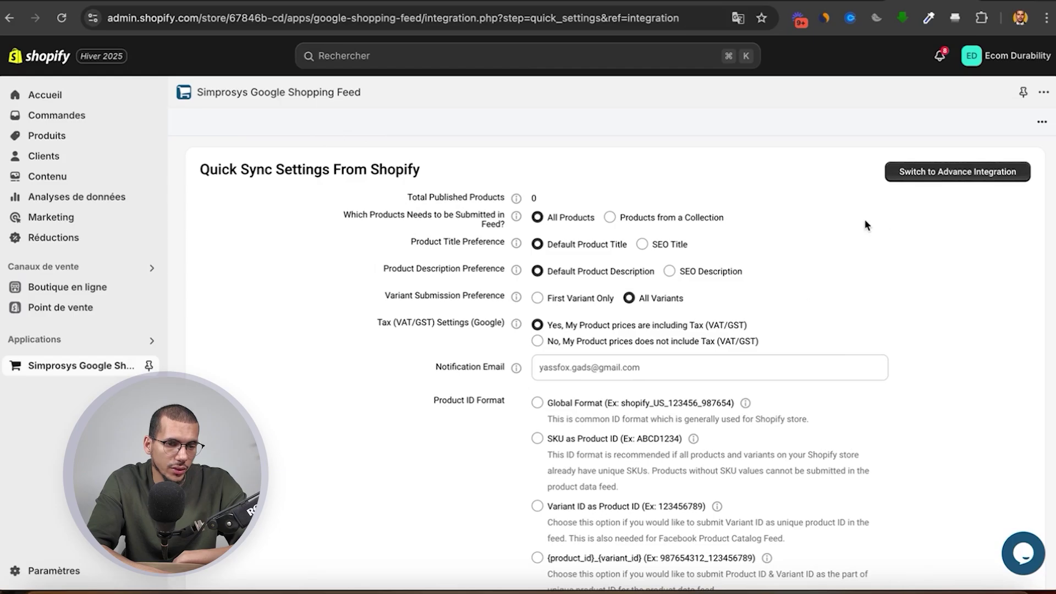
Switch Simprosys from quick sync to Advance Integration and review the Shopify sync settings
click(955, 170)
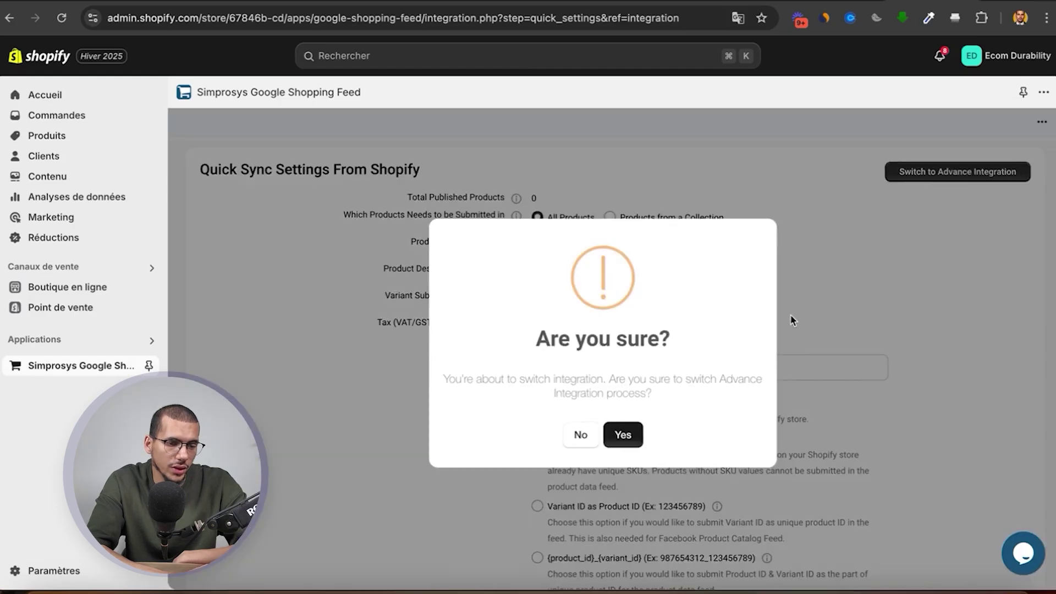
click(623, 434)
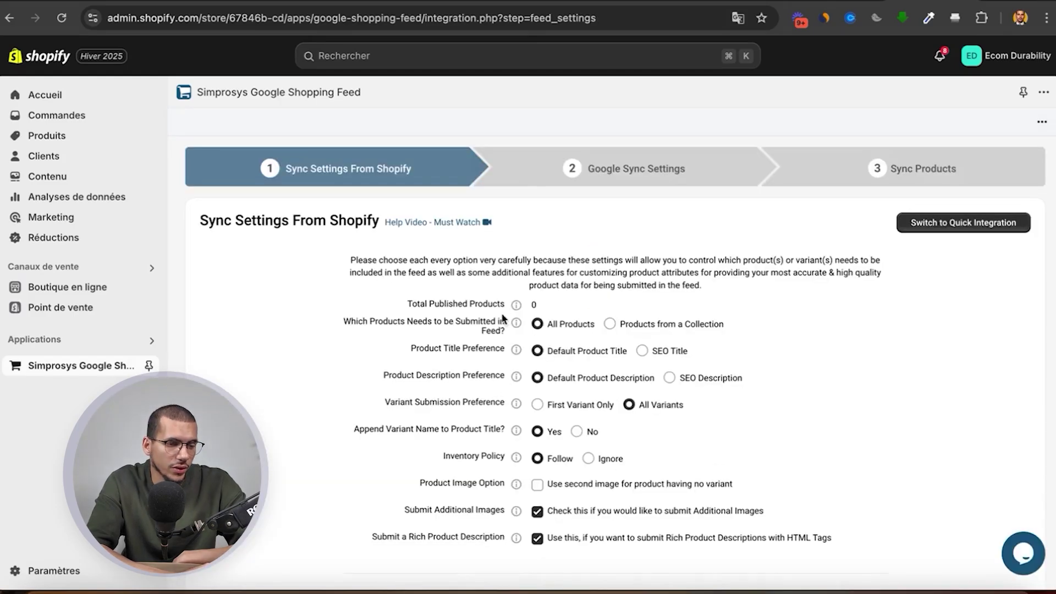
scroll(502, 318, down, 3)
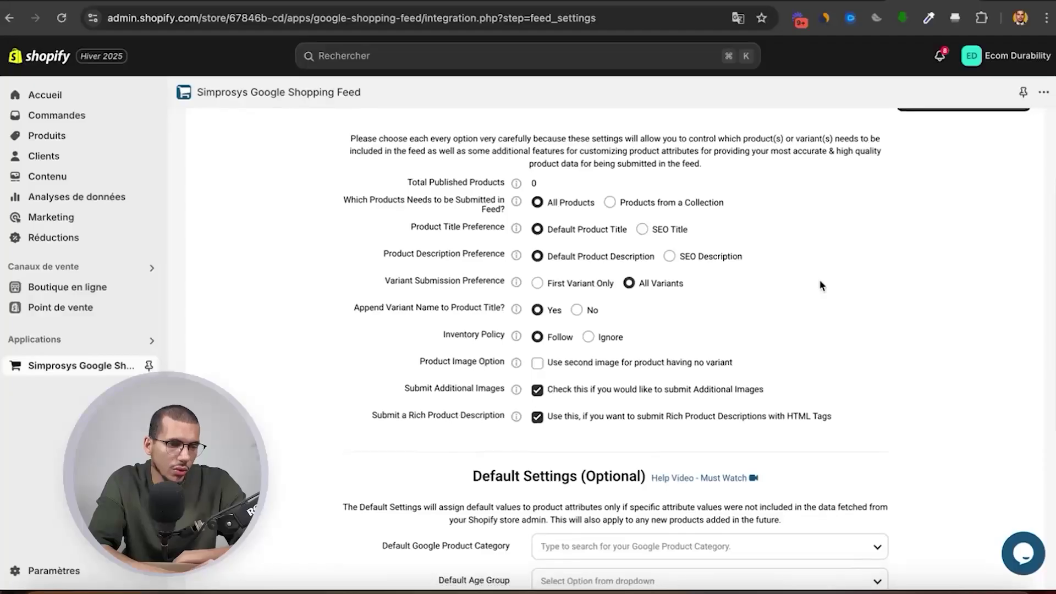
scroll(820, 279, down, 1)
scroll(684, 279, up, 2)
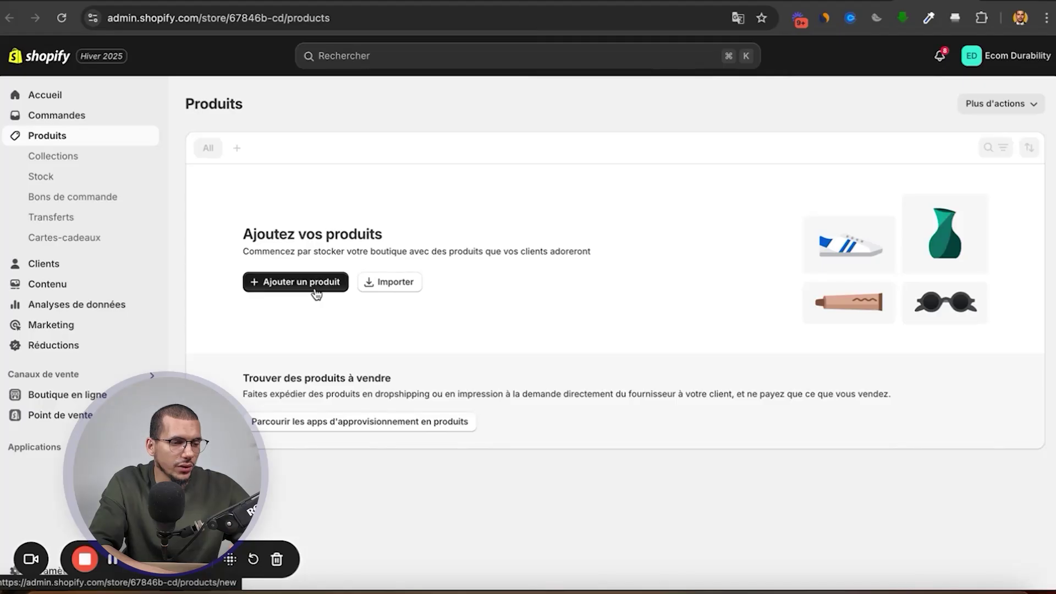
Start a new Shopify product titled "Pnatina22" with the description "Plante laser xv2 verte"
click(316, 291)
click(459, 178)
text(Pnatina22)
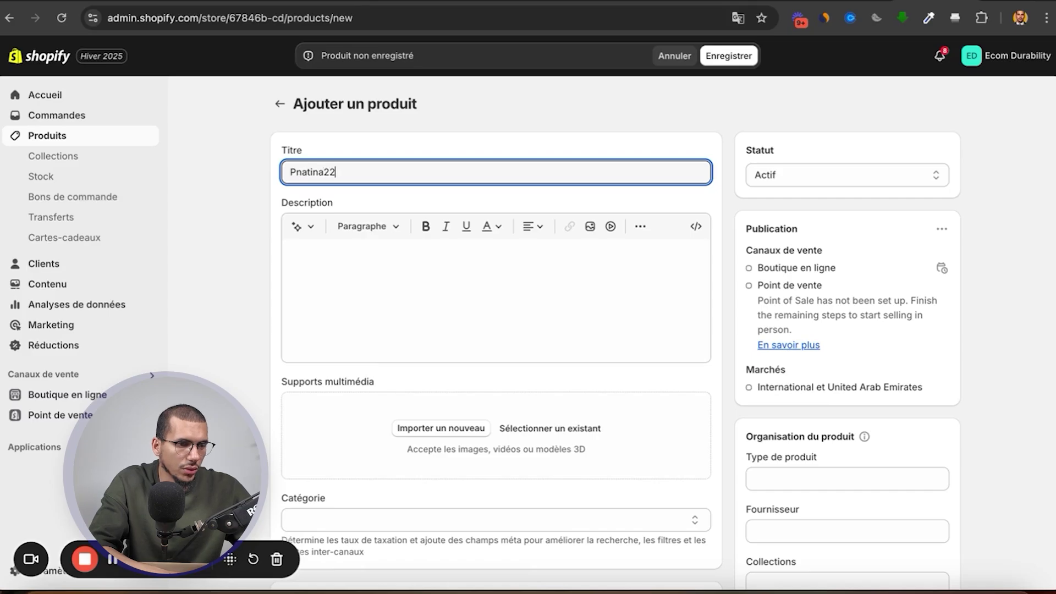
click(376, 256)
text(Plante laser xv)
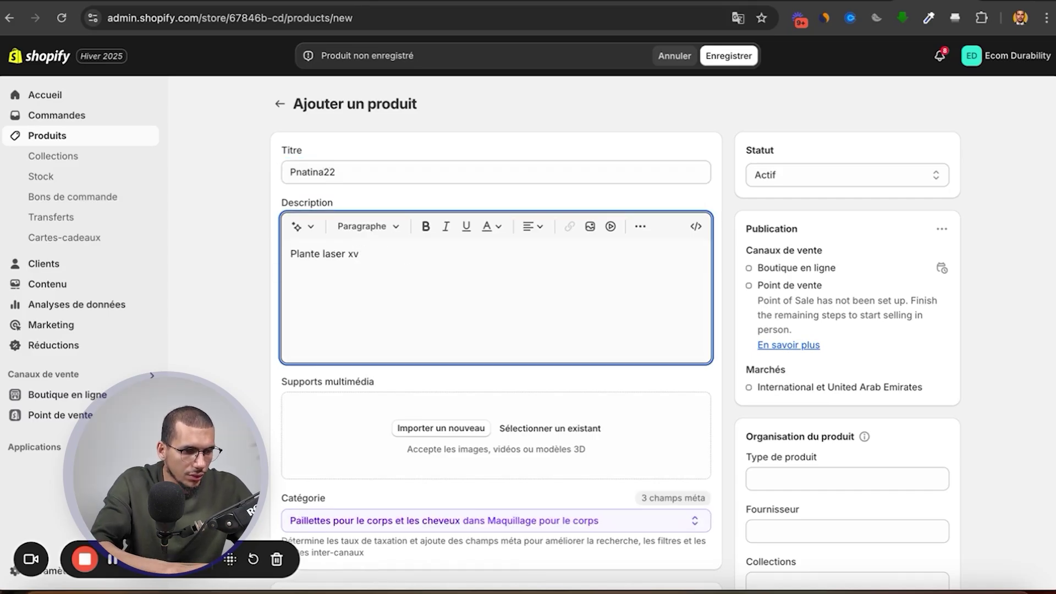
text(2 verte)
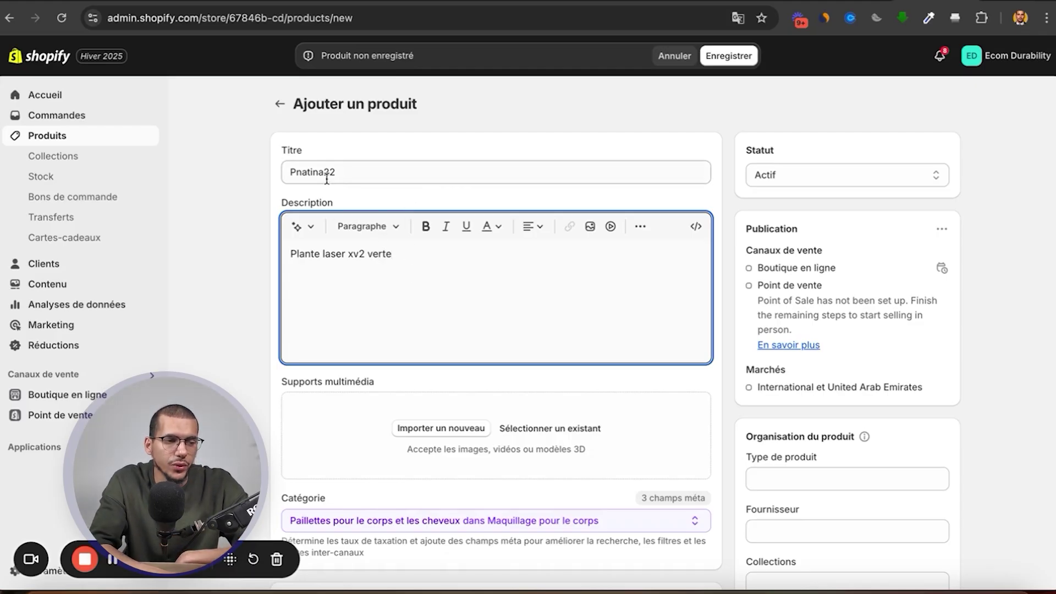
drag(351, 174, 309, 175)
click(391, 175)
click(440, 248)
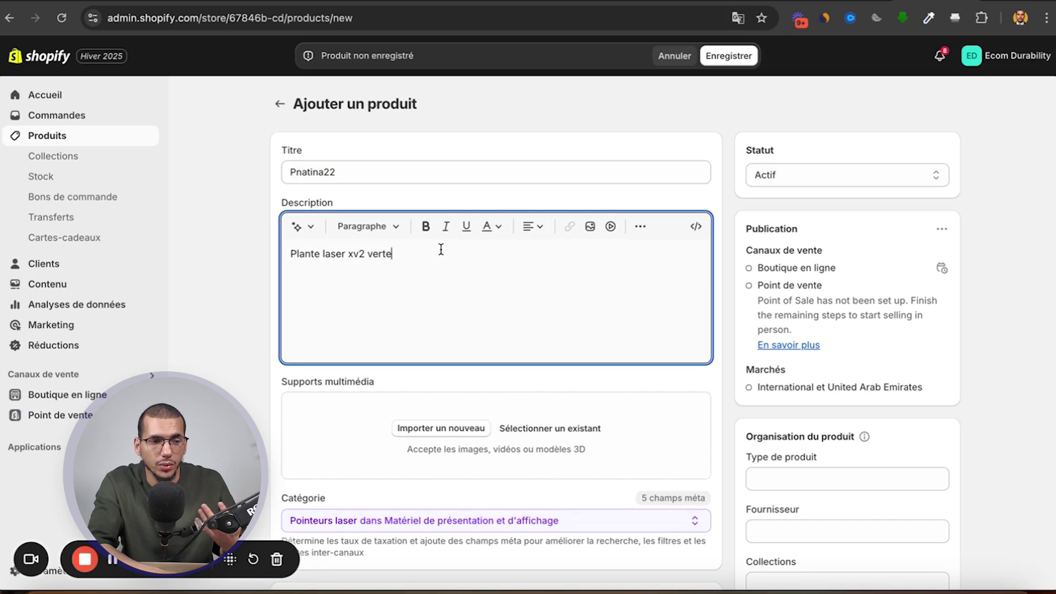
Edit the product's search engine listing and replace its meta title with "Plante plante sur pied 238 gramme,"
scroll(407, 312, down, 6)
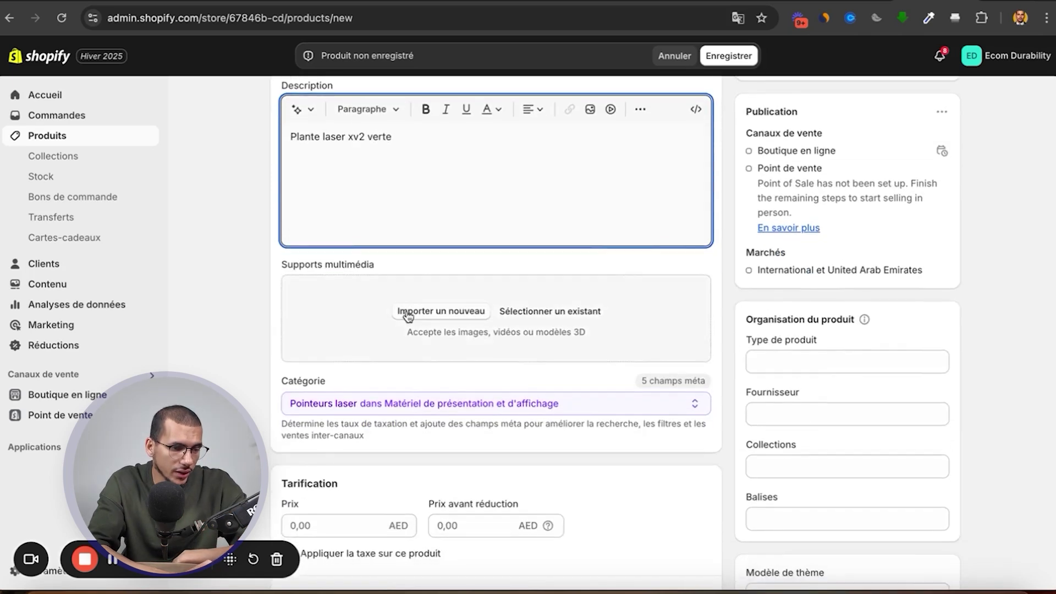
scroll(406, 309, down, 10)
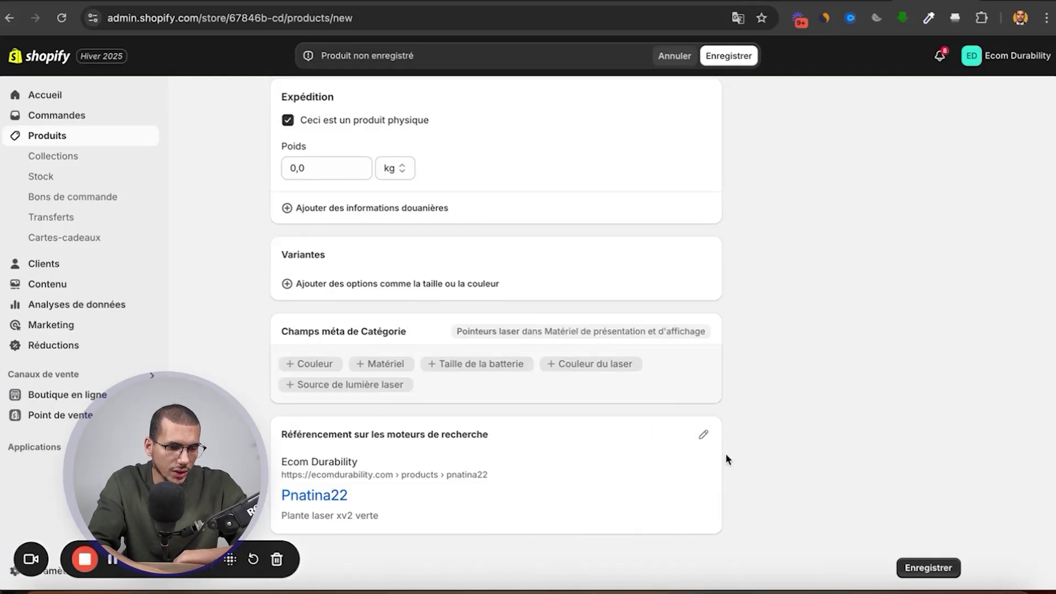
click(706, 436)
scroll(535, 497, down, 4)
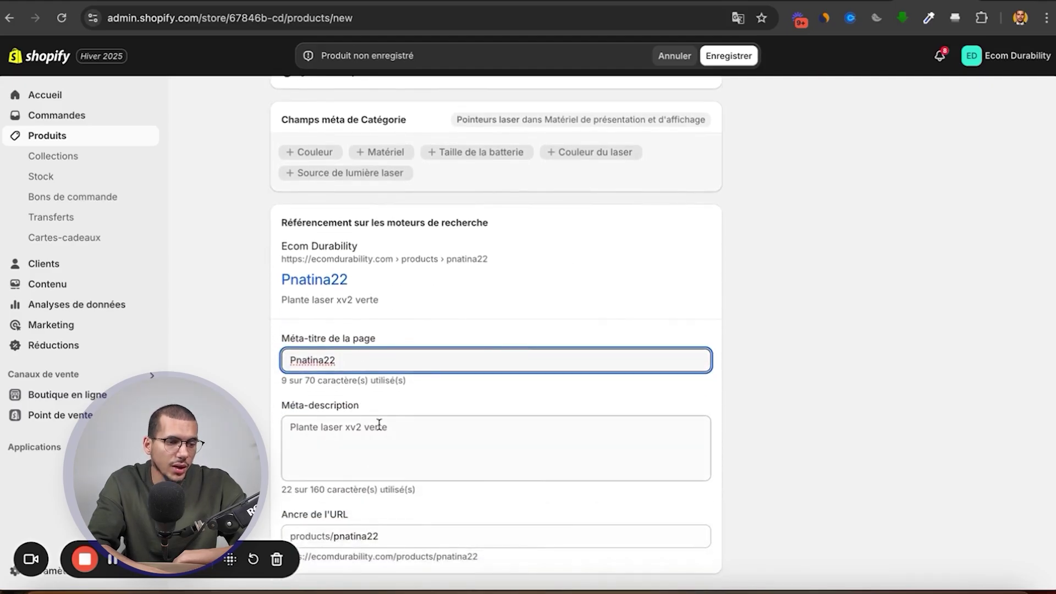
drag(340, 358, 283, 353)
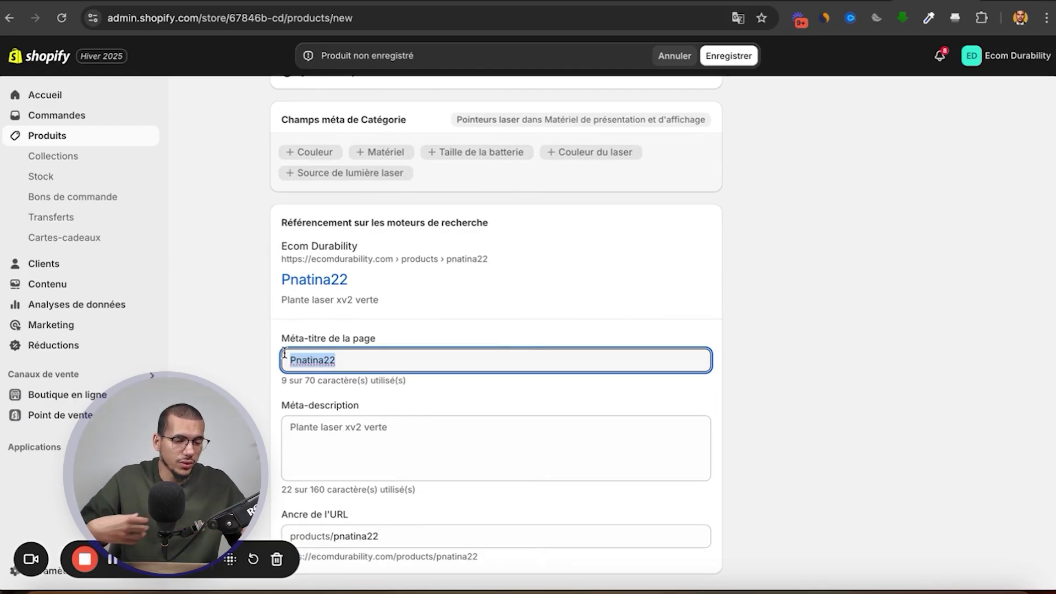
text(P)
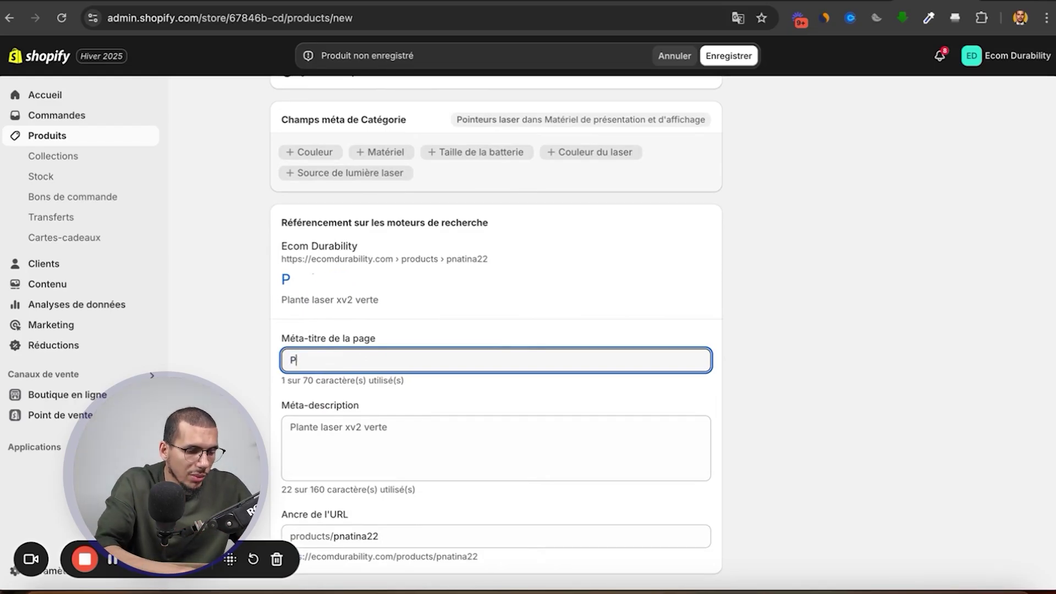
text(lante)
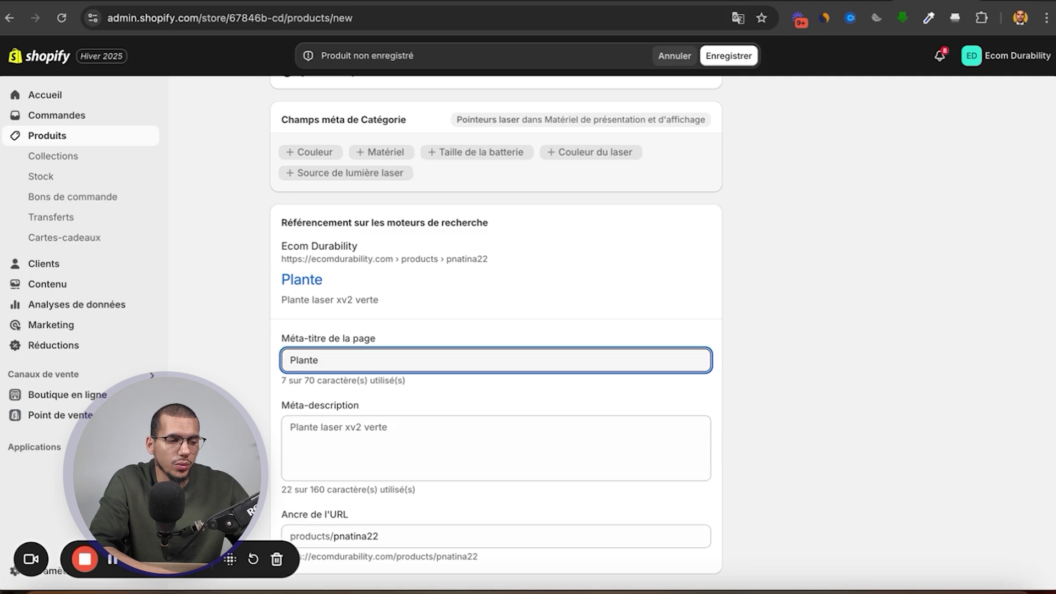
text(plante sur pied )
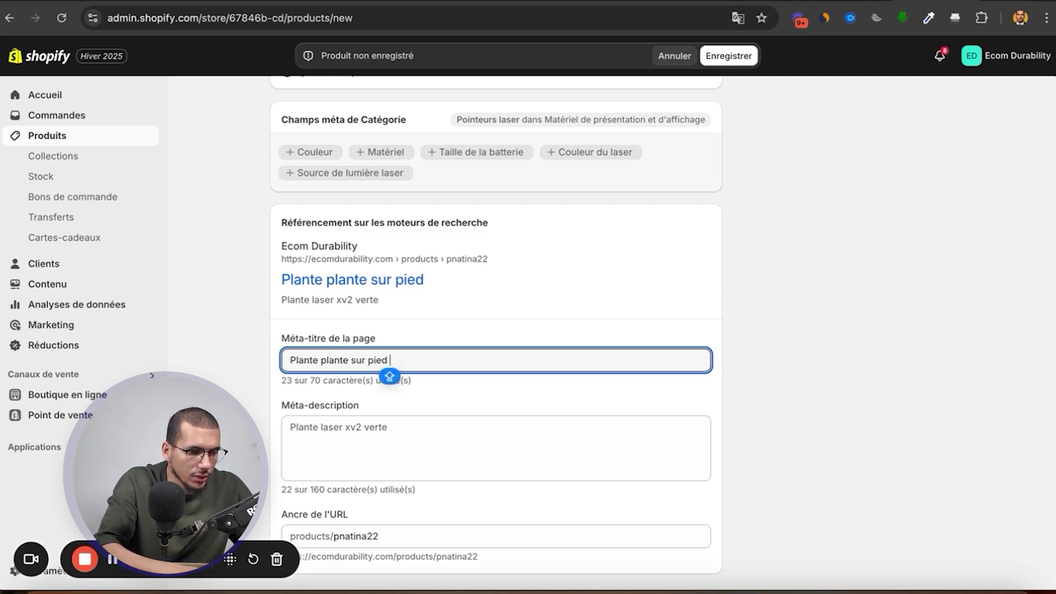
text(É)
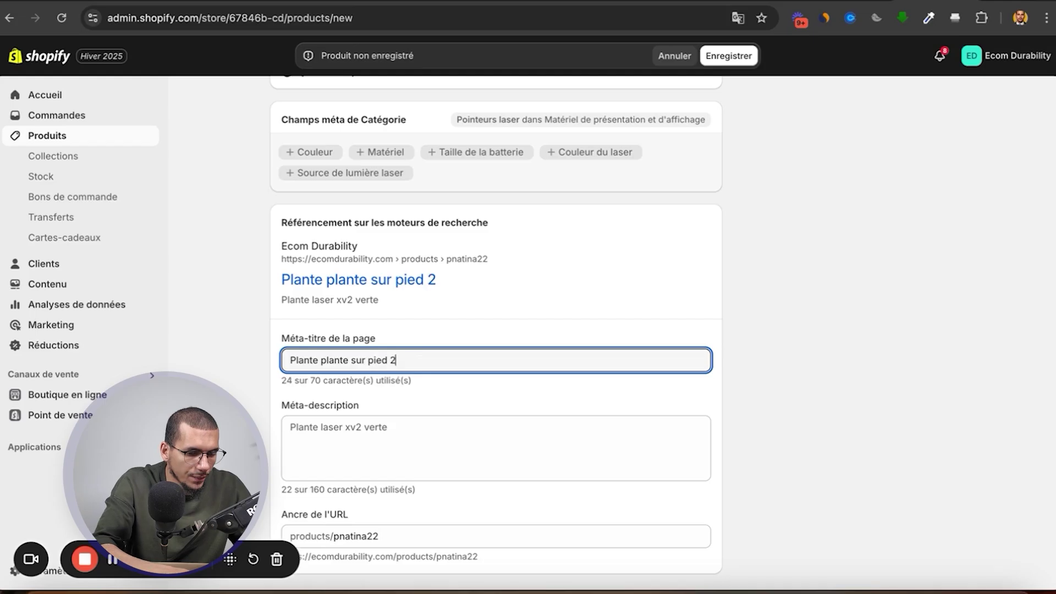
text(38 gra)
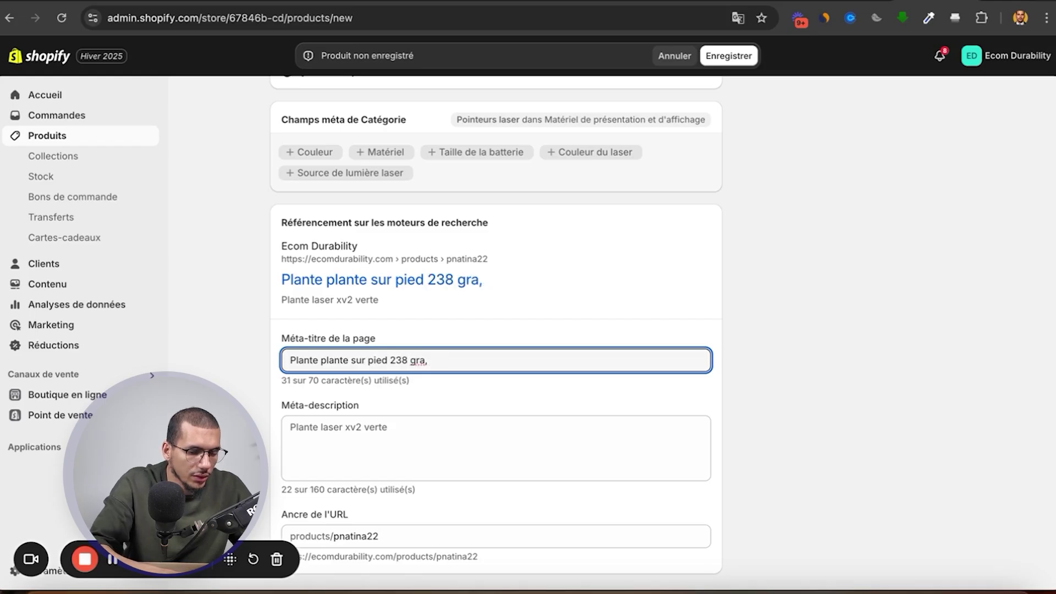
text(mmes;)
key(BackSpace)
key(BackSpace)
key(BackSpace)
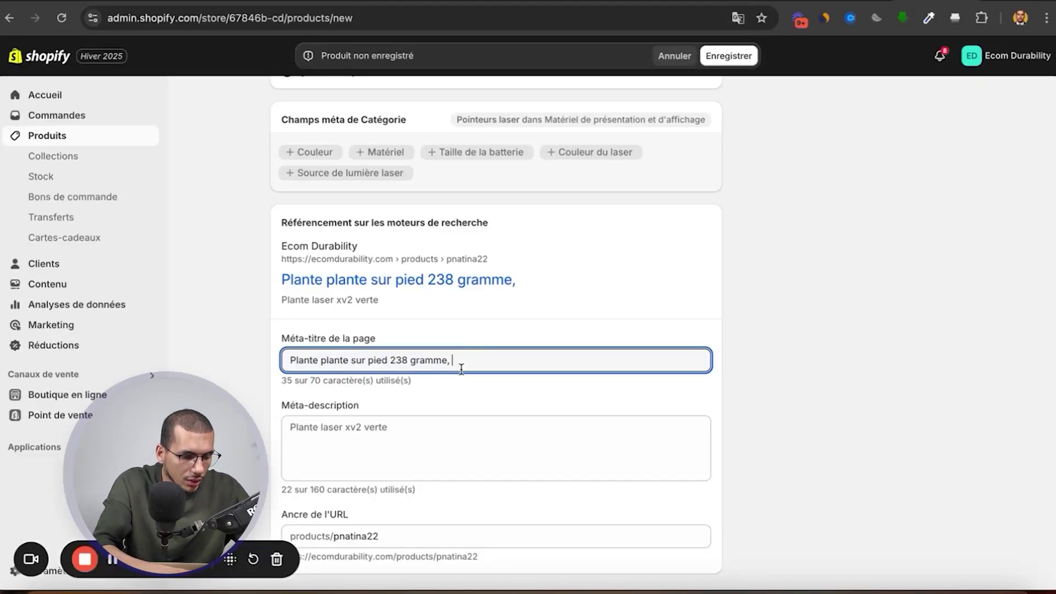
Append "Lumineuse" to the end of the product's meta title
text(C)
key(BackSpace)
text(Lu,)
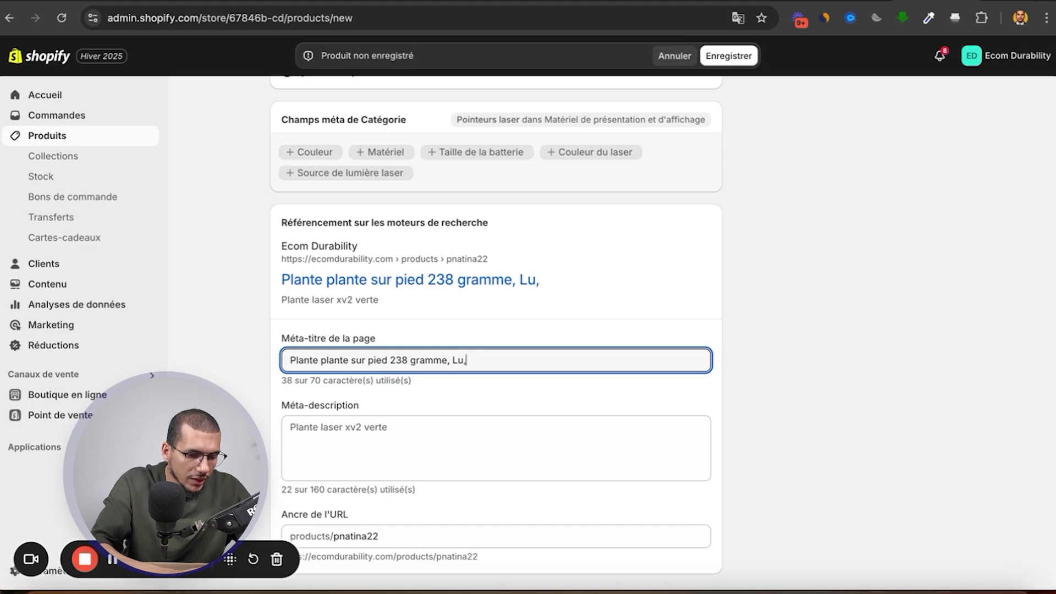
text(;)
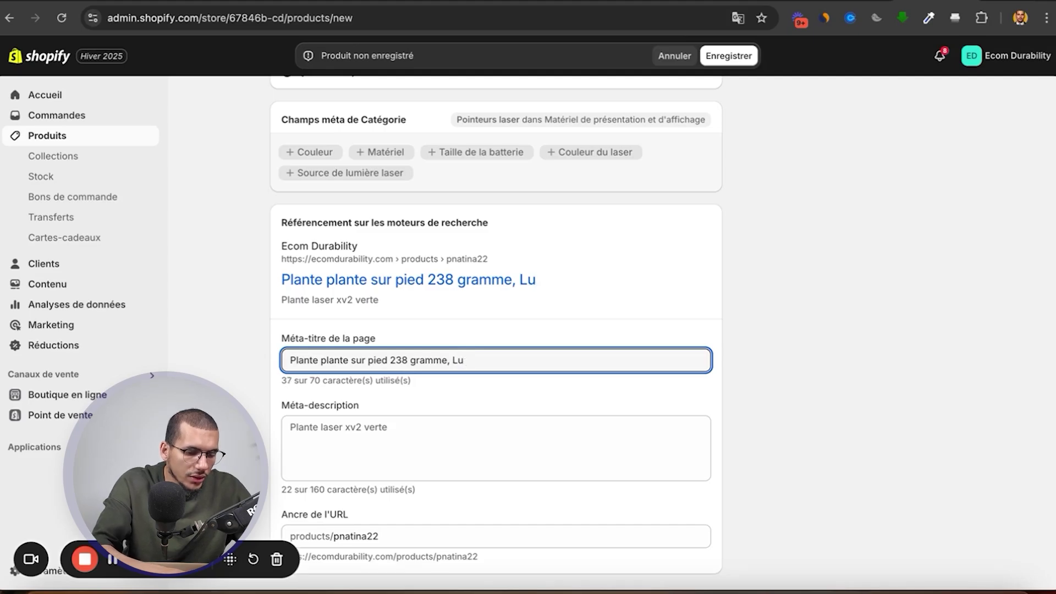
text(ineuse)
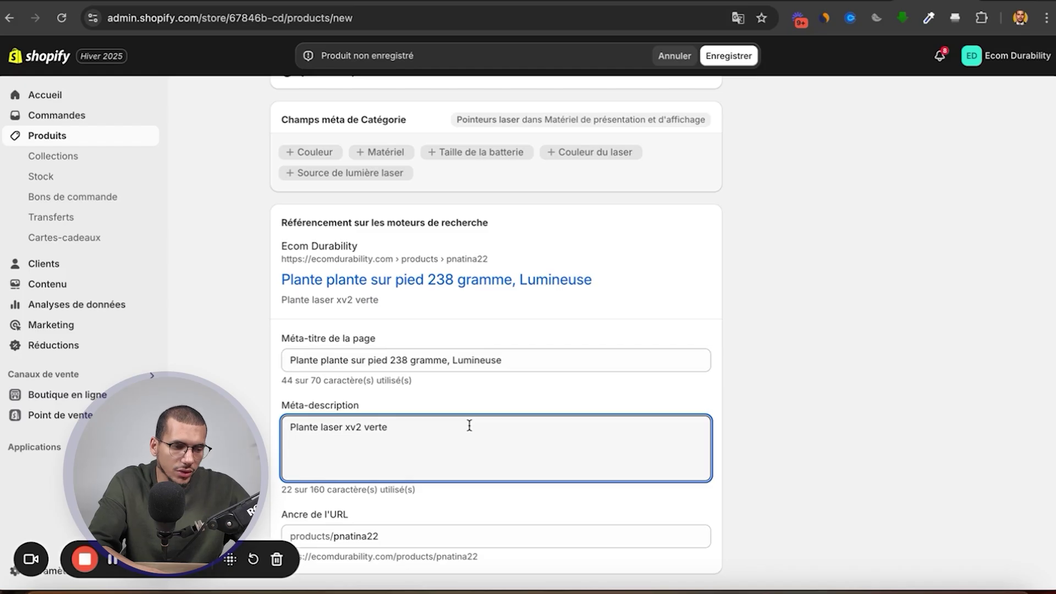
Review the wording of the meta title and meta description in the product's search engine listing
drag(504, 363, 289, 359)
click(404, 355)
click(462, 438)
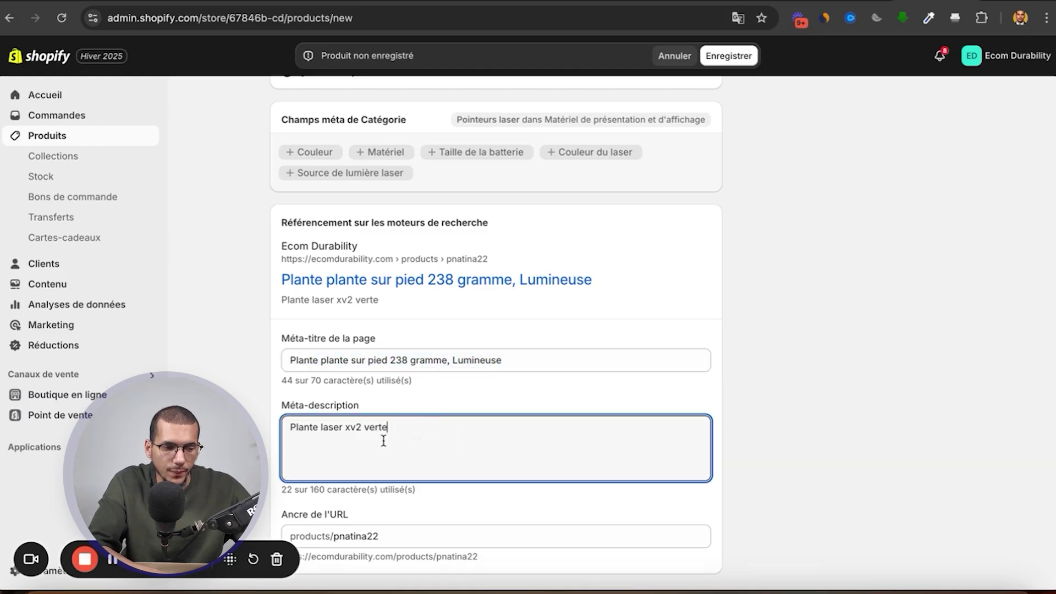
drag(407, 430, 290, 428)
drag(440, 430, 320, 429)
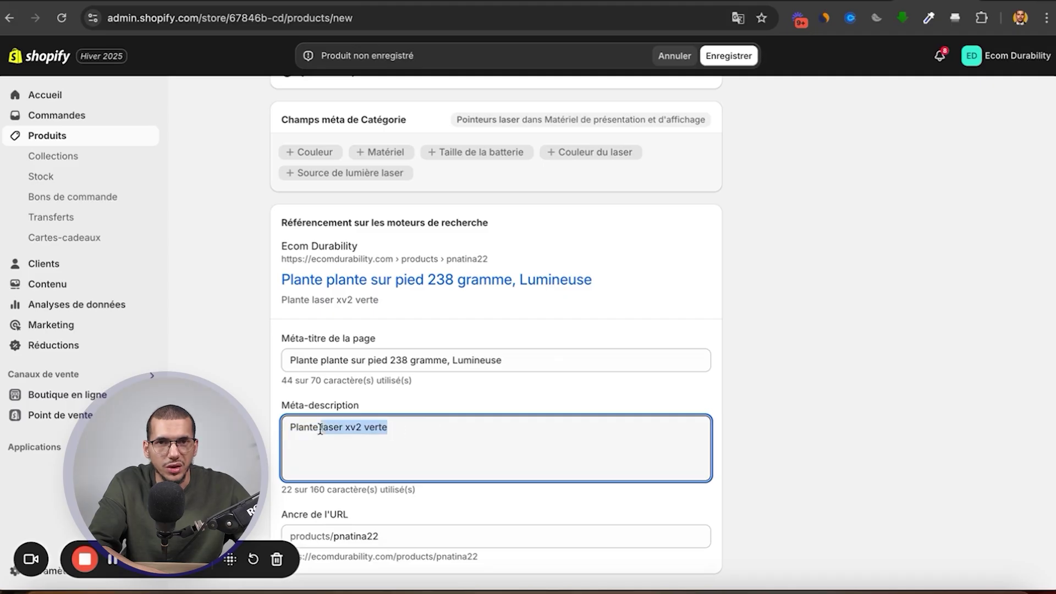
click(552, 419)
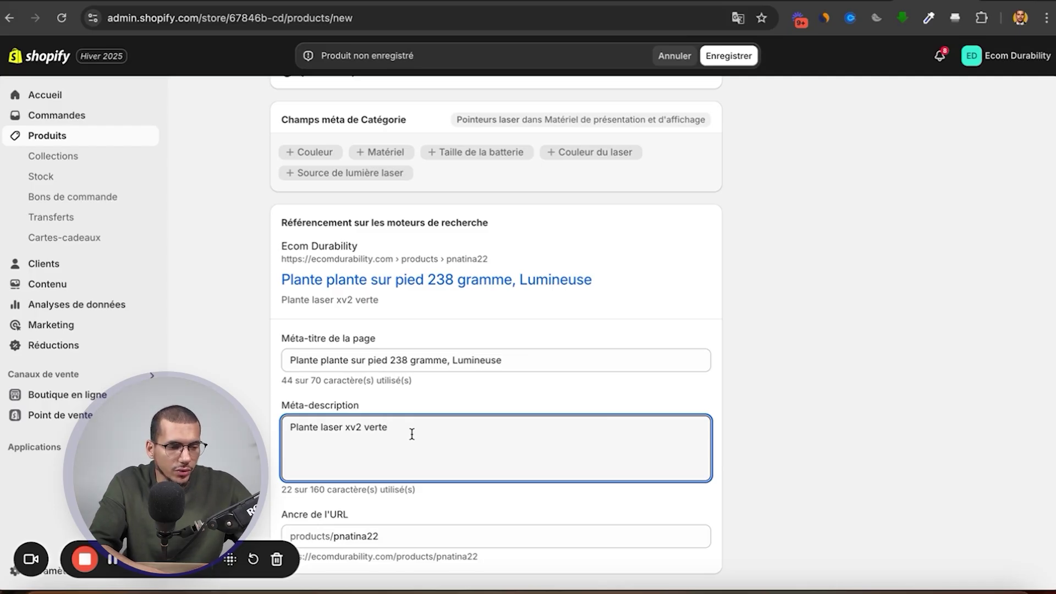
scroll(465, 452, down, 2)
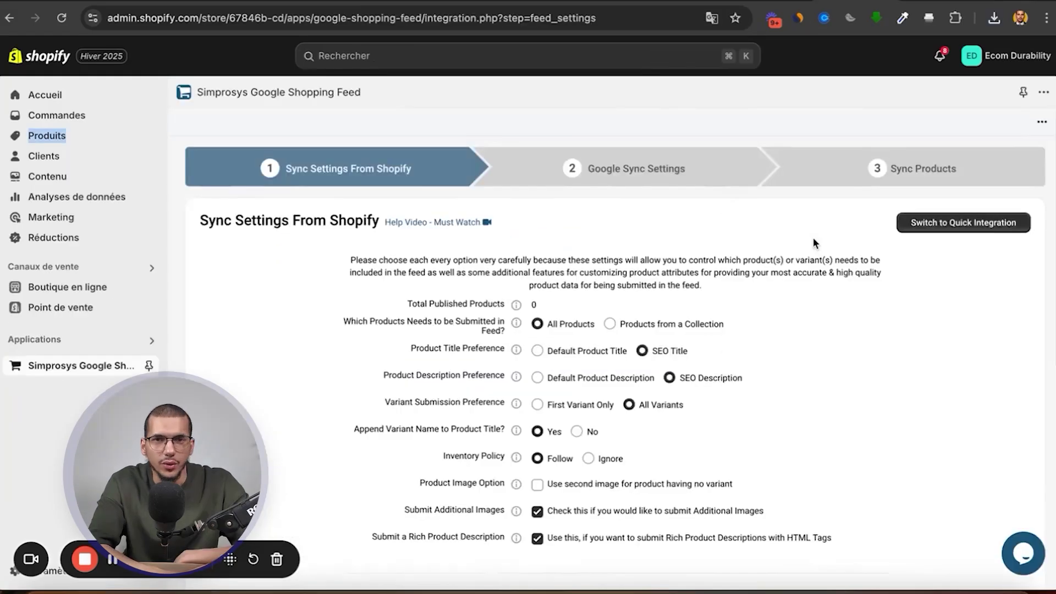
In the Simprosys sync settings from Shopify, set the Variant Submission Preference to First Variant Only
scroll(815, 242, down, 1)
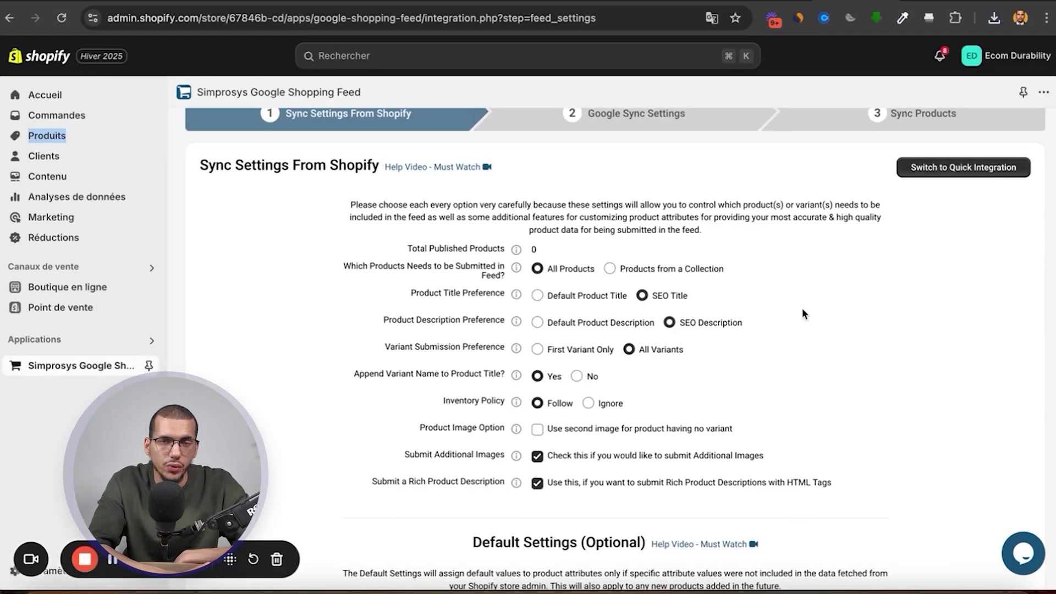
scroll(803, 309, down, 1)
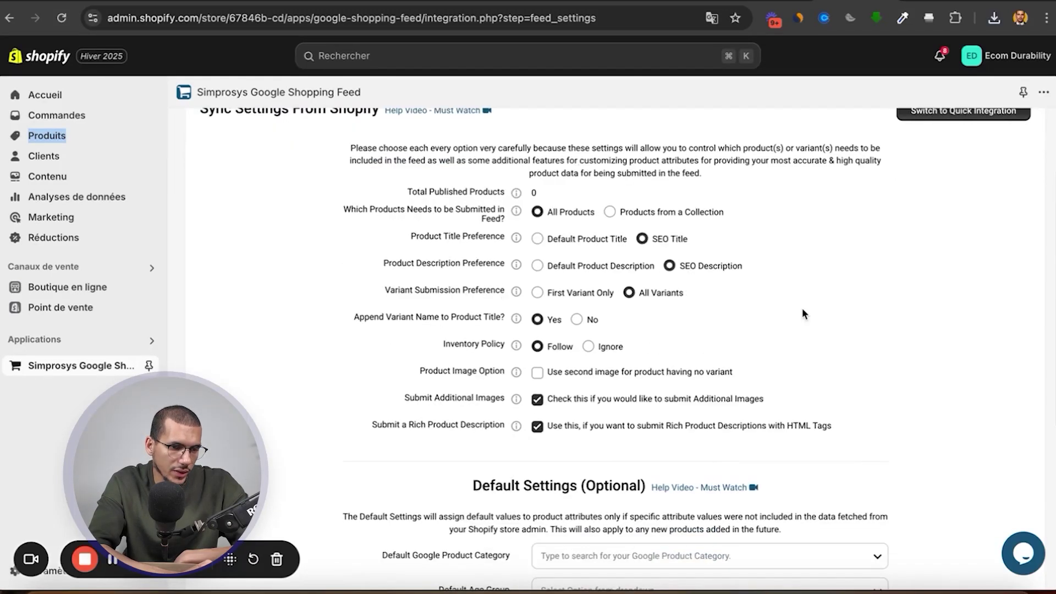
scroll(803, 310, down, 1)
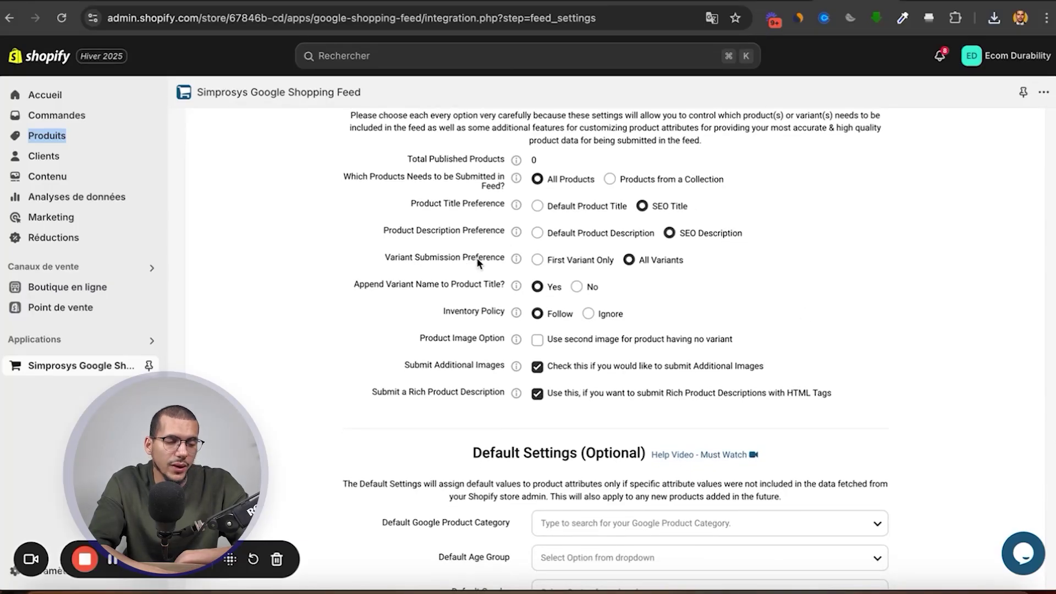
mouse_move(515, 261)
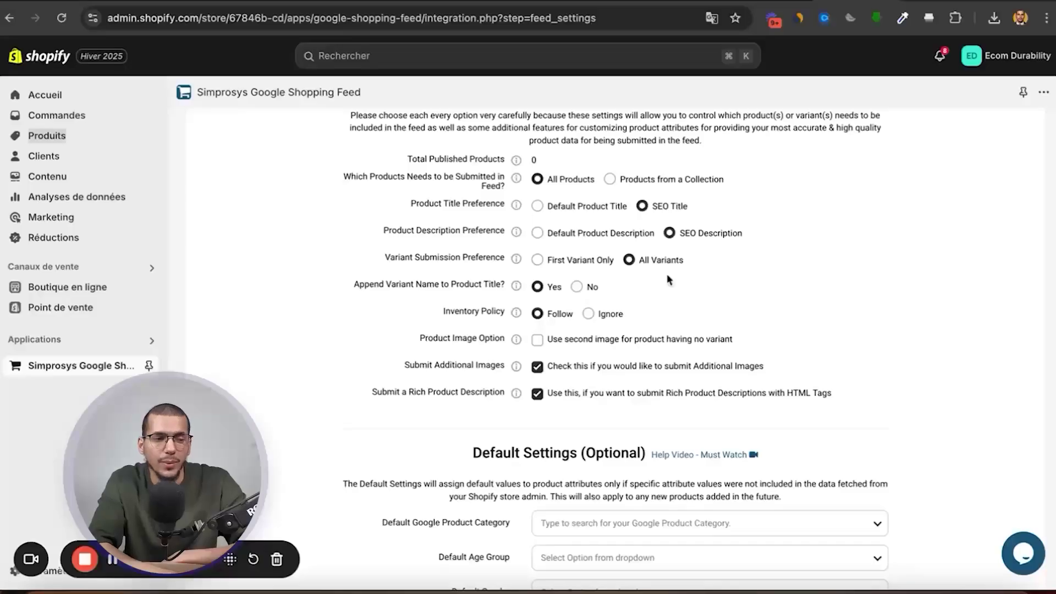
click(587, 261)
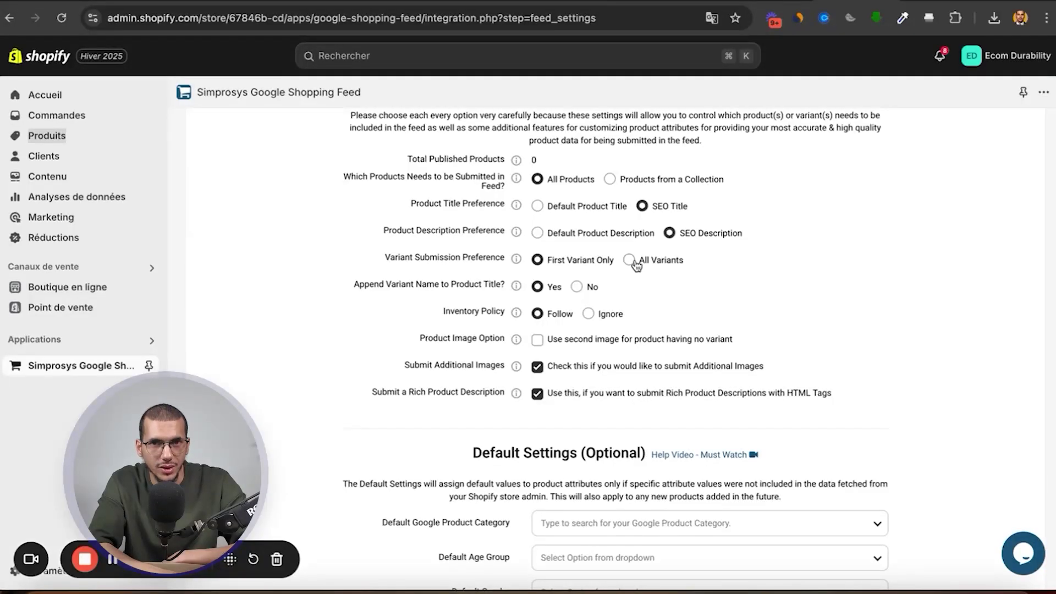
click(638, 261)
click(604, 261)
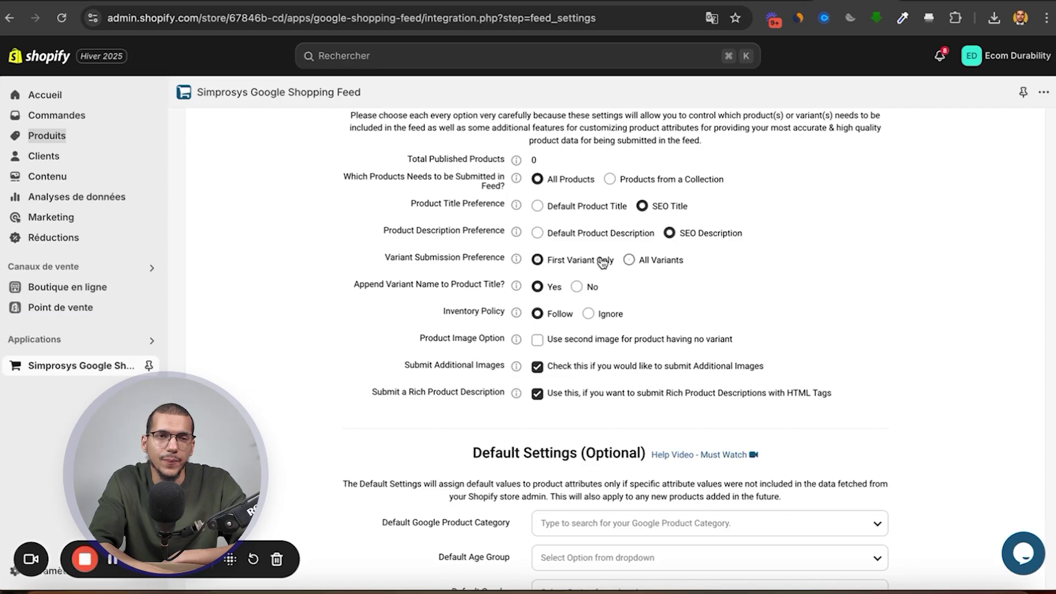
click(655, 268)
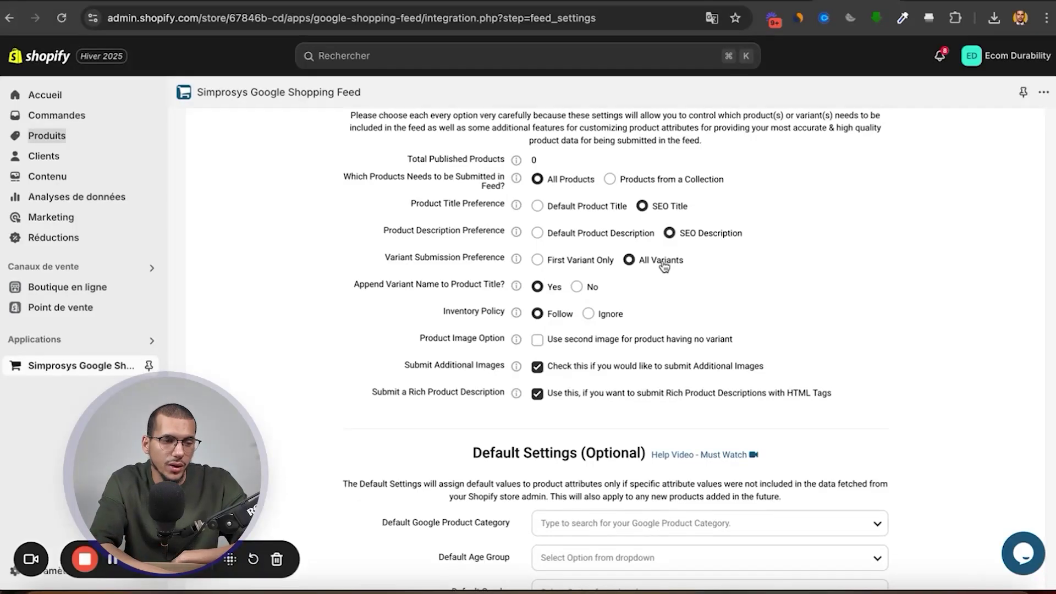
click(590, 264)
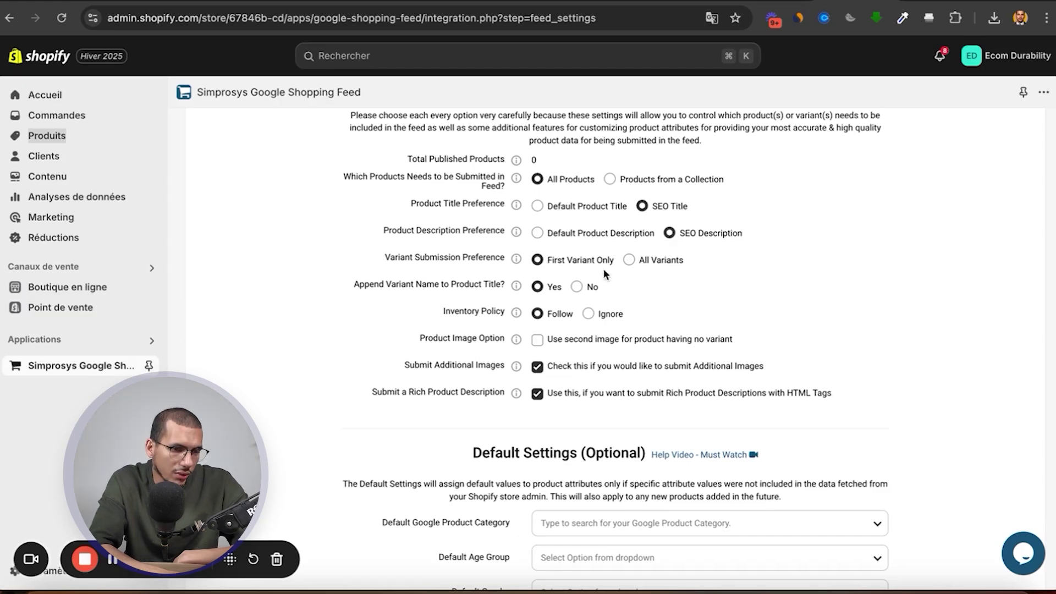
Review the variant name, inventory policy, product image, additional images and rich description options in the sync settings
scroll(596, 298, down, 2)
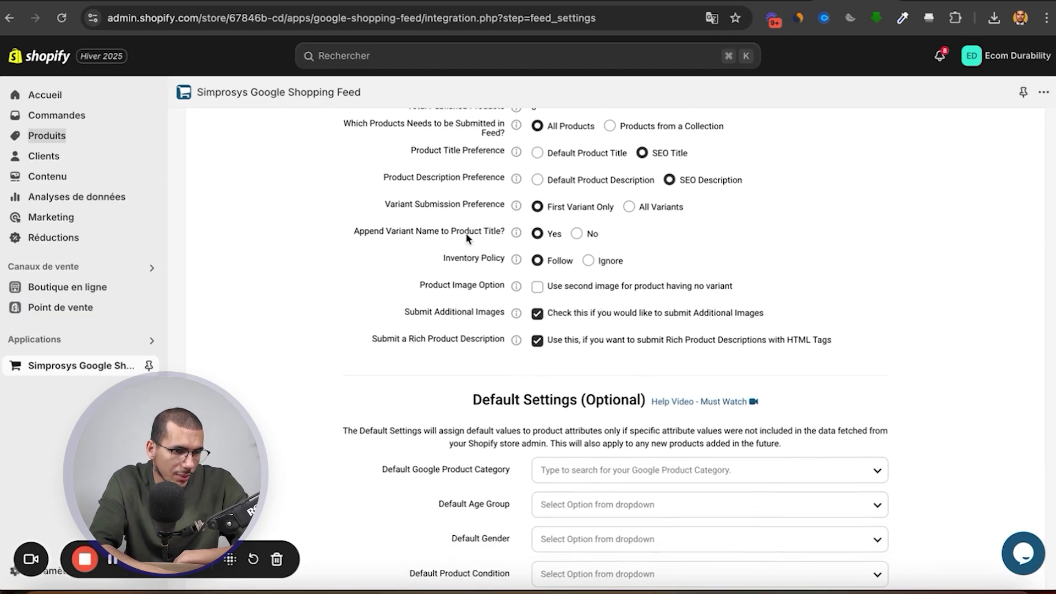
mouse_move(515, 231)
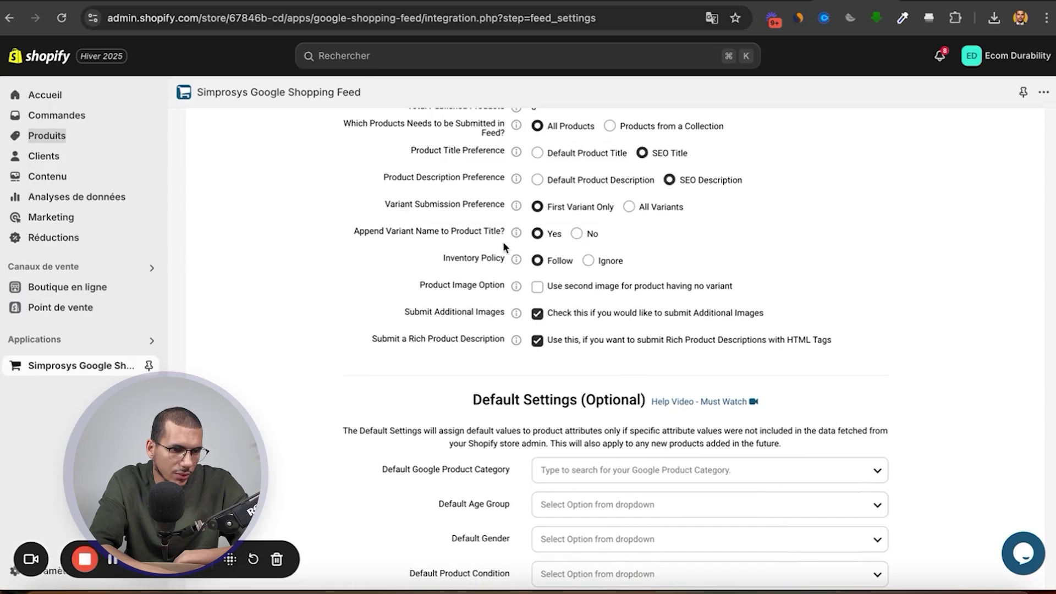
scroll(492, 250, down, 1)
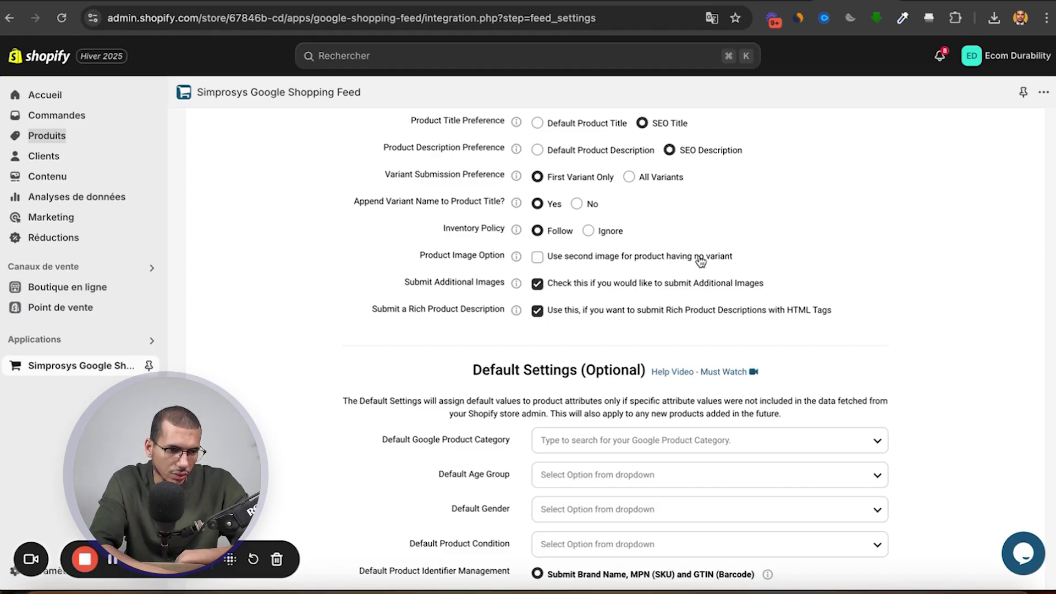
scroll(554, 258, down, 1)
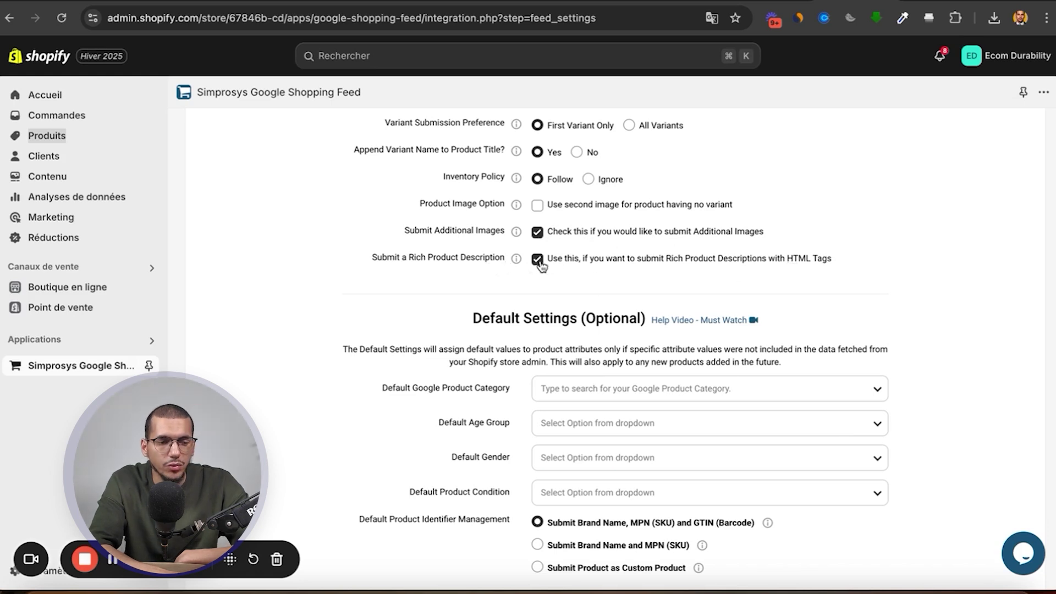
scroll(711, 278, down, 2)
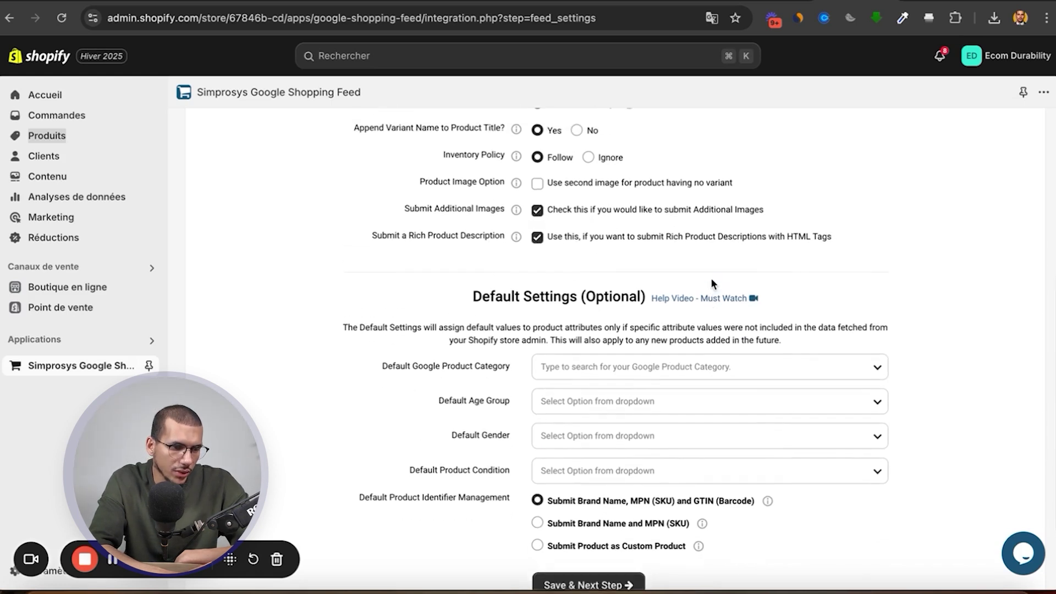
Search the default Google product categories for "plant" and choose Home & Garden > Plants (985)
scroll(711, 278, down, 3)
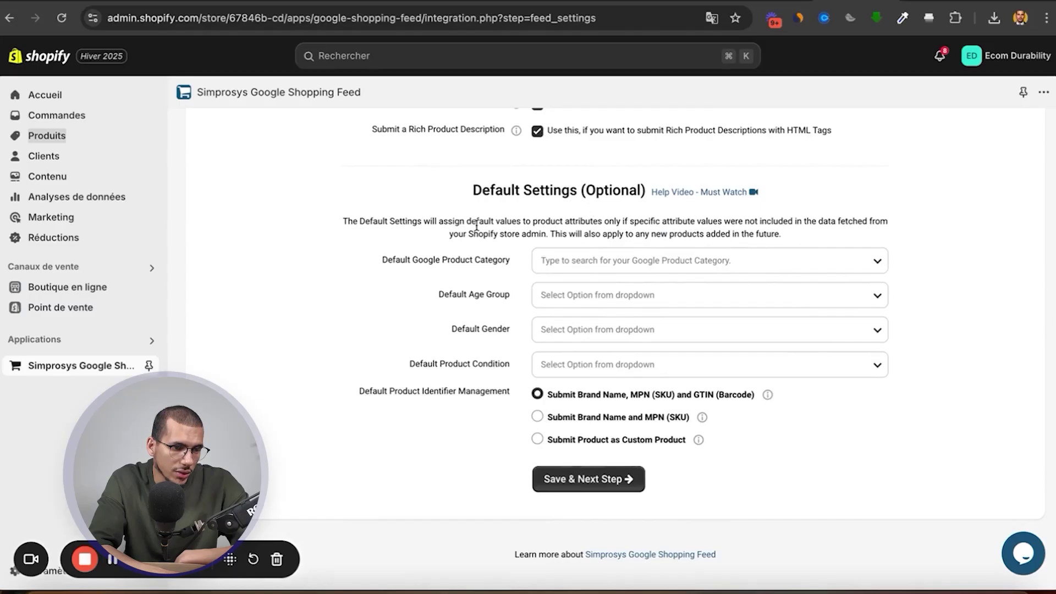
click(600, 268)
scroll(627, 335, down, 3)
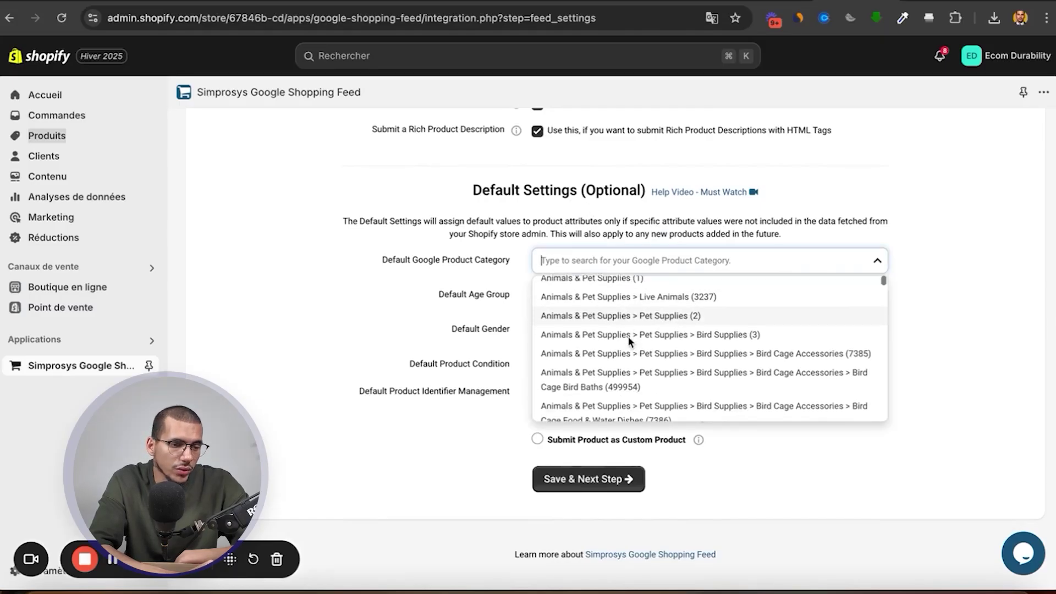
scroll(631, 341, up, 3)
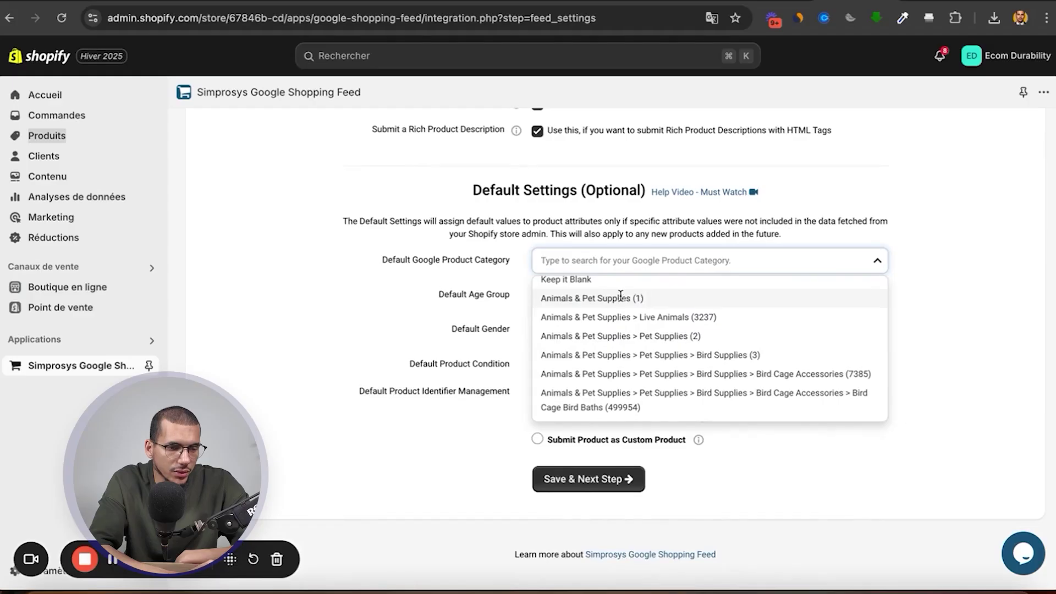
scroll(620, 296, down, 4)
text(plqn)
key(BackSpace)
key(BackSpace)
text(ant)
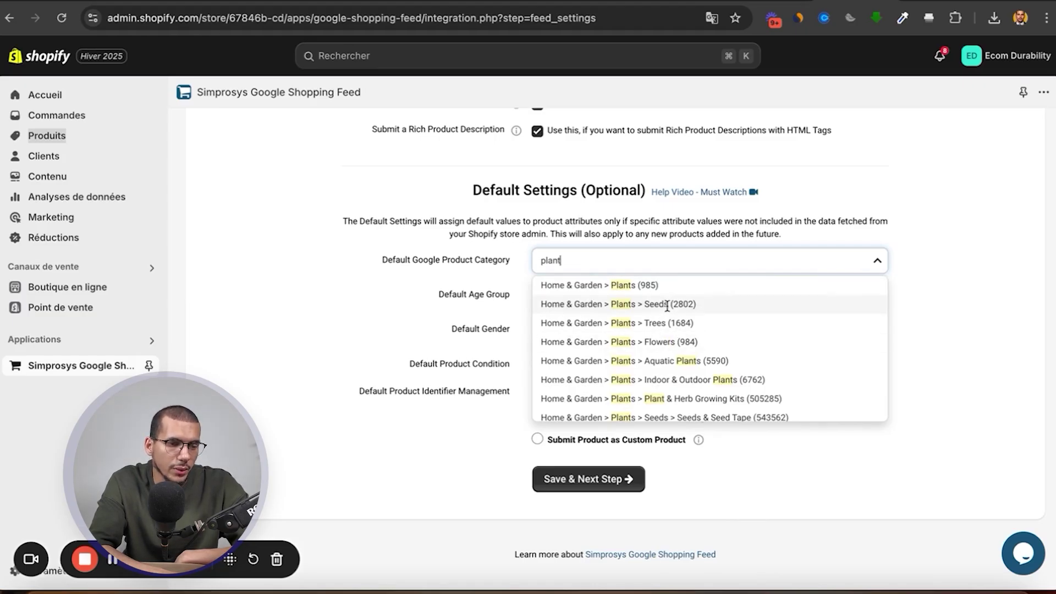
click(671, 284)
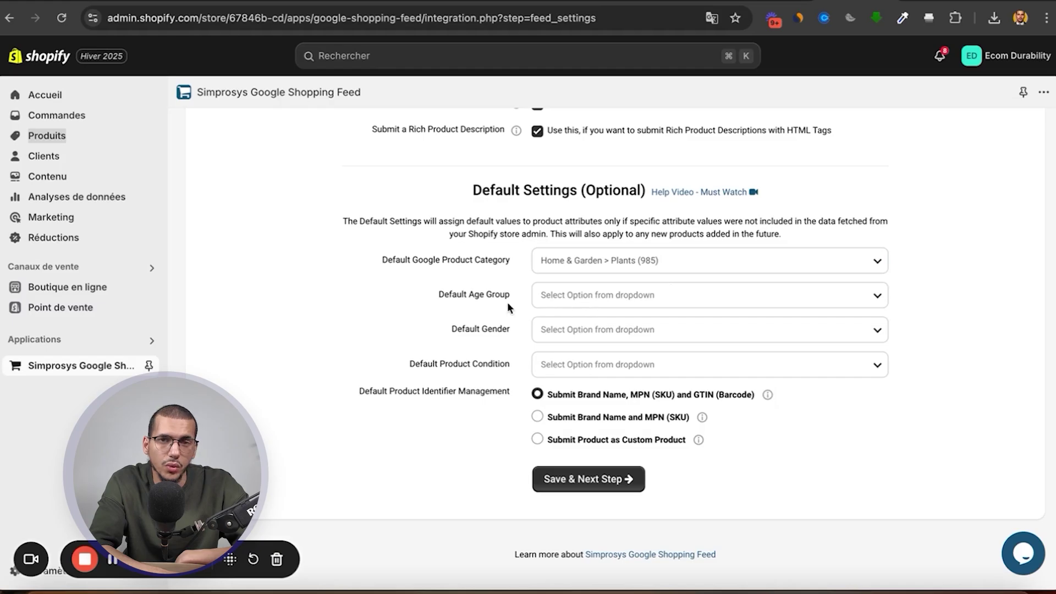
Set the Default Age Group in the feed's default settings to Adult
click(569, 298)
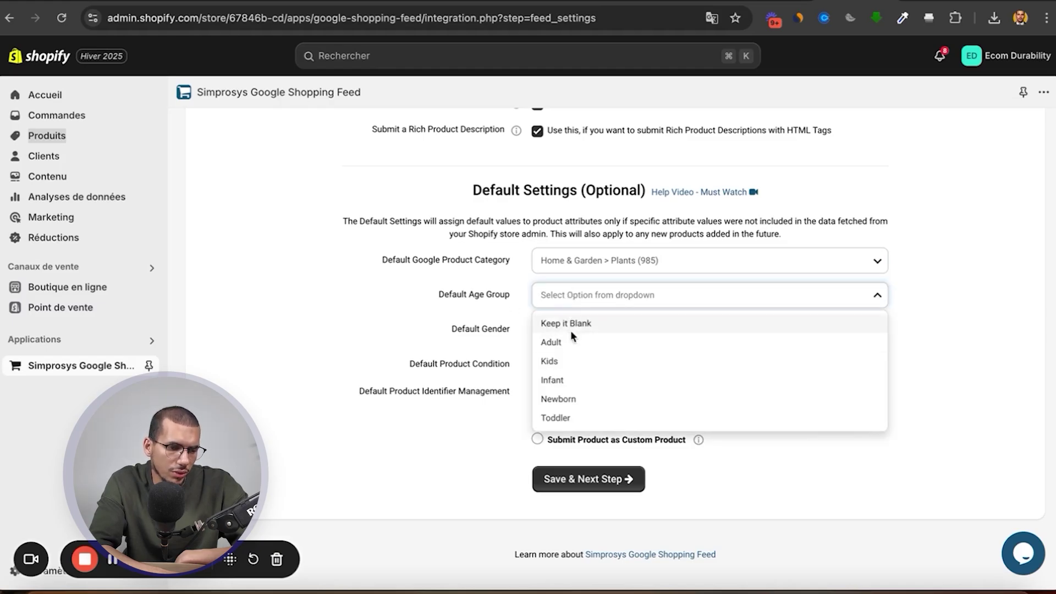
click(589, 324)
click(602, 304)
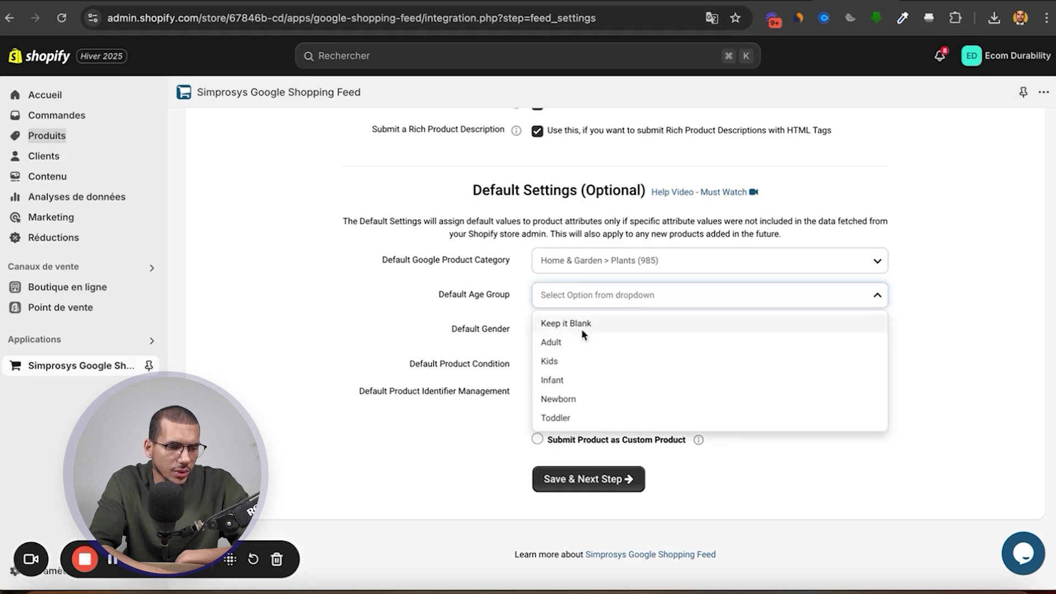
click(588, 344)
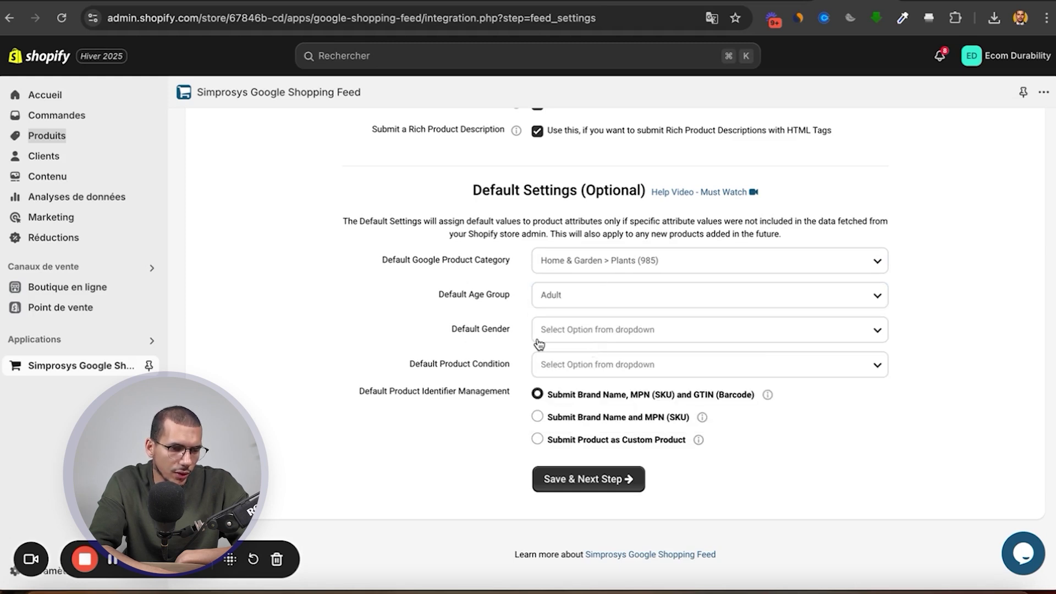
Set the Default Gender to Unisex and open the Default Product Condition options
click(566, 332)
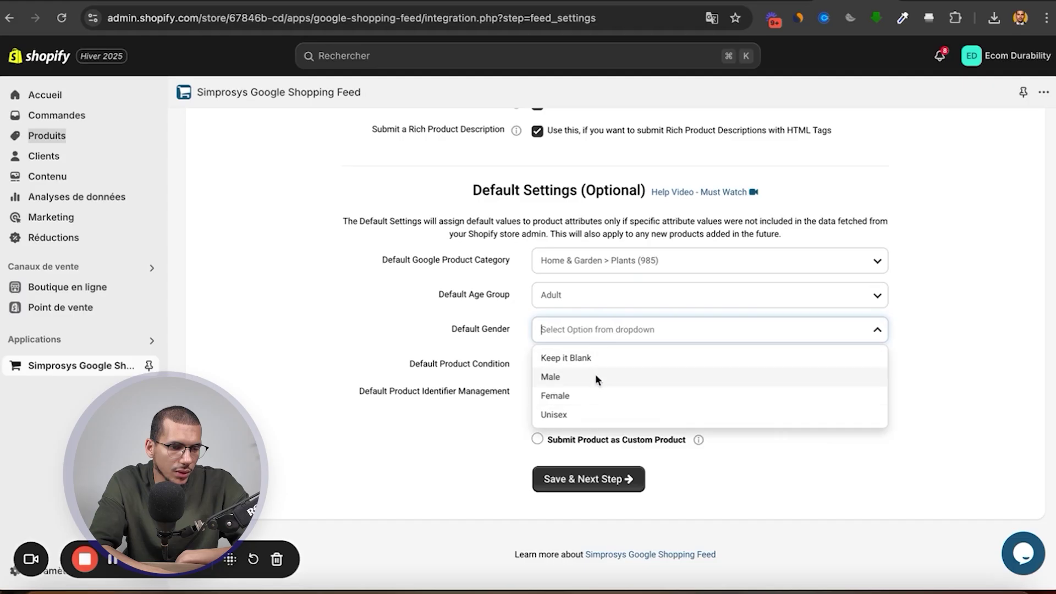
click(597, 415)
click(575, 367)
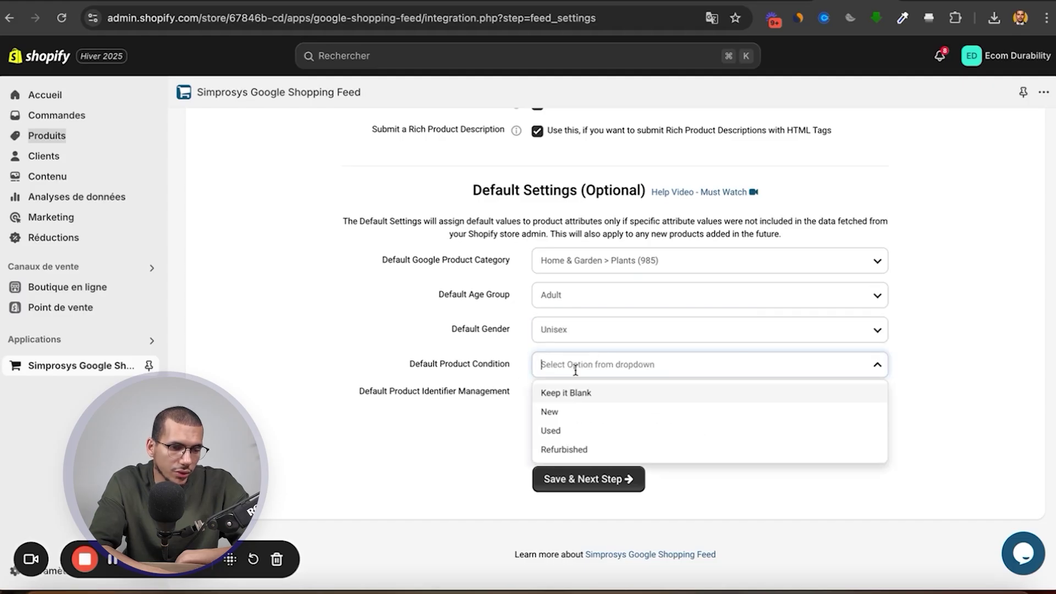
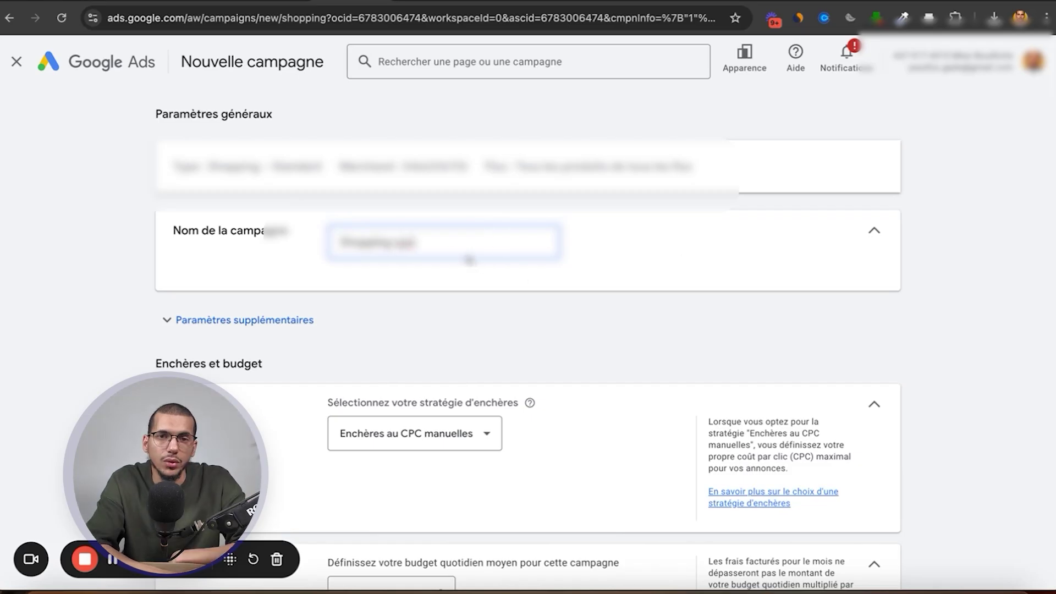
In the new Google Ads Shopping campaign, check the campaign name and expand the additional general settings
drag(413, 242, 395, 243)
click(468, 272)
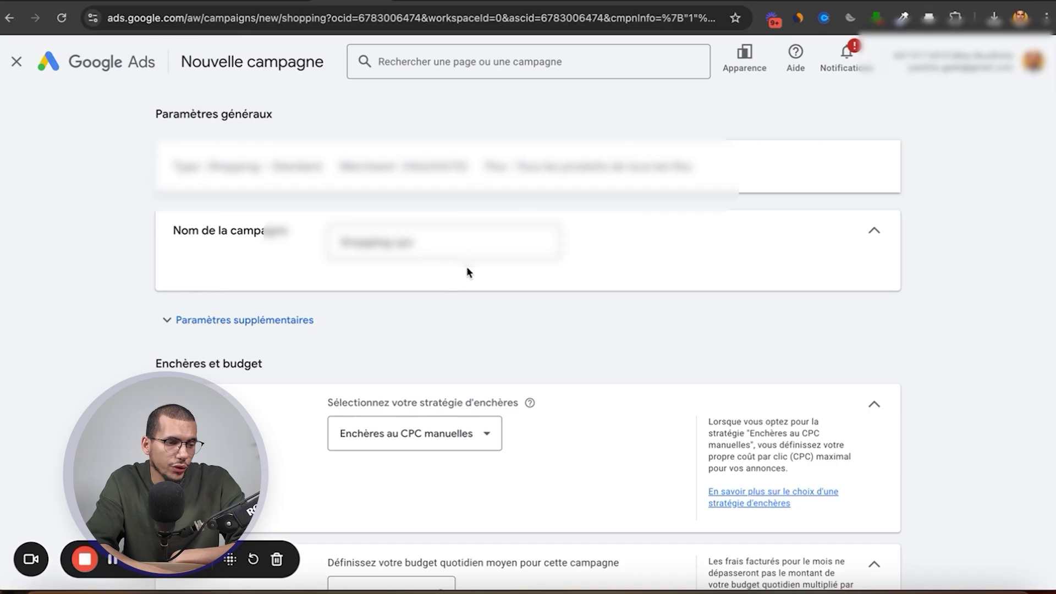
click(291, 319)
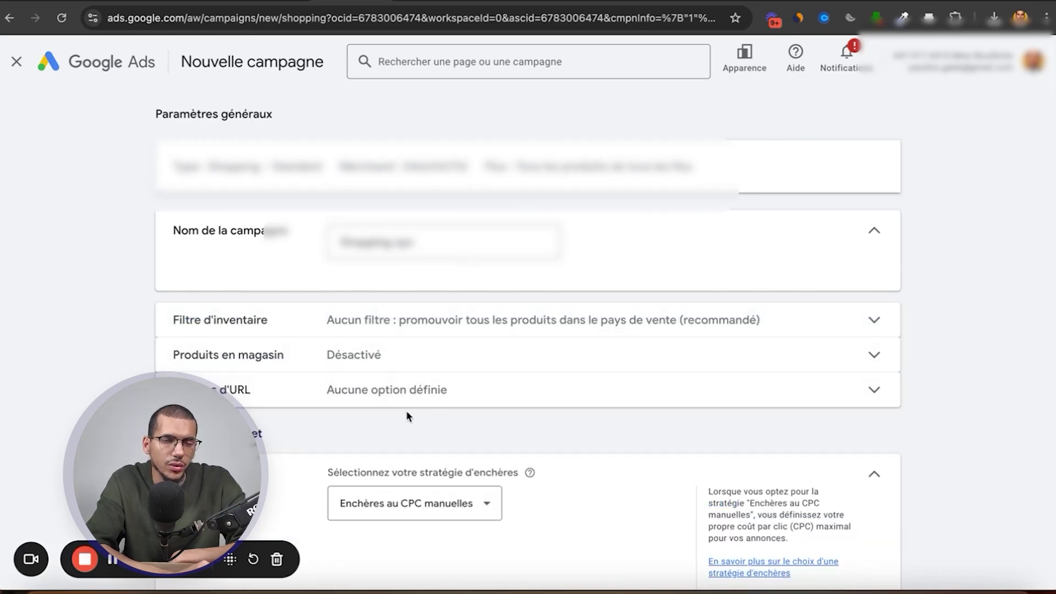
scroll(469, 383, down, 4)
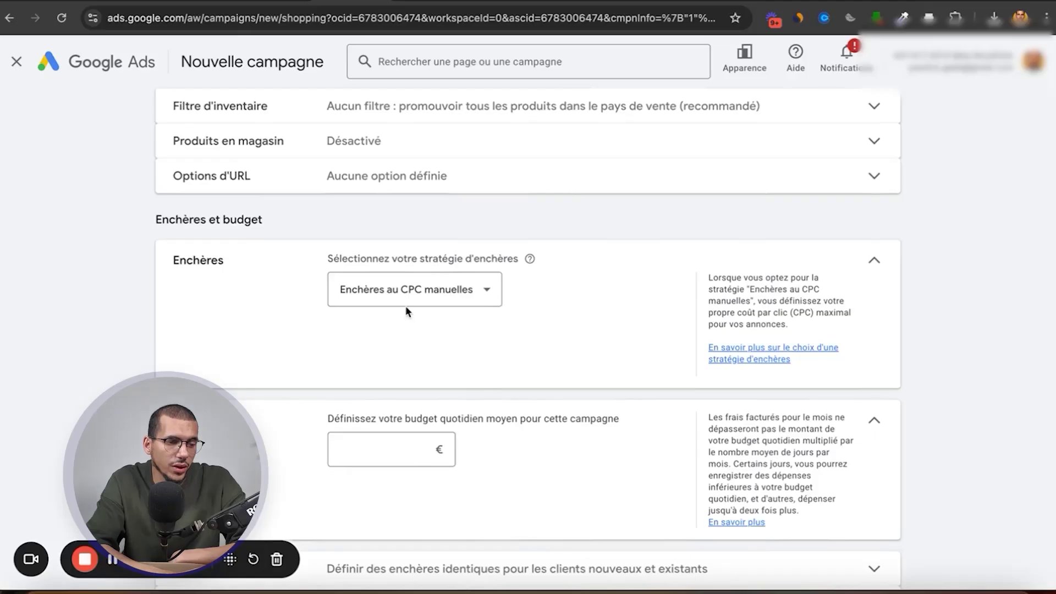
Review the campaign's available bidding strategies, comparing Maximiser les clics with Enchères au CPC manuelles
click(408, 299)
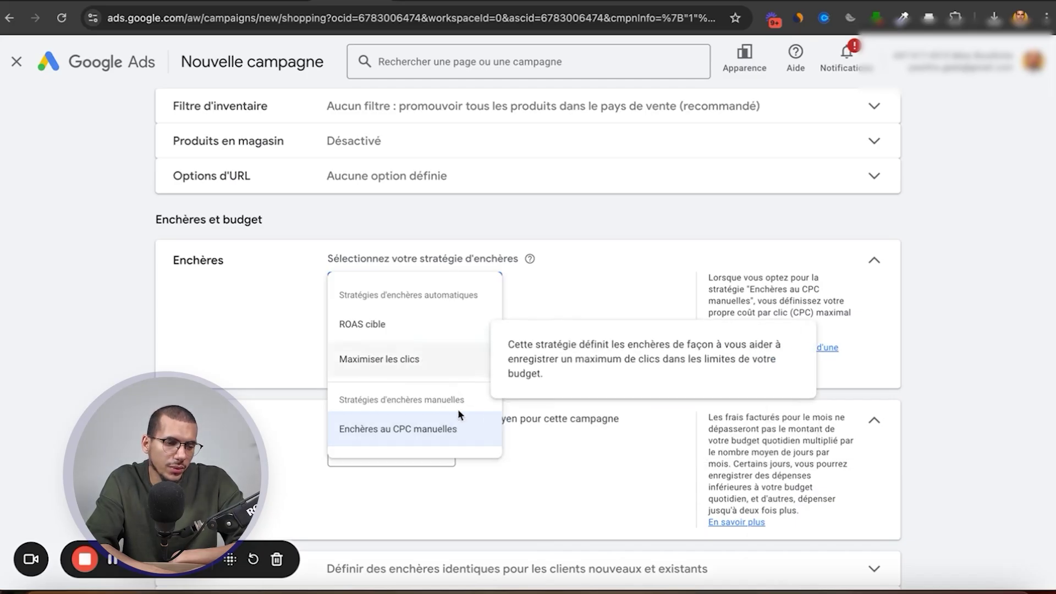
mouse_move(415, 367)
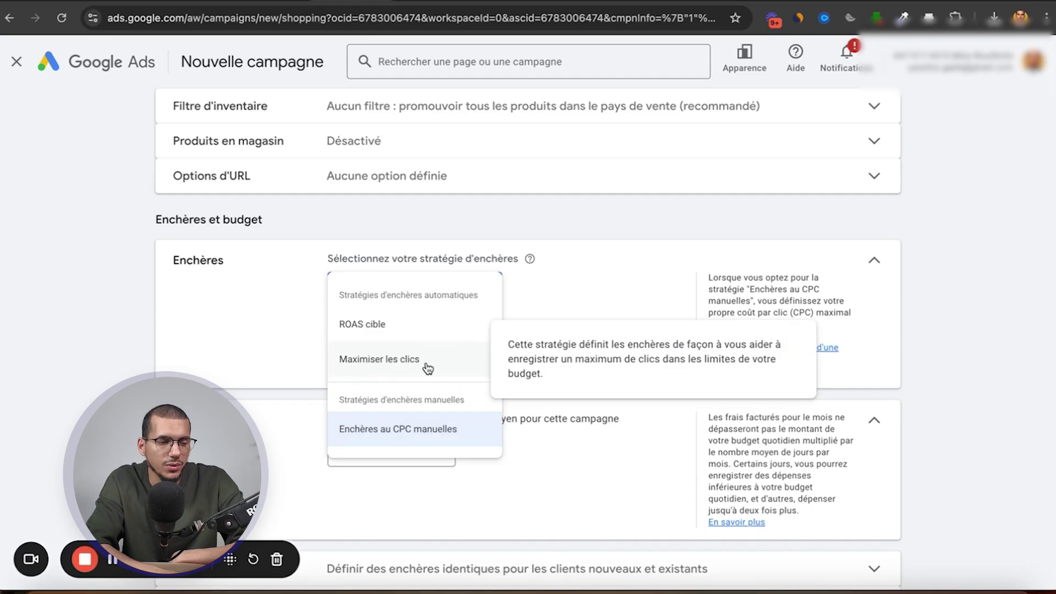
click(413, 435)
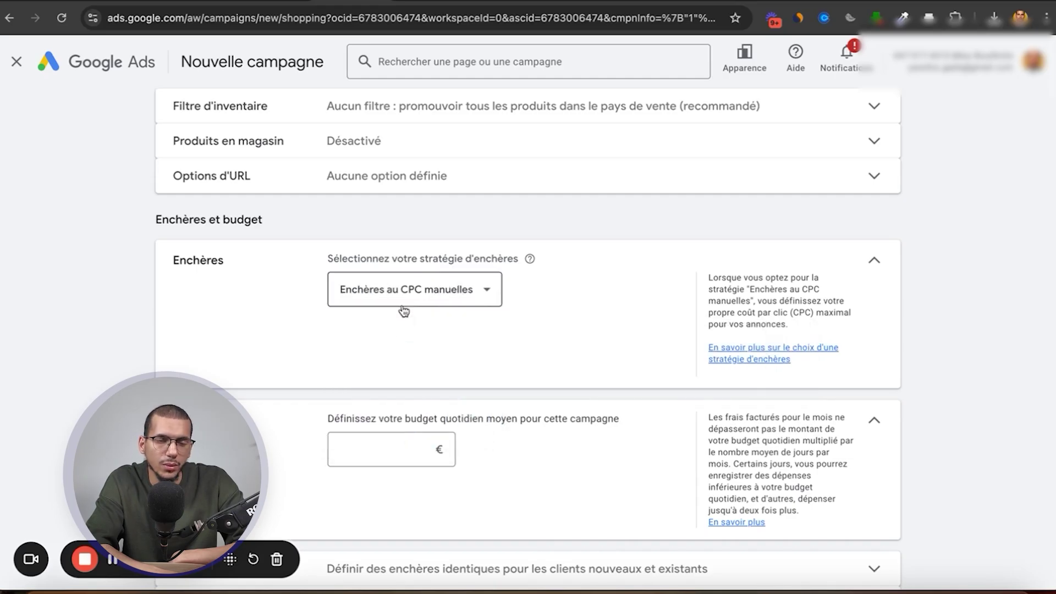
click(441, 301)
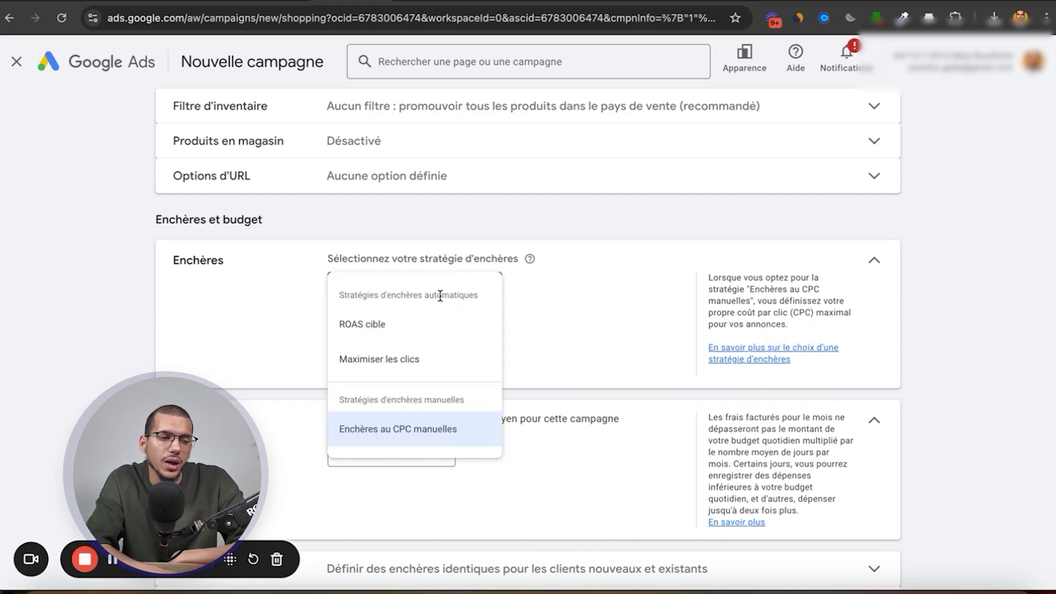
mouse_move(436, 369)
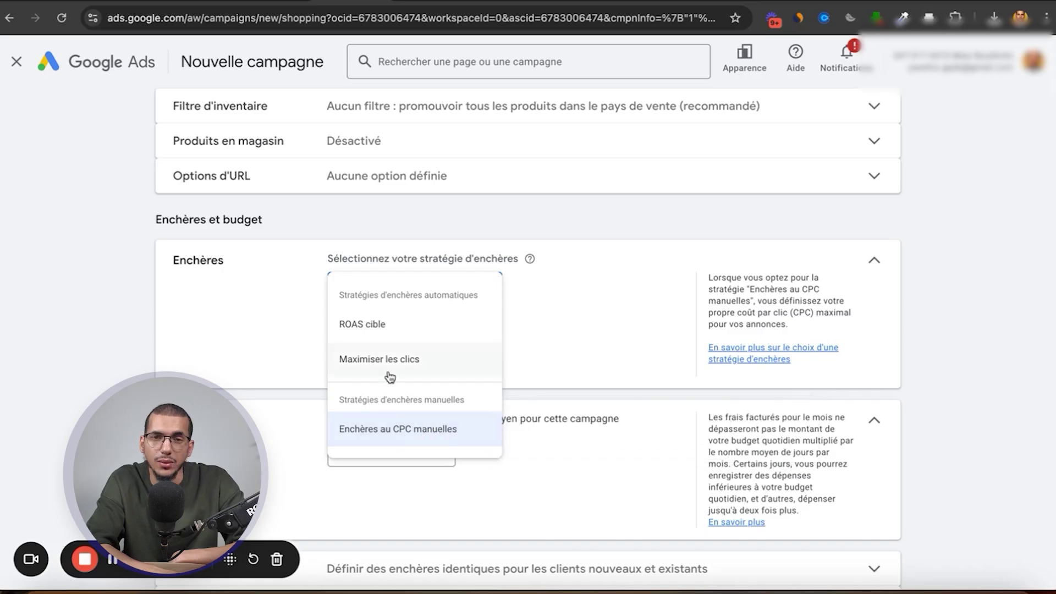
Try the ROAS cible bidding strategy and switch the campaign back to Enchères au CPC manuelles
click(414, 326)
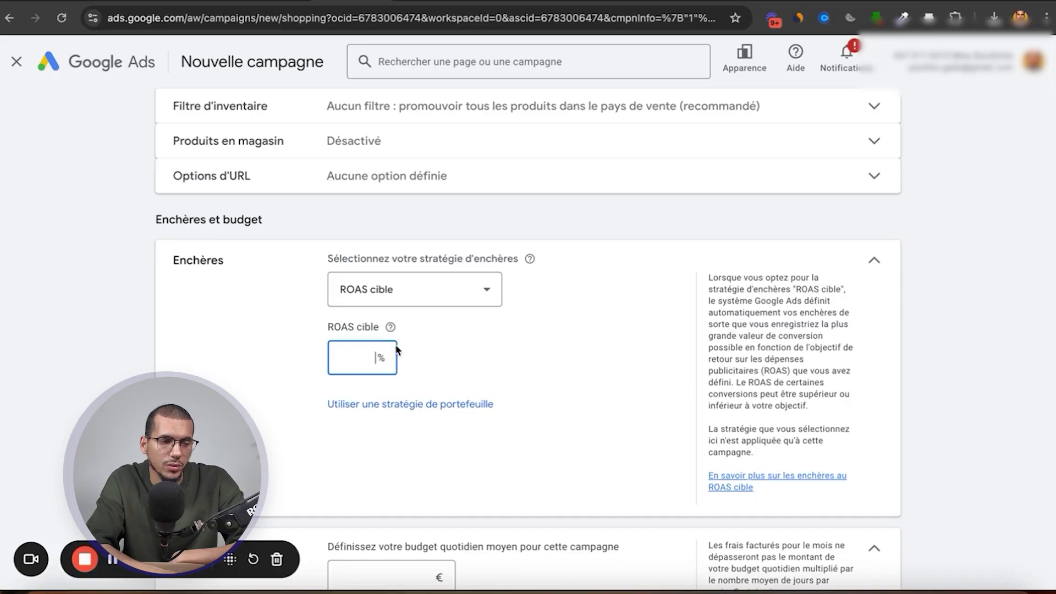
click(397, 297)
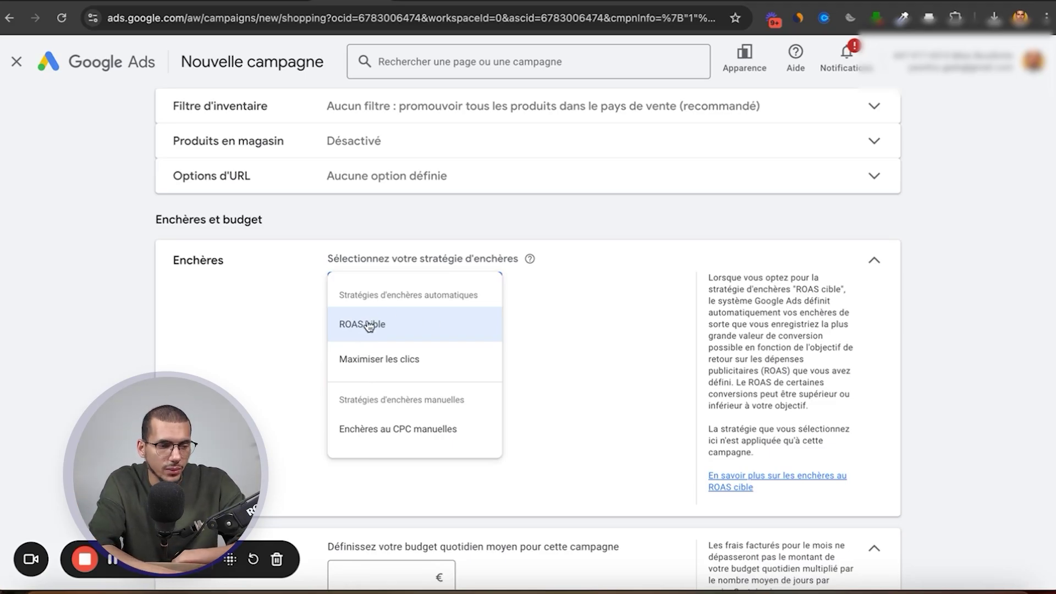
mouse_move(403, 341)
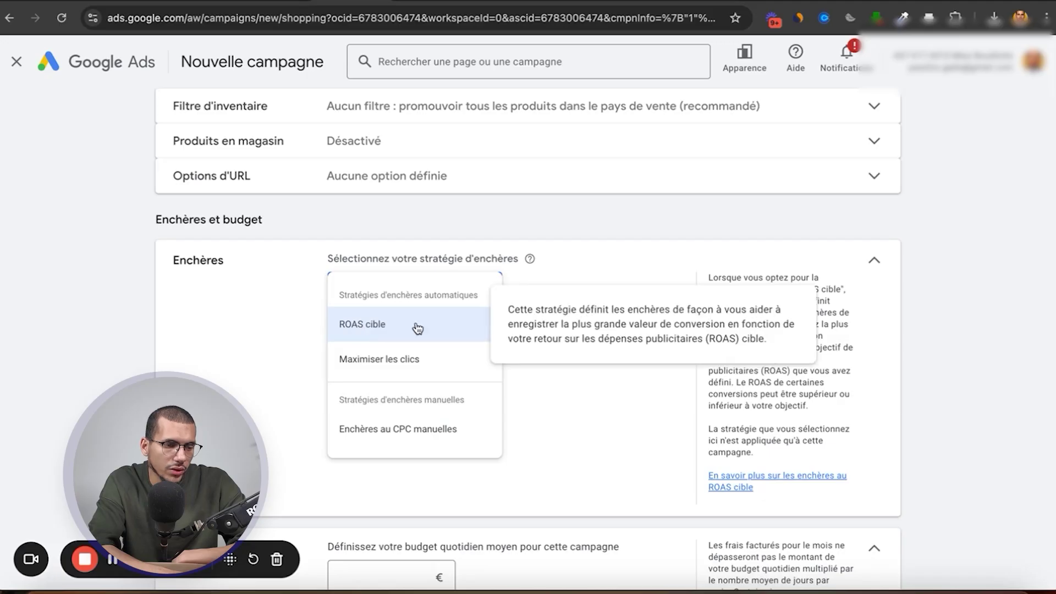
click(403, 439)
Set the campaign's average daily budget to 20 €
scroll(482, 387, down, 1)
click(388, 391)
text(20)
Review the campaign's customer acquisition option, campaign priority, search network partners and device targeting
scroll(402, 308, down, 5)
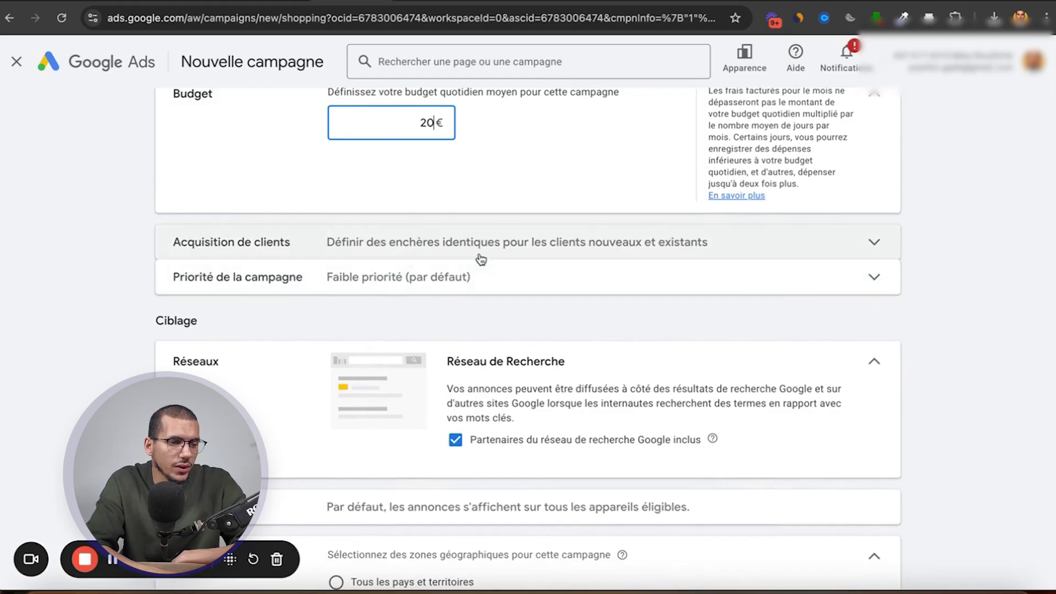
click(440, 252)
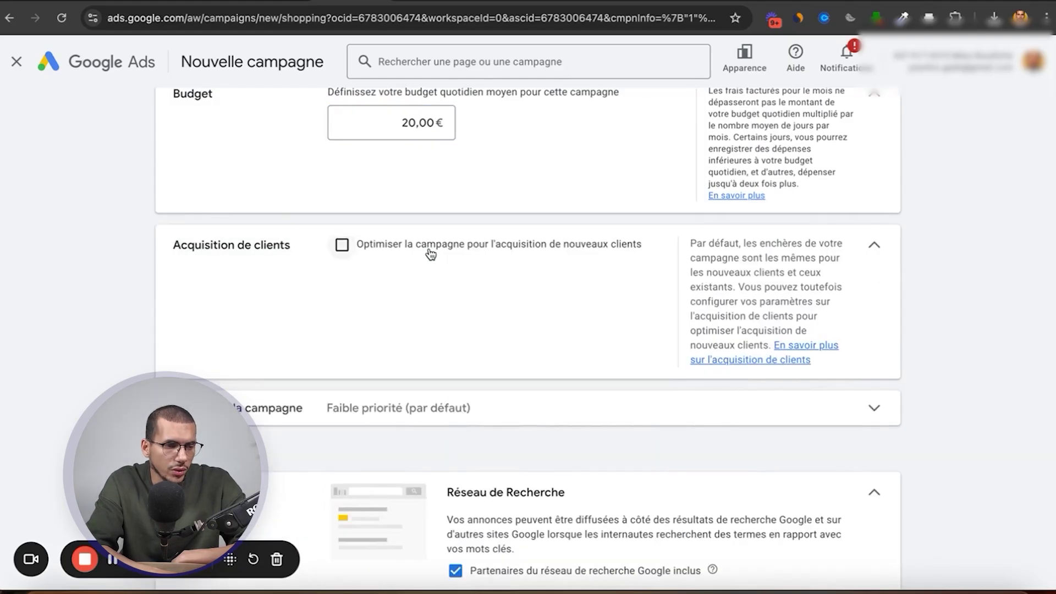
scroll(435, 298, down, 1)
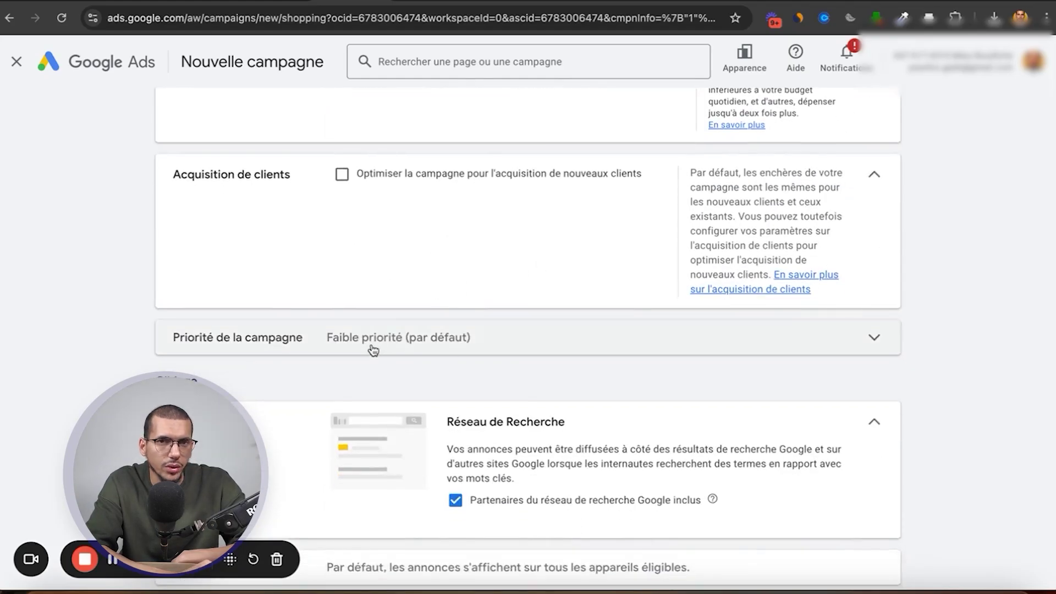
scroll(438, 346, down, 2)
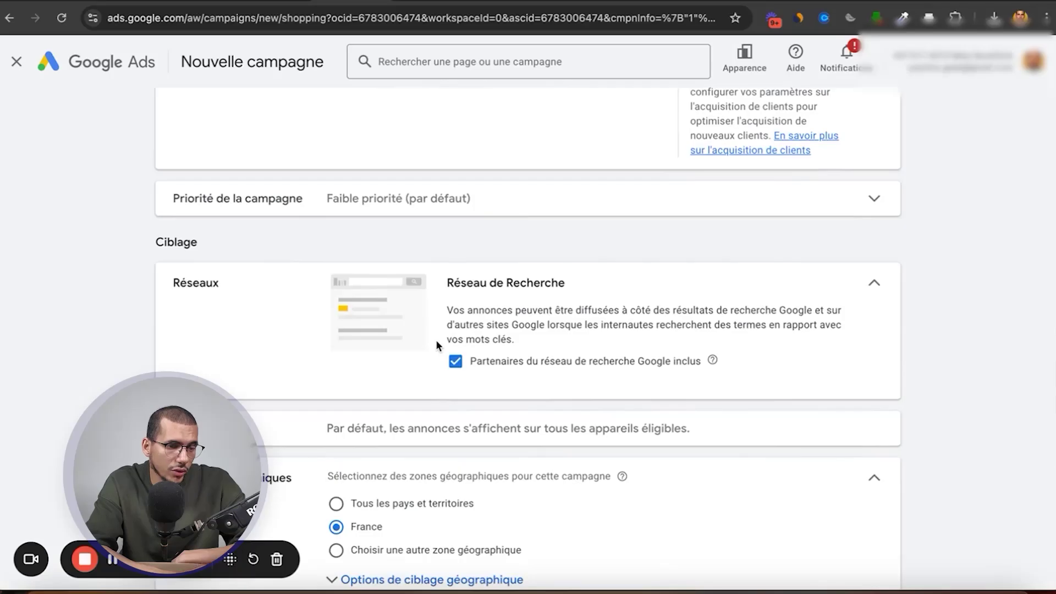
scroll(437, 342, down, 1)
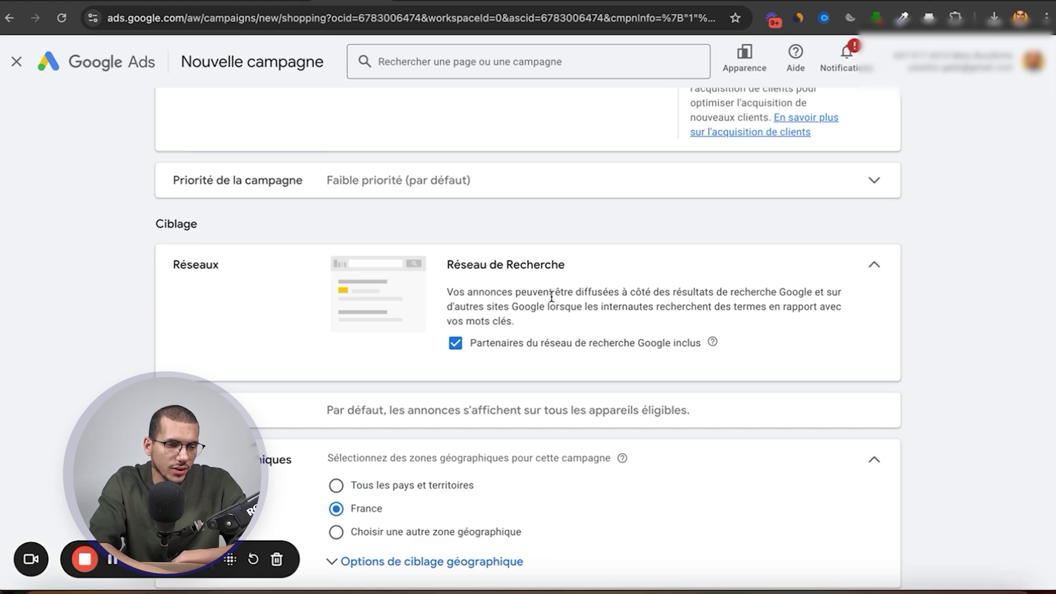
scroll(549, 353, down, 2)
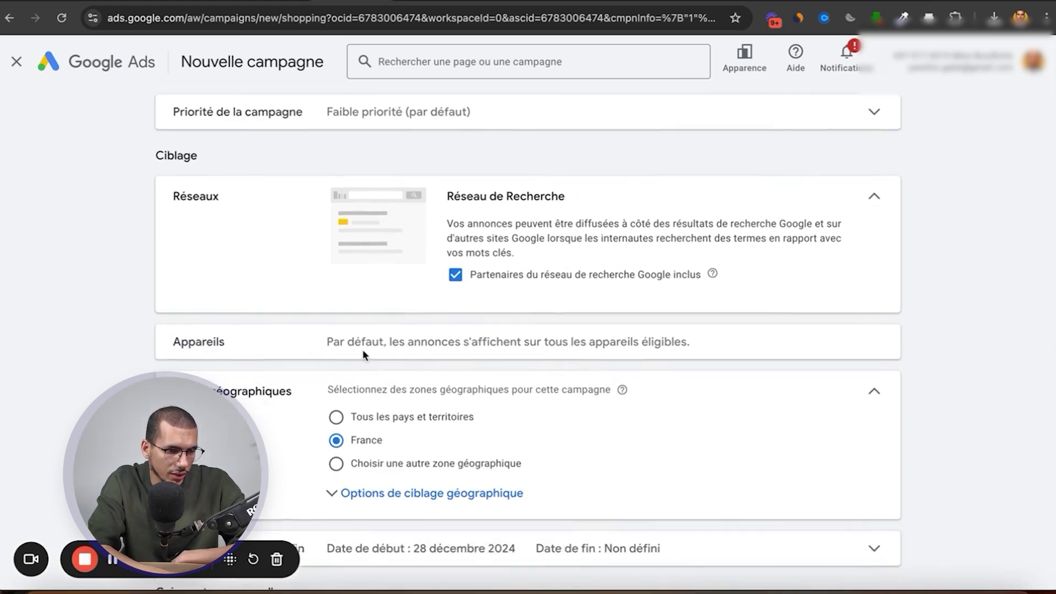
In the geographic targeting options for France, include only people by Présence instead of Présence ou intérêt
scroll(361, 349, down, 5)
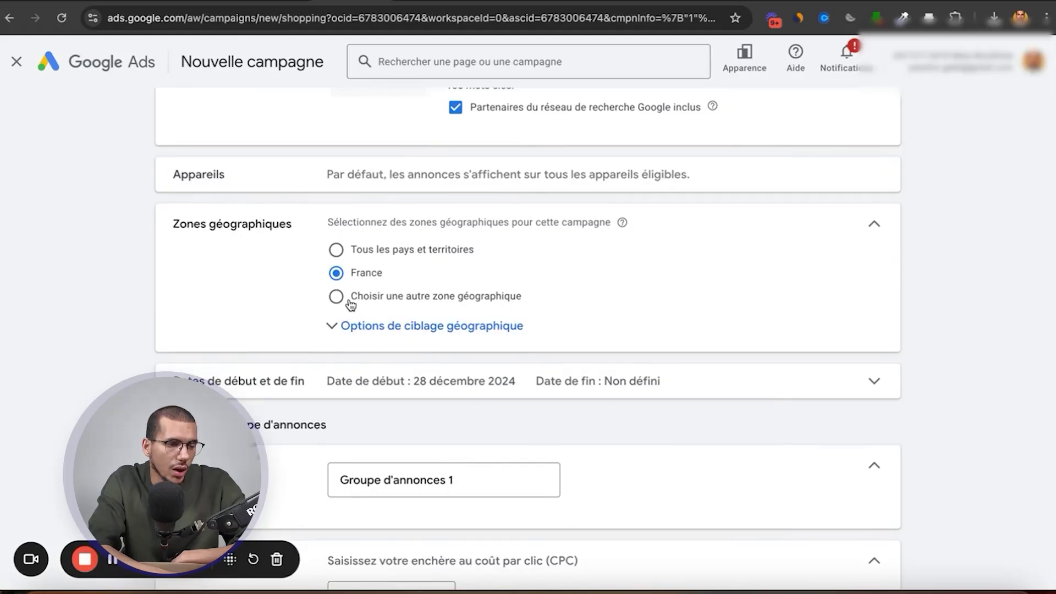
click(357, 327)
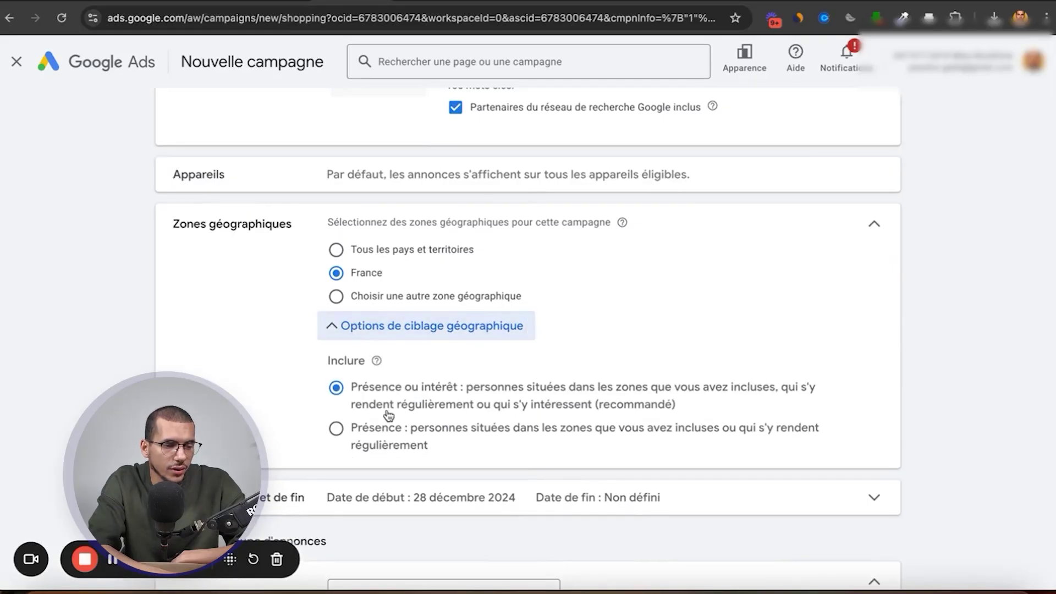
click(368, 430)
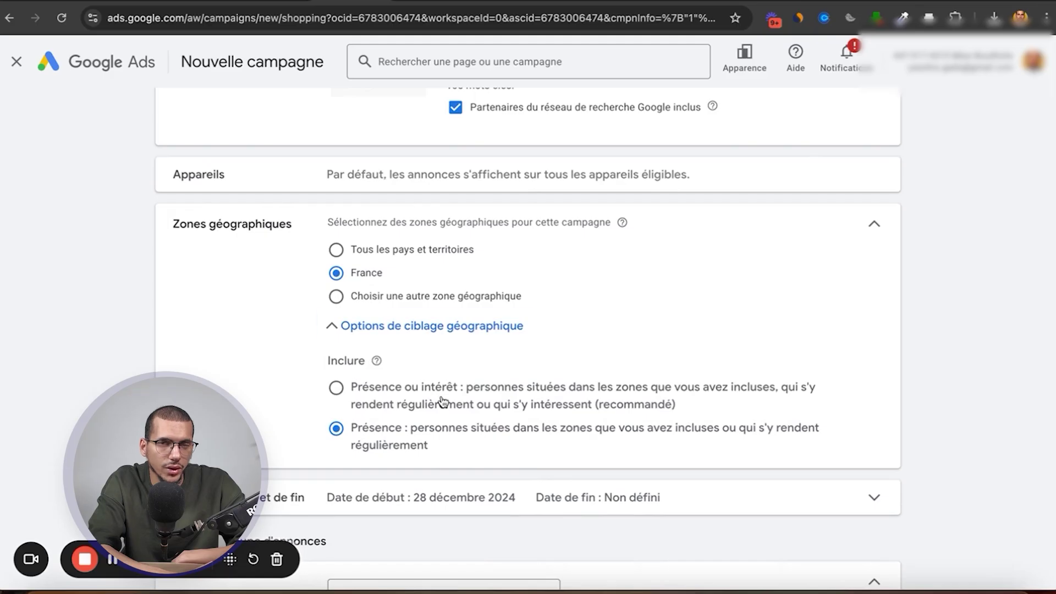
Set the campaign's start date to 29 December 2024
scroll(442, 400, down, 3)
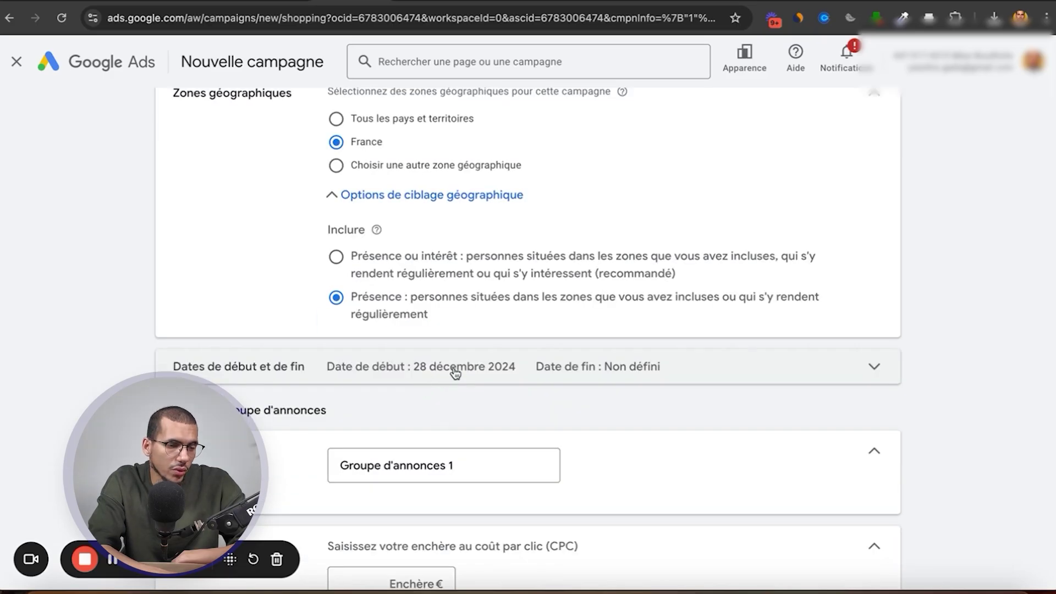
click(455, 370)
scroll(467, 396, down, 2)
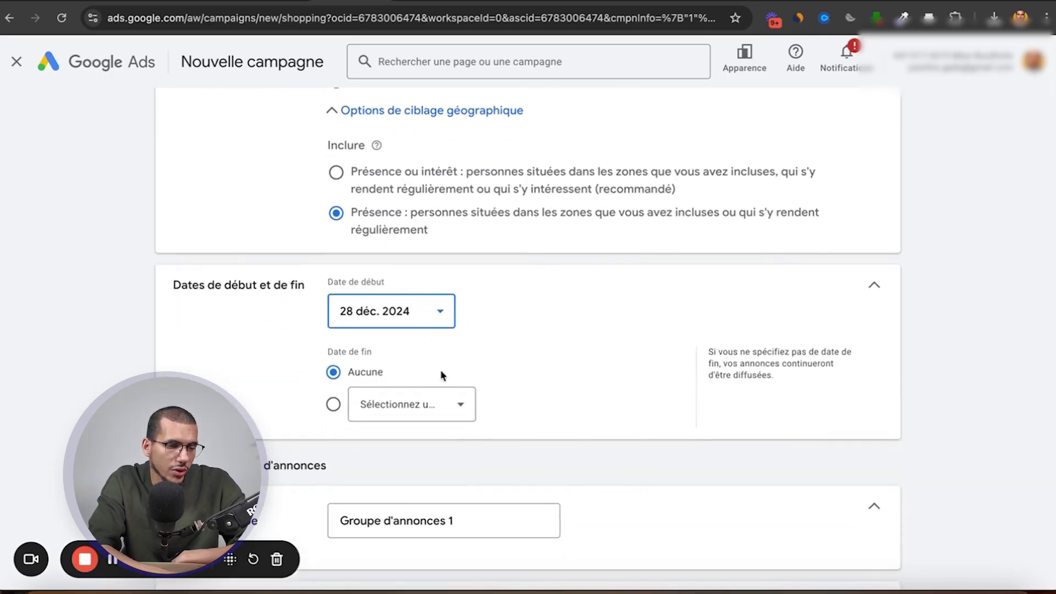
click(421, 318)
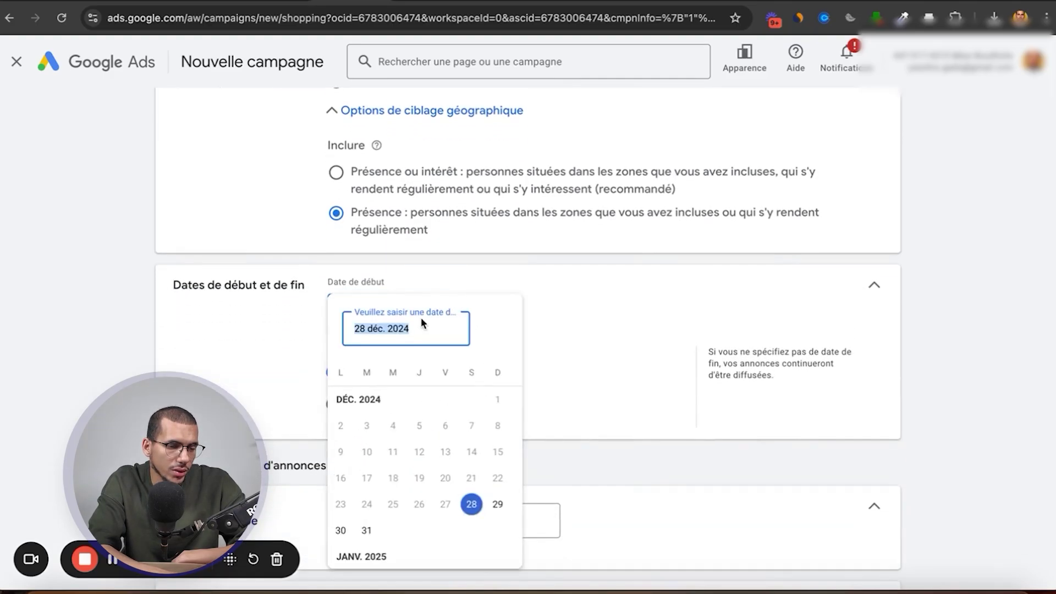
click(497, 504)
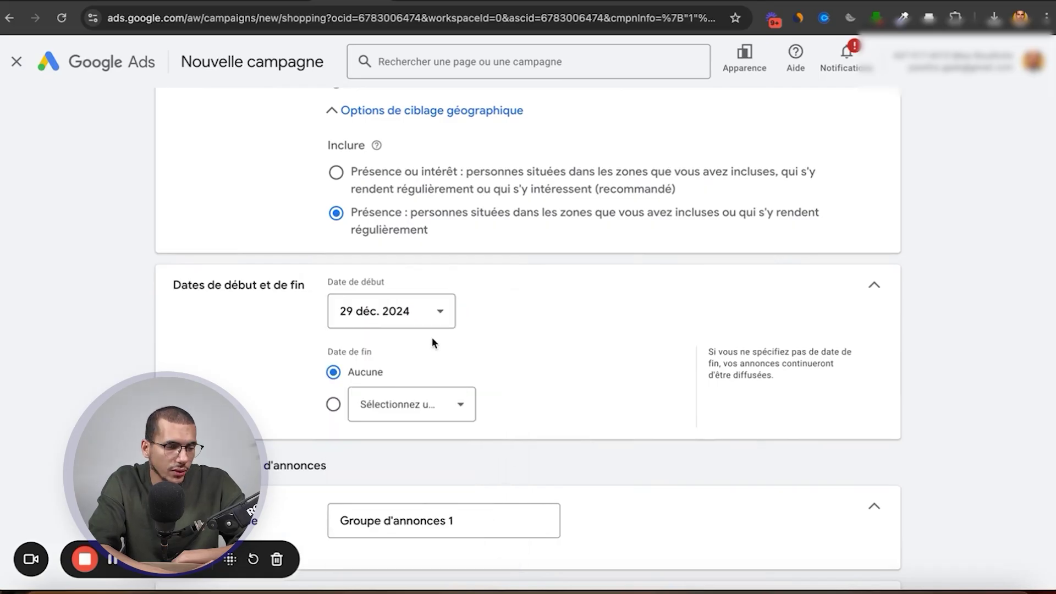
Set the cost-per-click (CPC) bid of the ad group Groupe d'annonces 1 to 0,3 €
scroll(431, 338, down, 3)
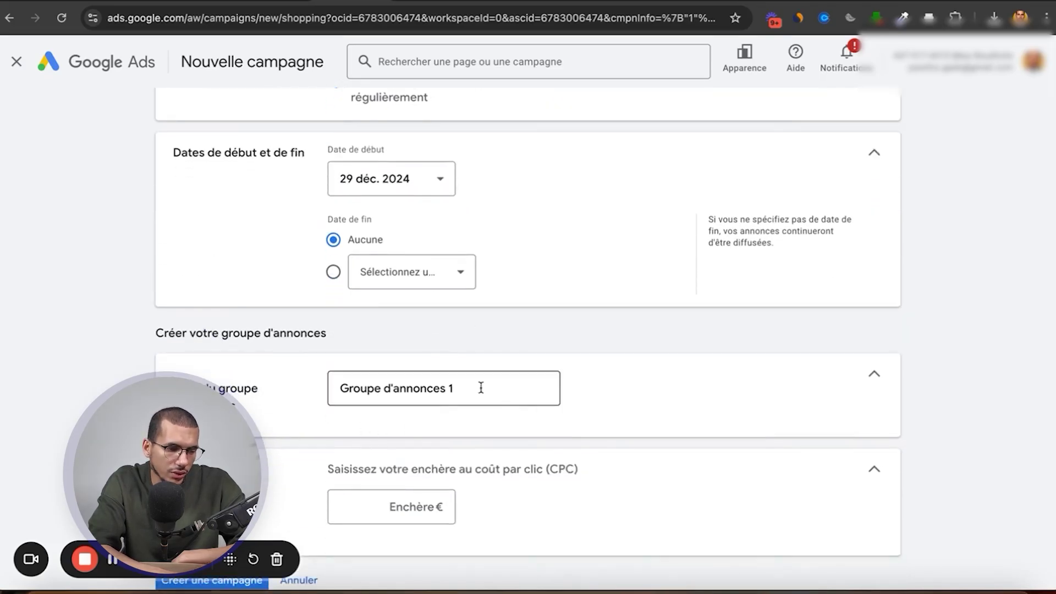
scroll(456, 388, down, 1)
click(370, 462)
text(0,1)
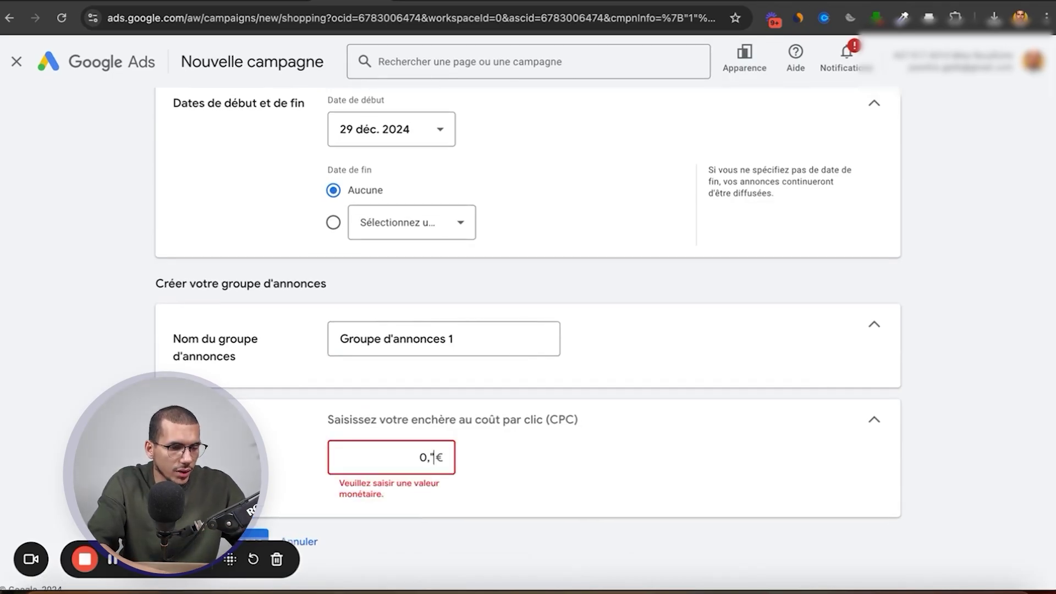
key(BackSpace)
text(3)
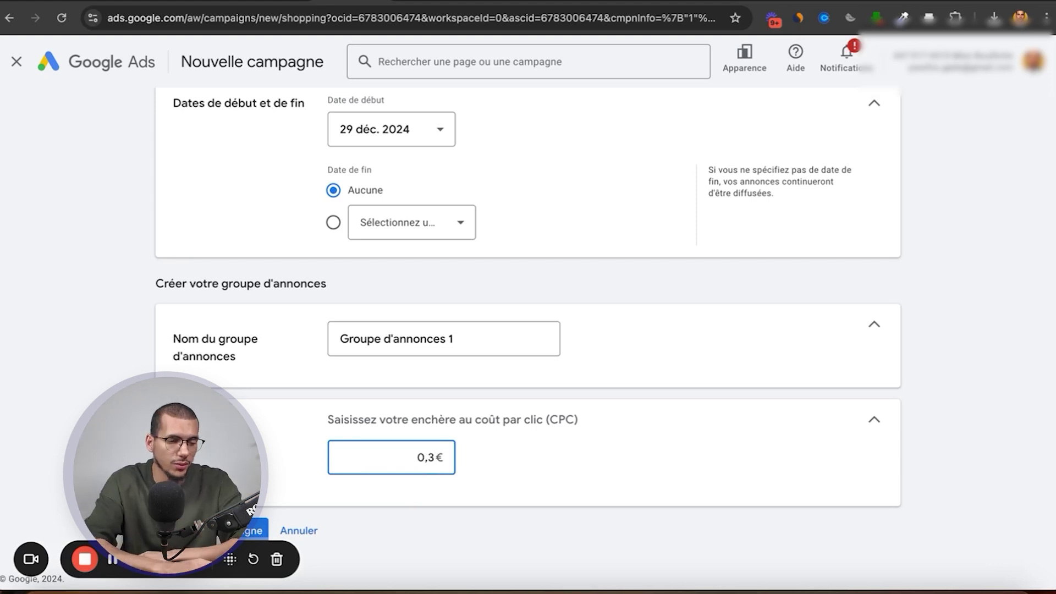
click(613, 473)
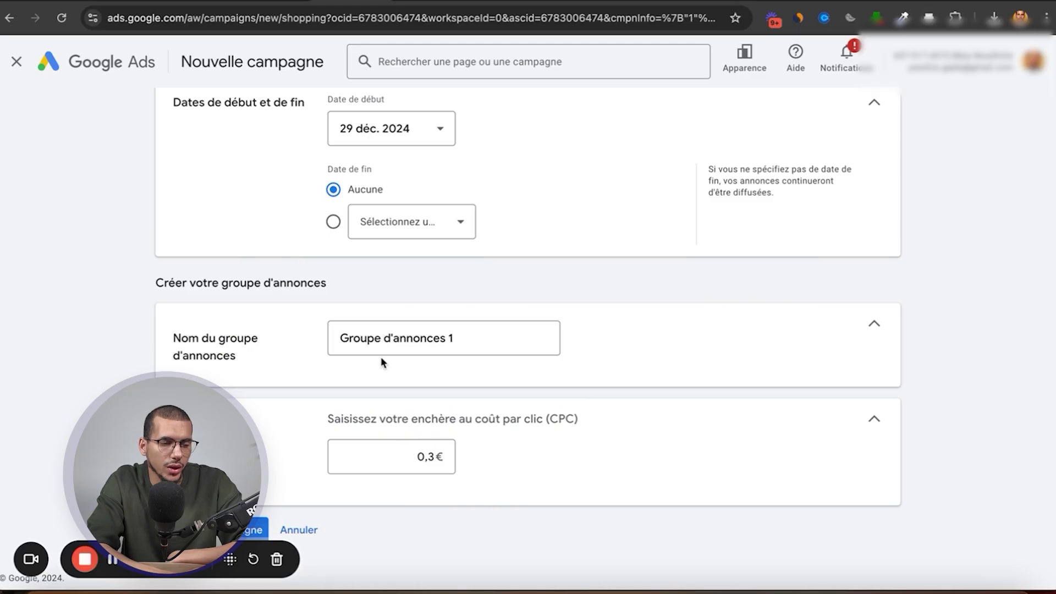
click(403, 463)
drag(403, 463, 435, 461)
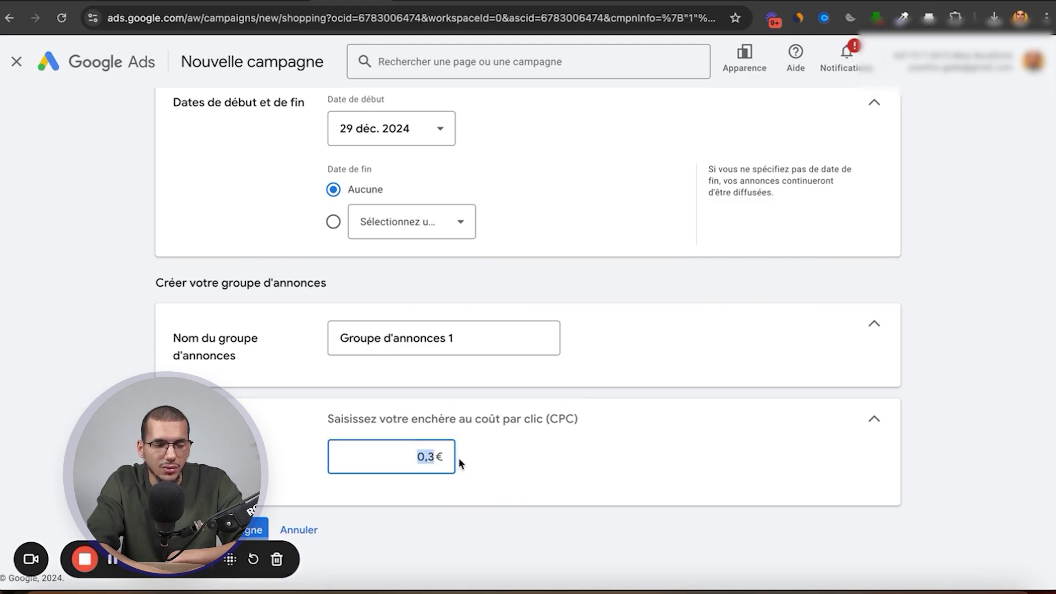
click(549, 446)
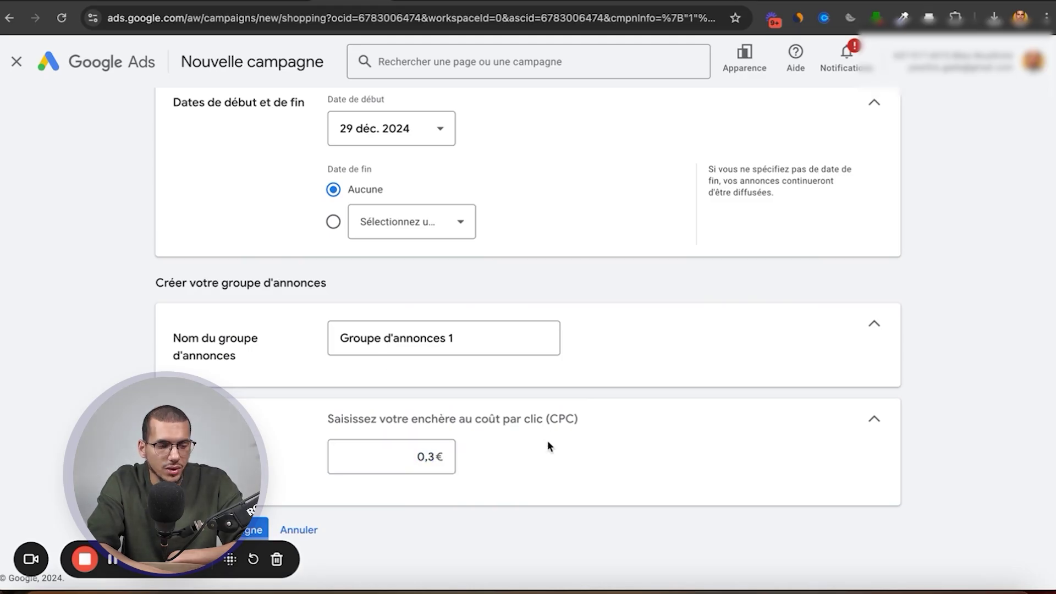
drag(416, 455, 443, 458)
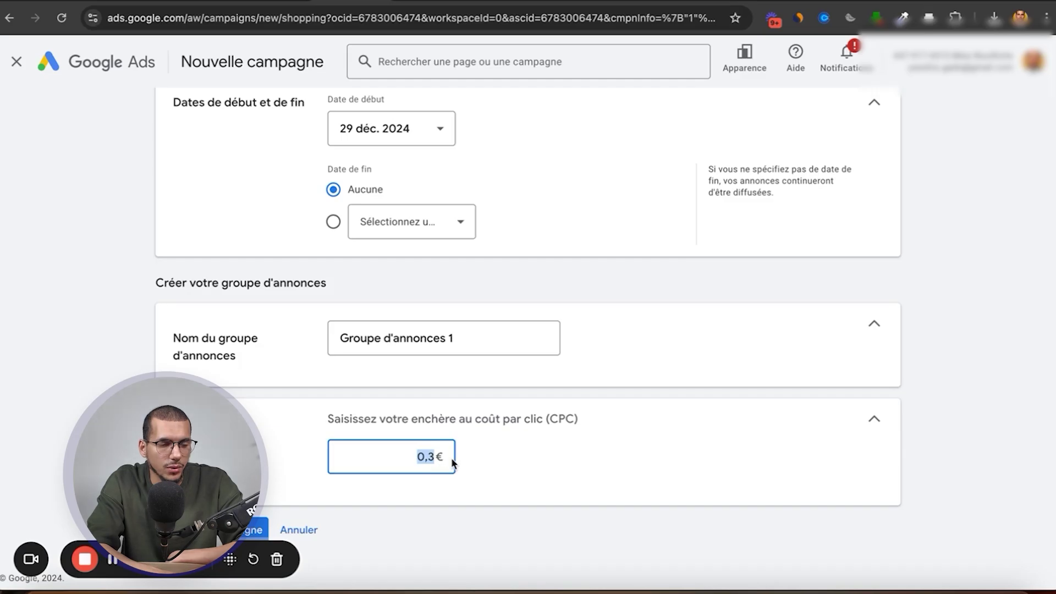
click(550, 451)
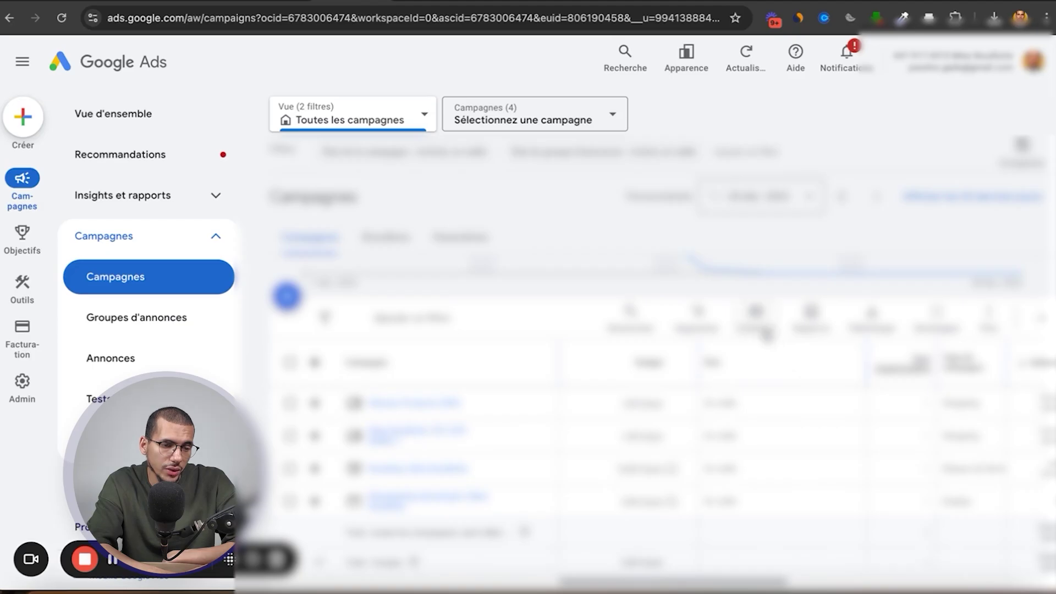
Open the column editor for the product groups of the existing campaign and review the Performances metrics
click(765, 333)
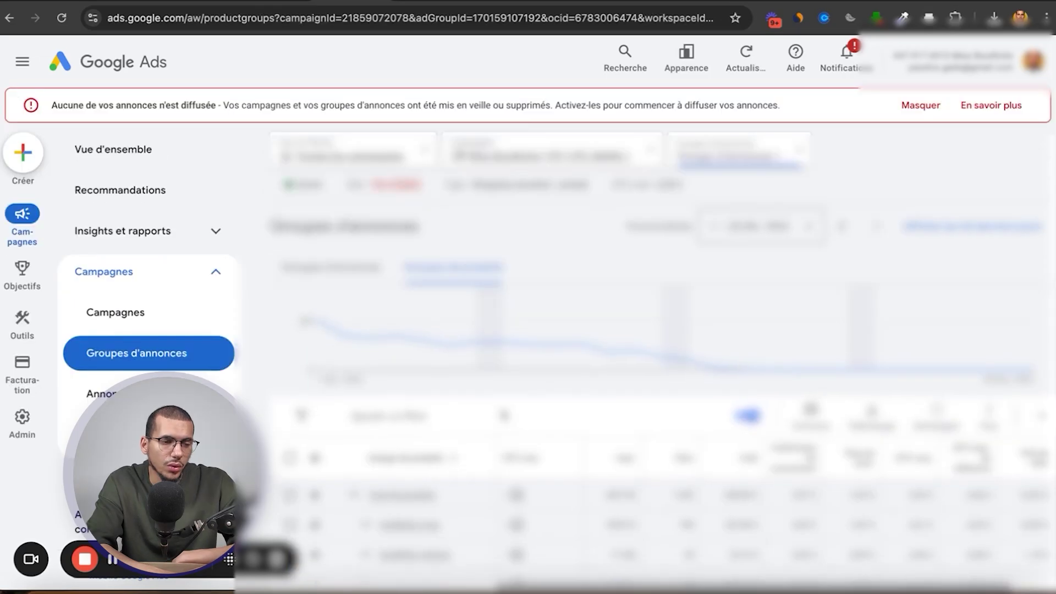
scroll(504, 415, down, 1)
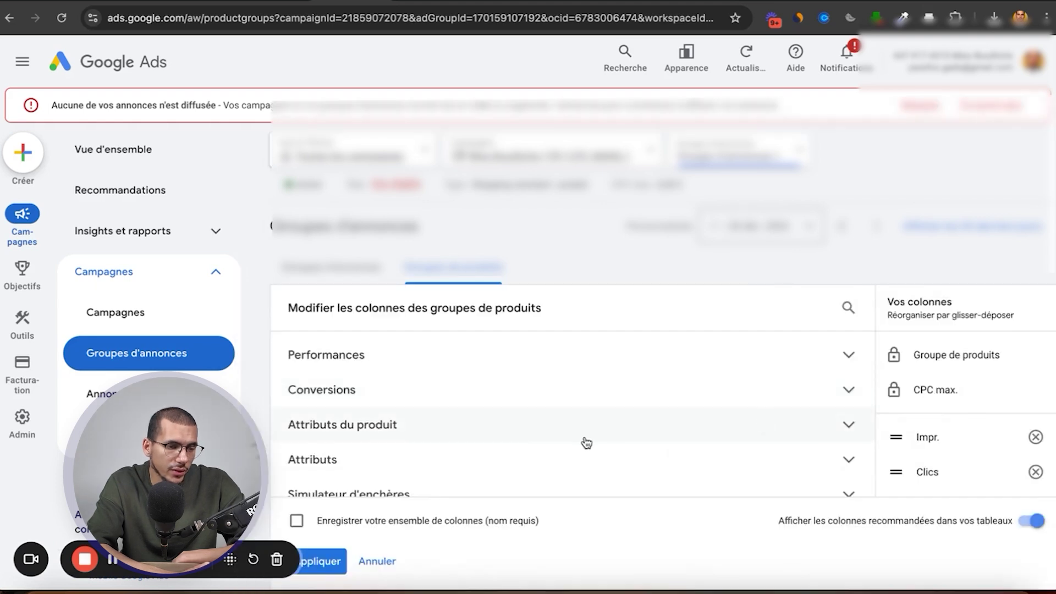
scroll(584, 440, down, 1)
scroll(584, 440, up, 1)
click(555, 367)
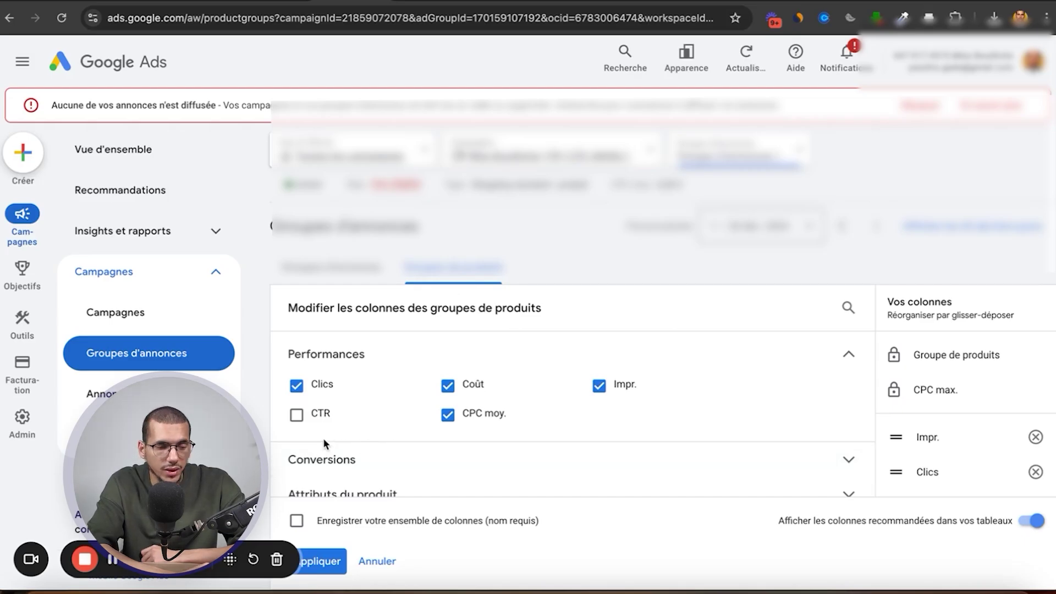
scroll(323, 440, down, 1)
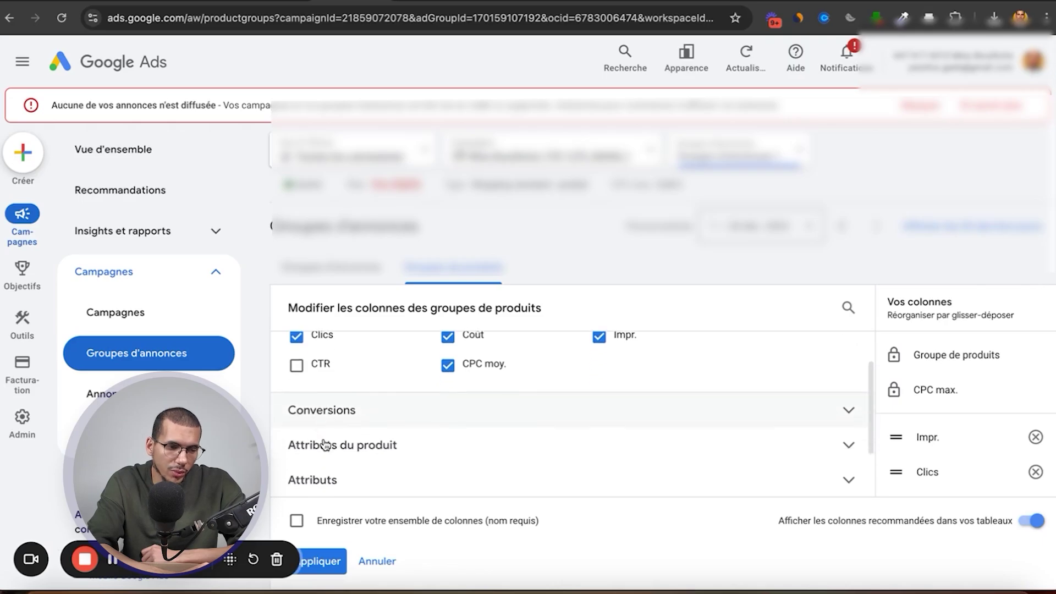
scroll(325, 445, down, 1)
mouse_move(514, 358)
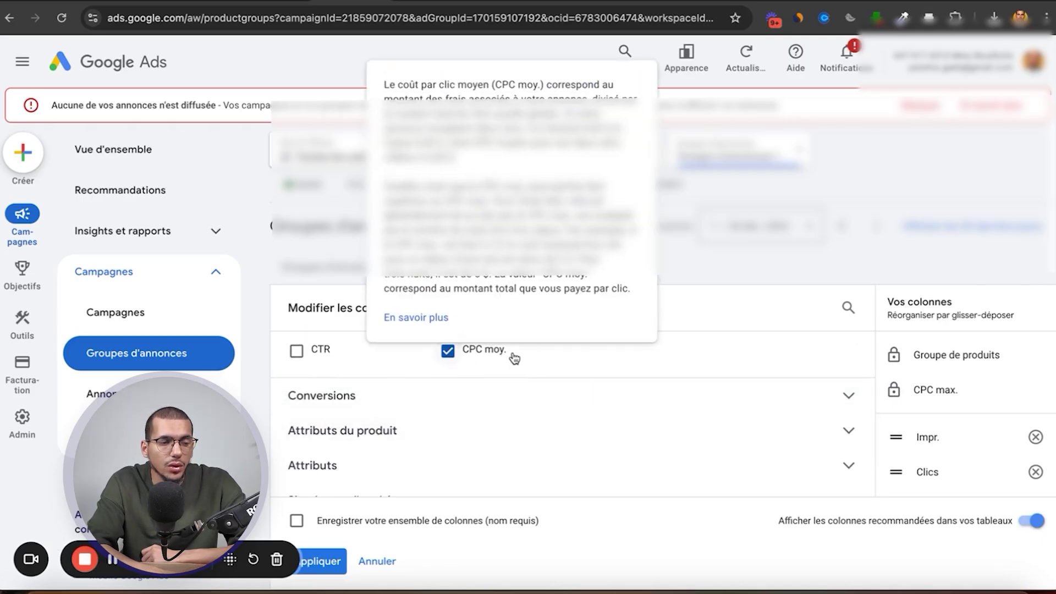
Add the Conversions, Valeur de conv. and Valeur de conv./coût columns from the Conversions metrics
click(439, 405)
scroll(437, 405, down, 1)
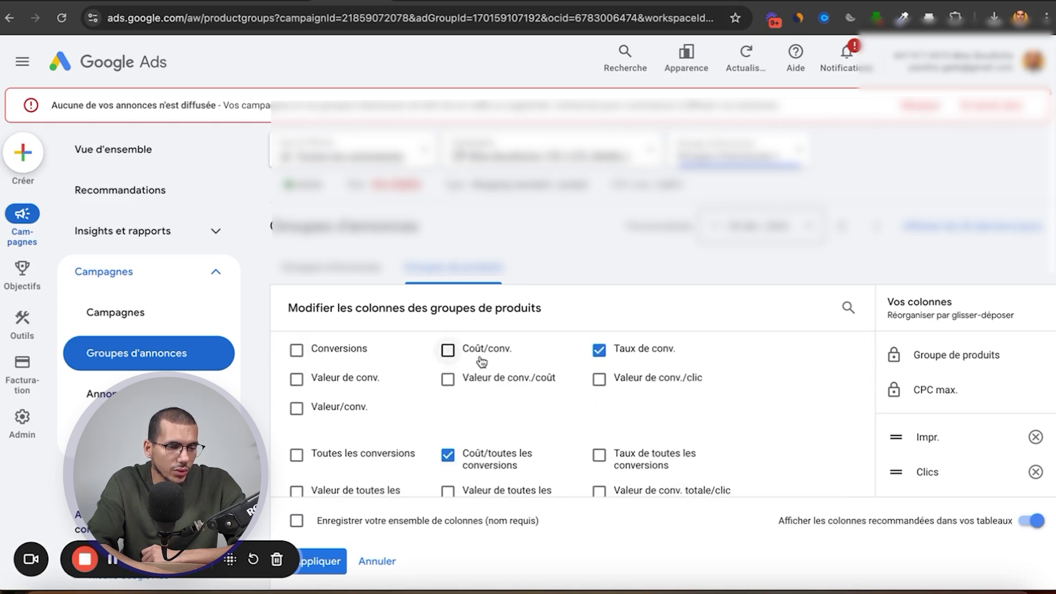
mouse_move(482, 358)
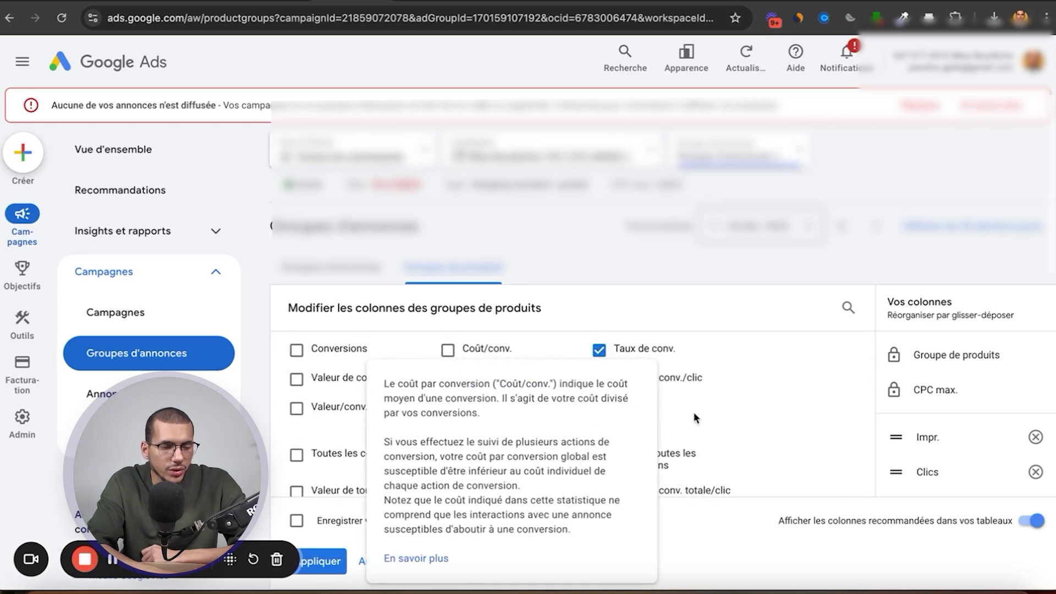
scroll(618, 378, up, 1)
mouse_move(631, 380)
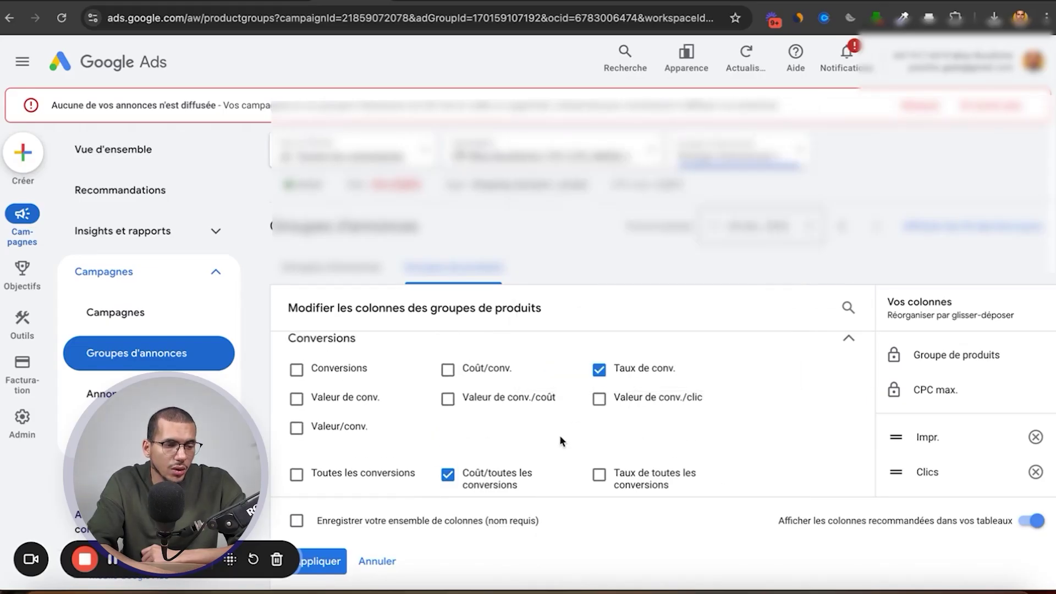
click(361, 374)
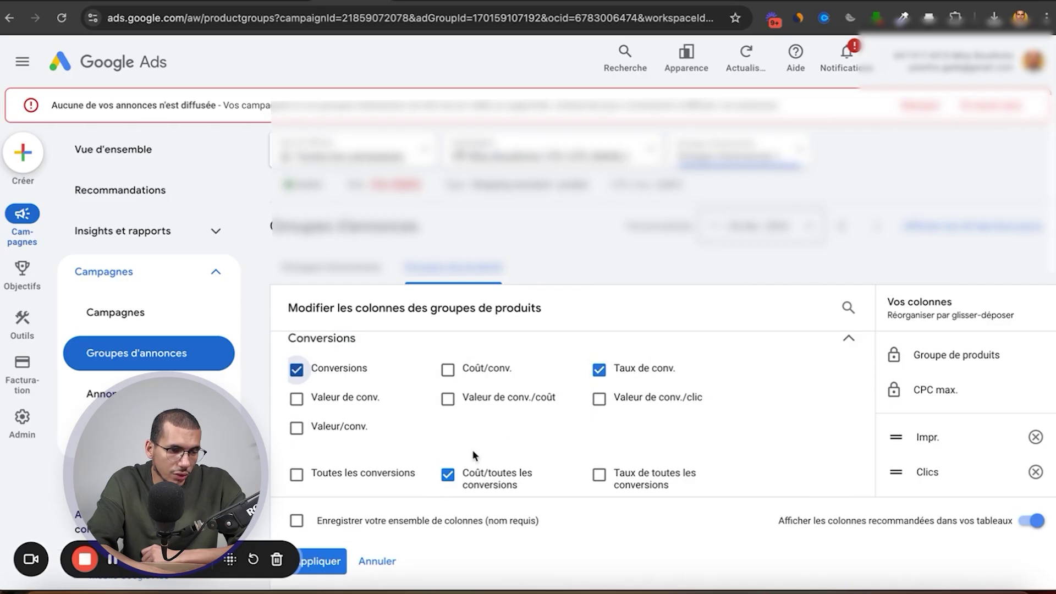
click(367, 401)
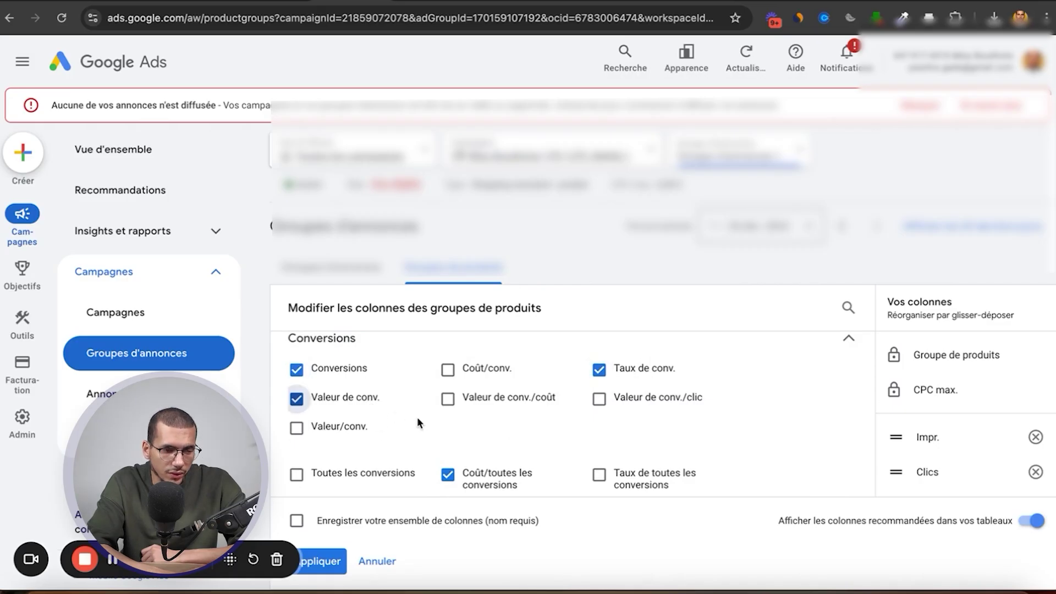
click(506, 409)
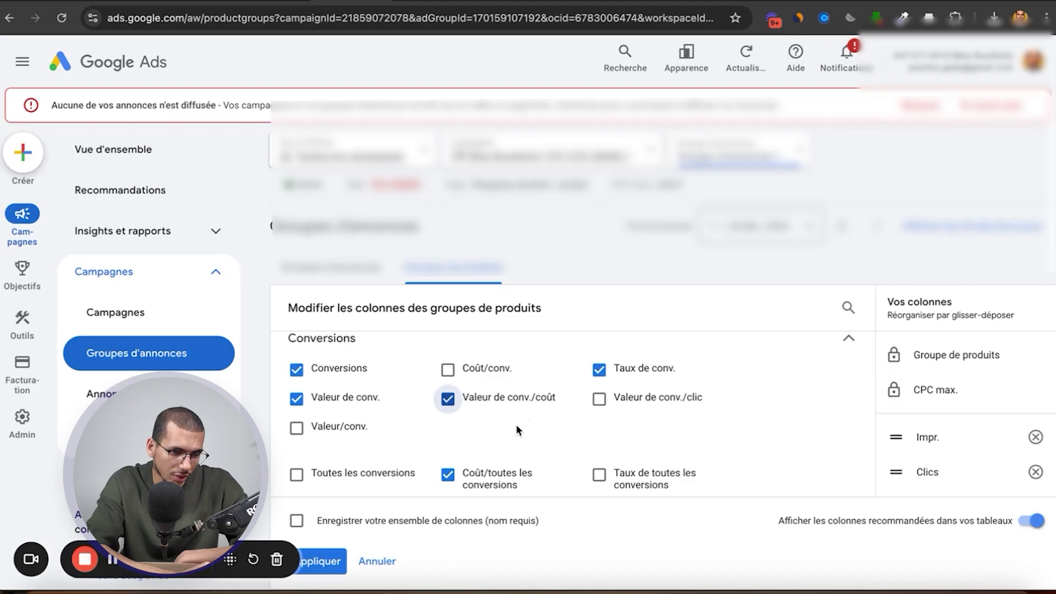
Add the Produits approuvés and Produits non éligibles columns from the Attributs du produit section
scroll(530, 423, down, 2)
click(489, 409)
scroll(517, 429, down, 3)
scroll(517, 431, down, 5)
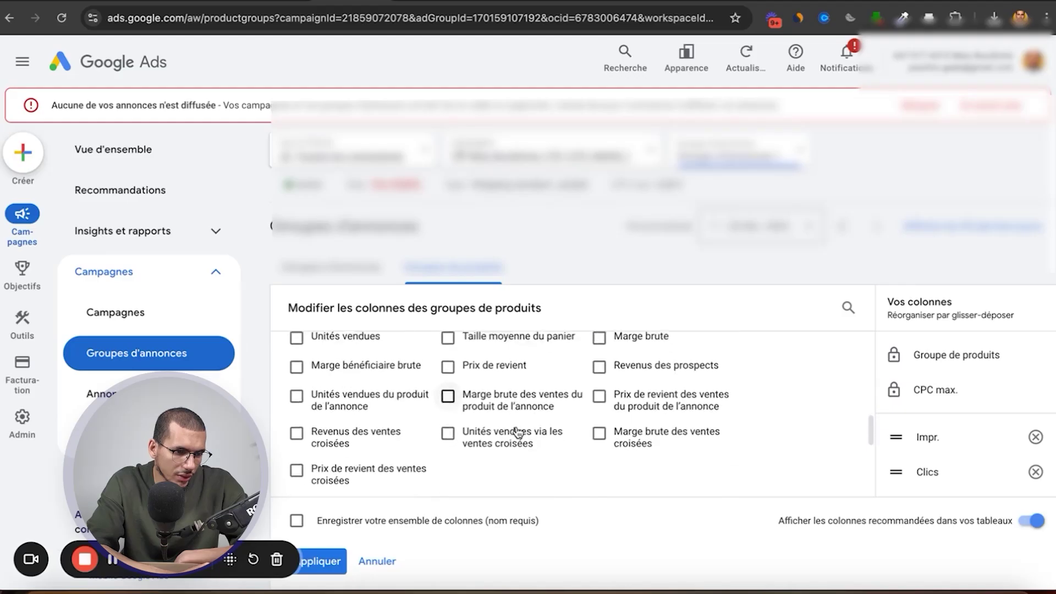
scroll(517, 431, down, 5)
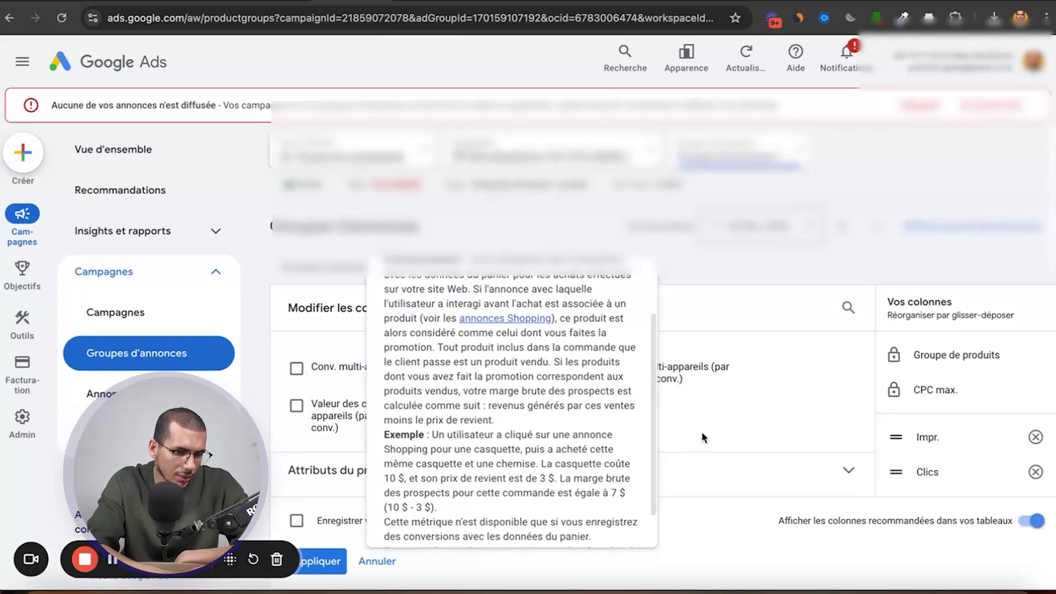
scroll(558, 421, down, 2)
click(559, 421)
scroll(559, 415, down, 3)
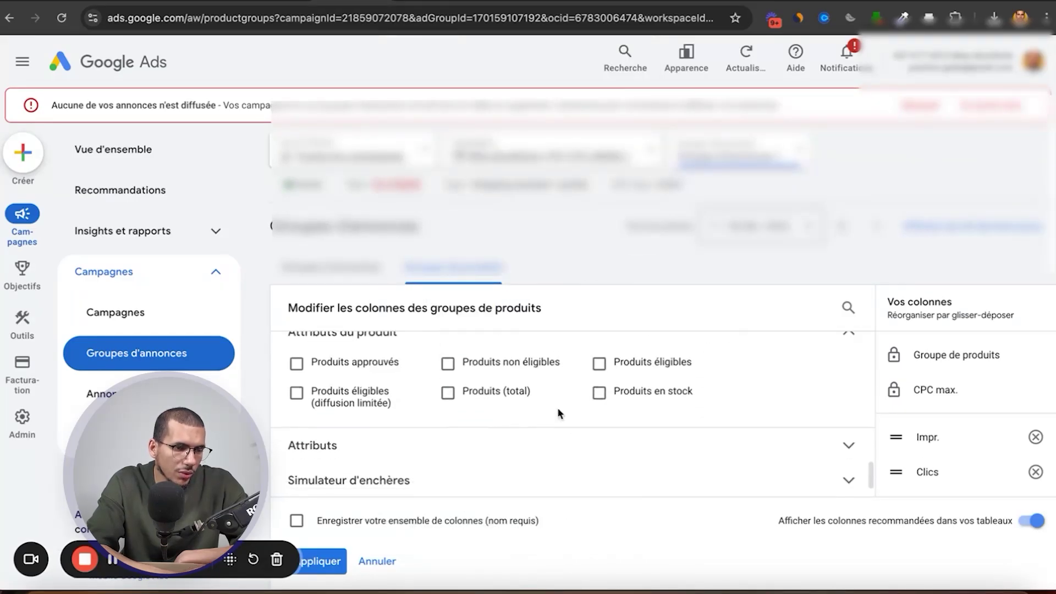
click(372, 365)
click(447, 363)
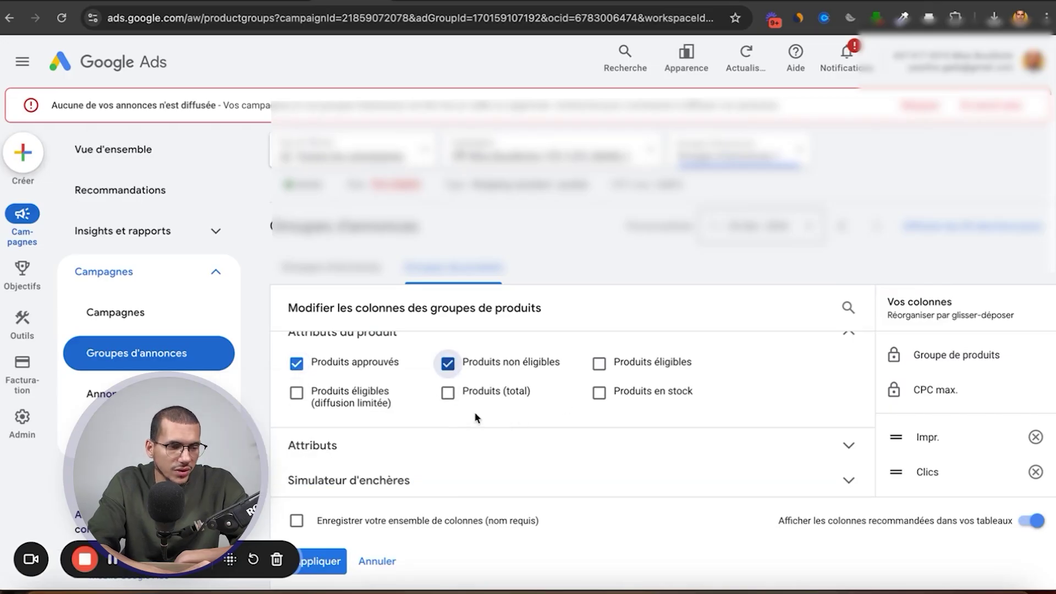
Review the Attributs, Simulateur d'enchères and Métriques des concurrents columns, and apply the column selection to the product groups table
scroll(475, 419, down, 1)
click(462, 418)
scroll(457, 412, down, 1)
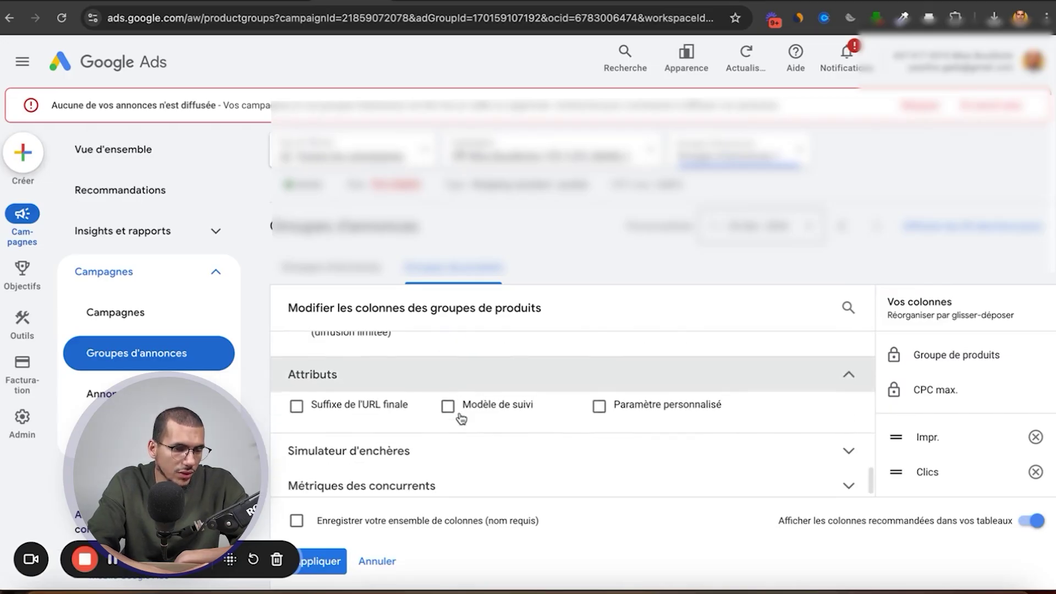
click(497, 449)
scroll(496, 443, down, 2)
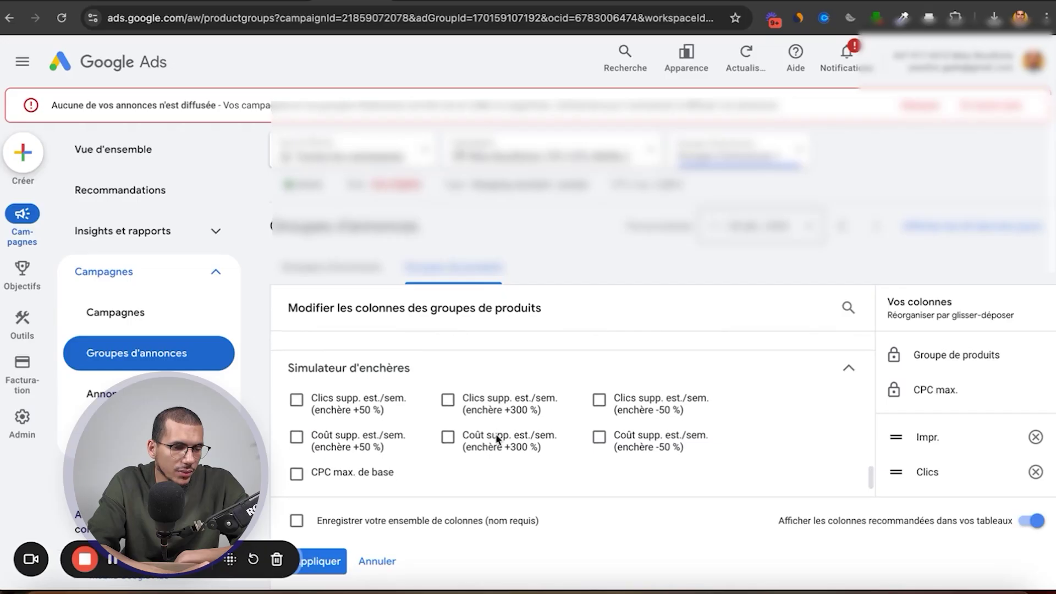
click(605, 478)
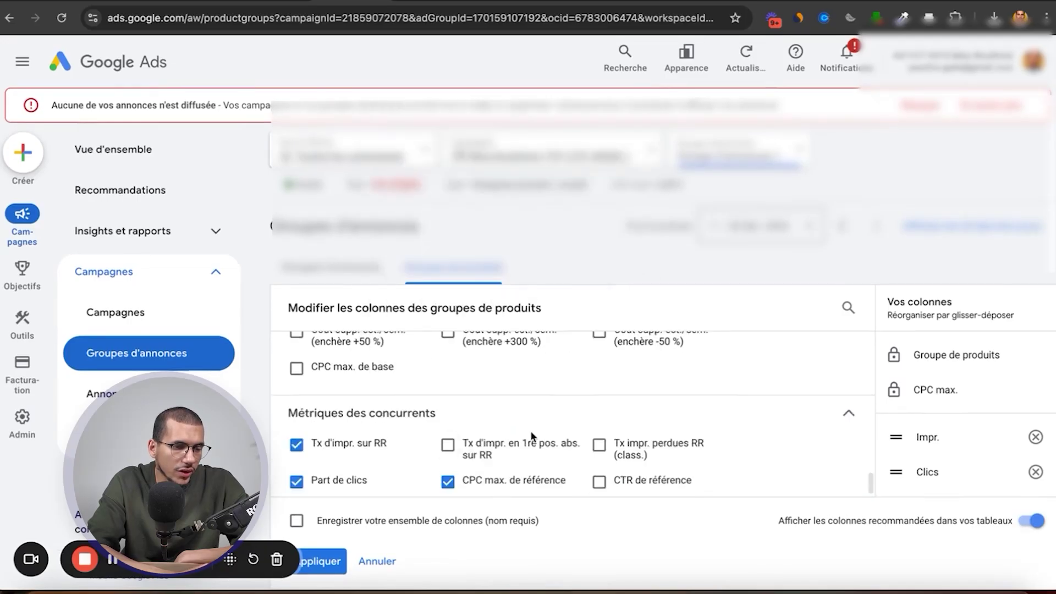
scroll(532, 437, down, 1)
mouse_move(341, 434)
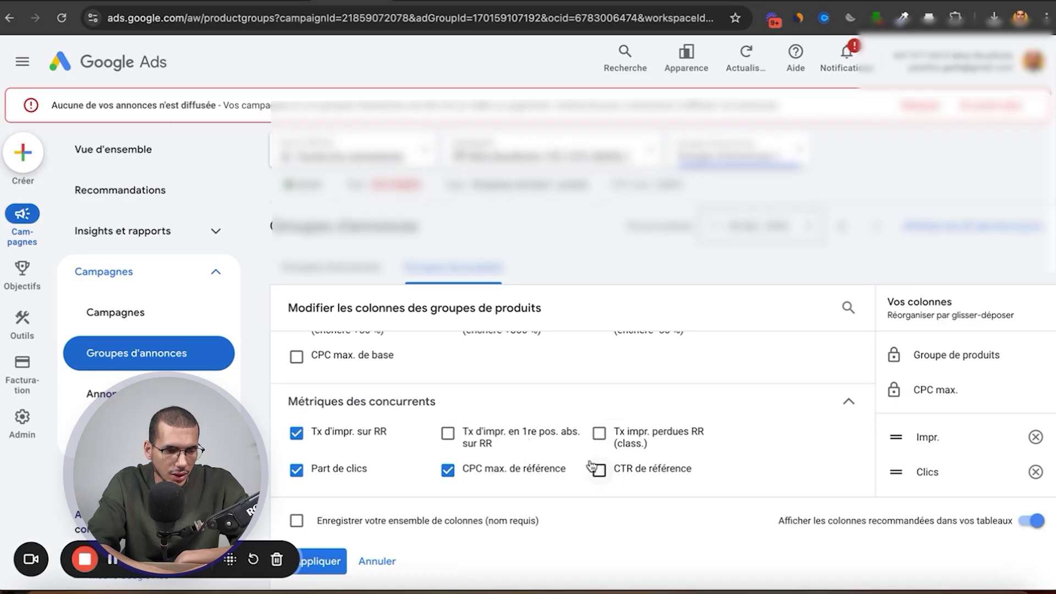
click(744, 402)
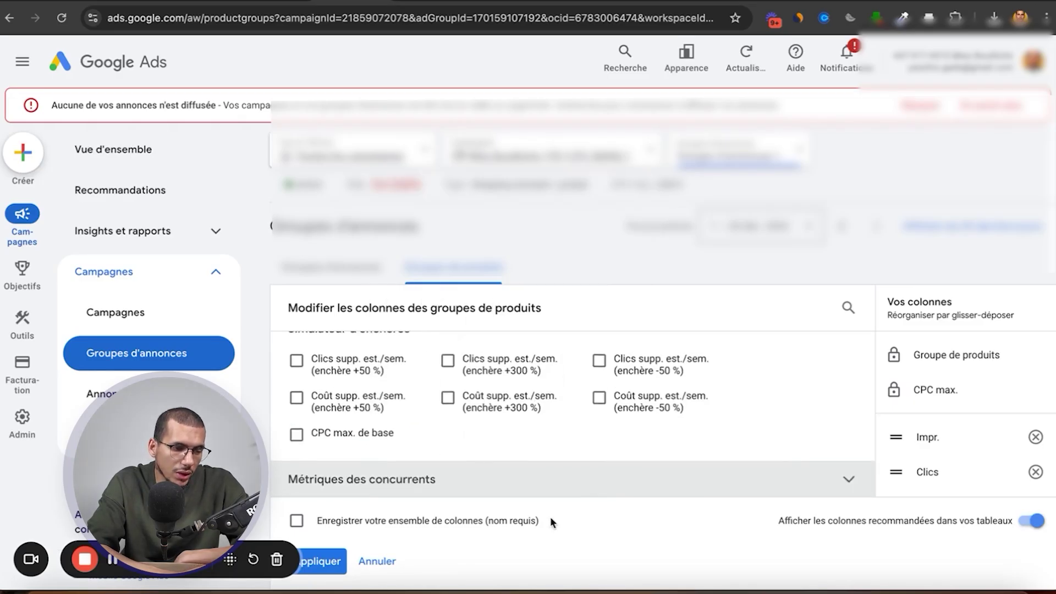
click(325, 561)
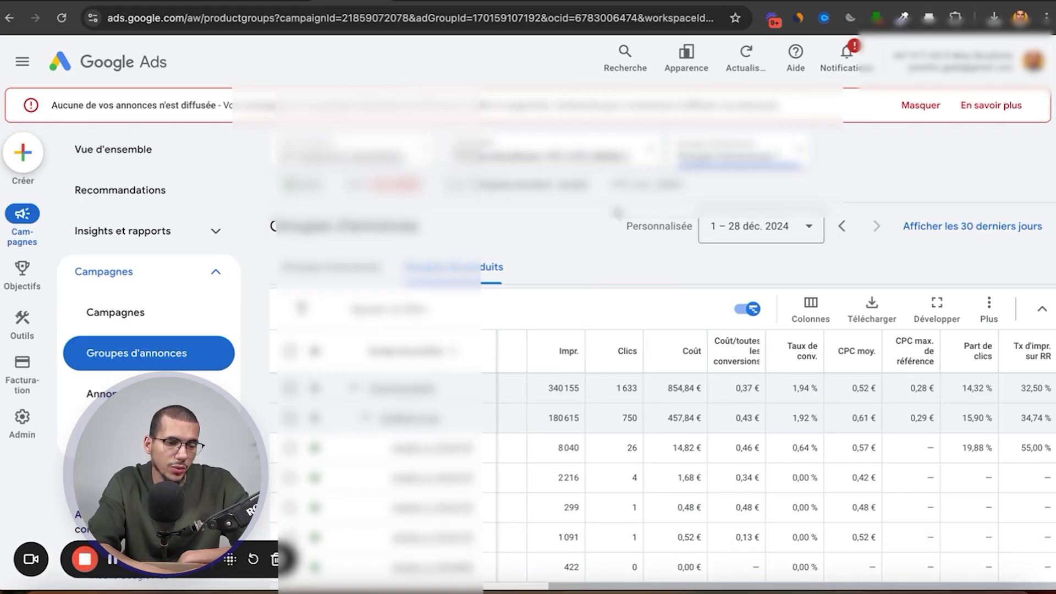
Sort the product groups by Clics in descending order and review their cost, CPC and conversion metrics
click(627, 350)
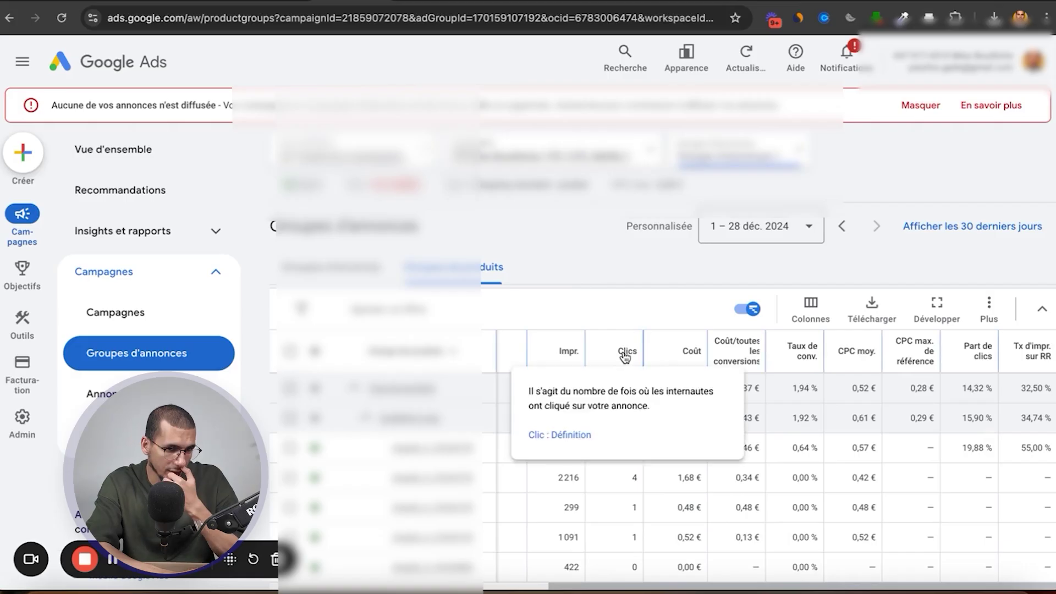
scroll(693, 418, down, 1)
scroll(692, 418, down, 3)
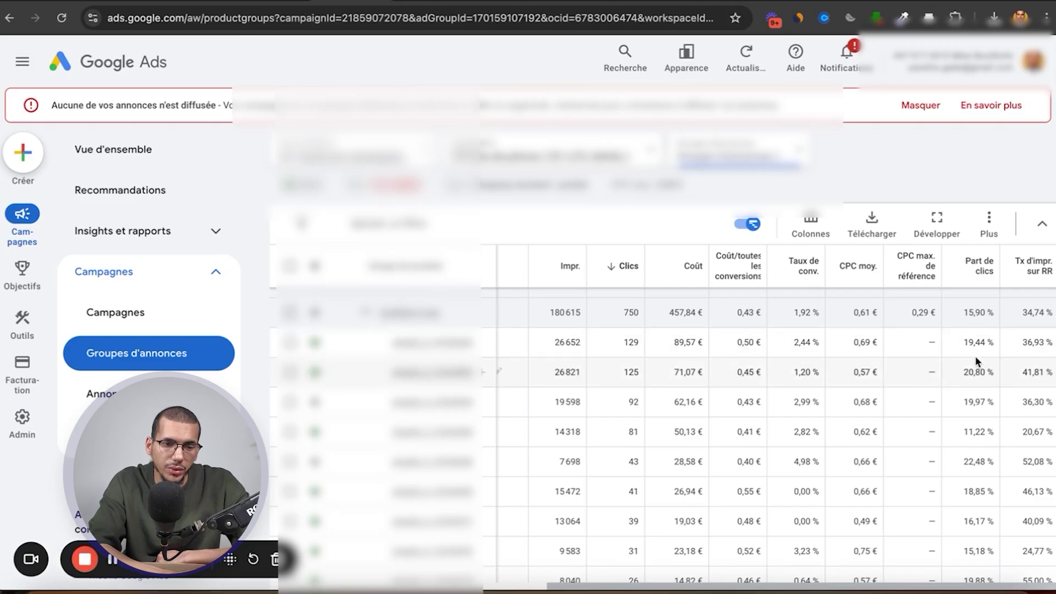
scroll(797, 385, right, 3)
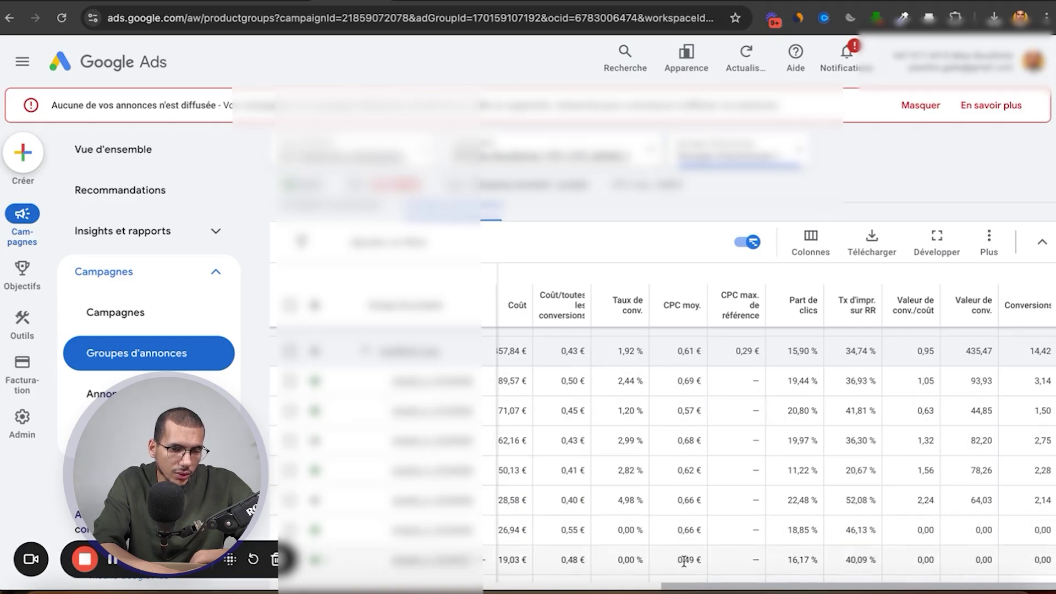
scroll(709, 589, left, 1)
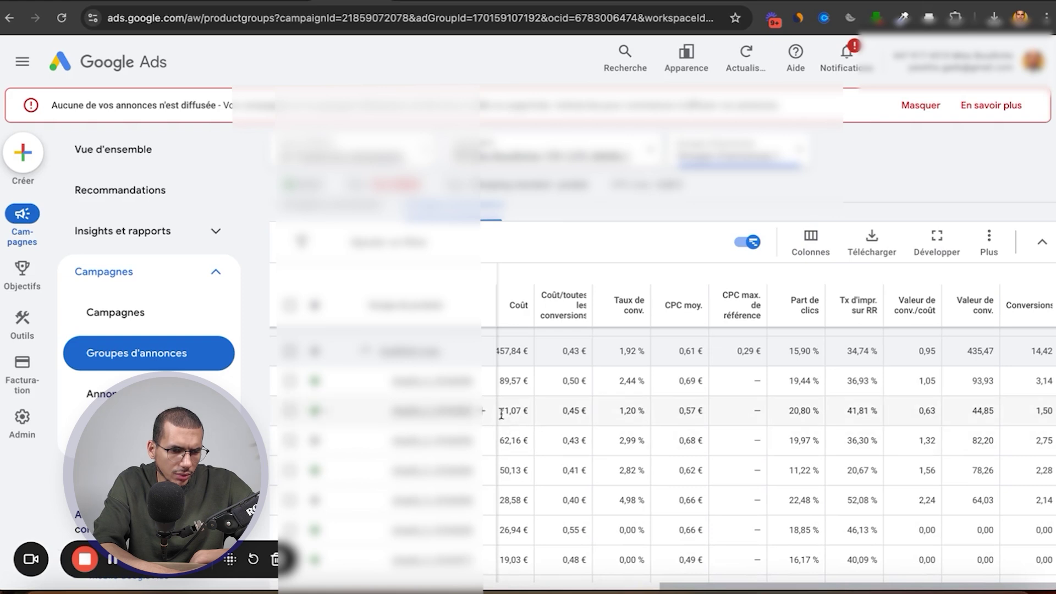
scroll(666, 584, left, 3)
scroll(667, 586, right, 3)
scroll(667, 586, right, 2)
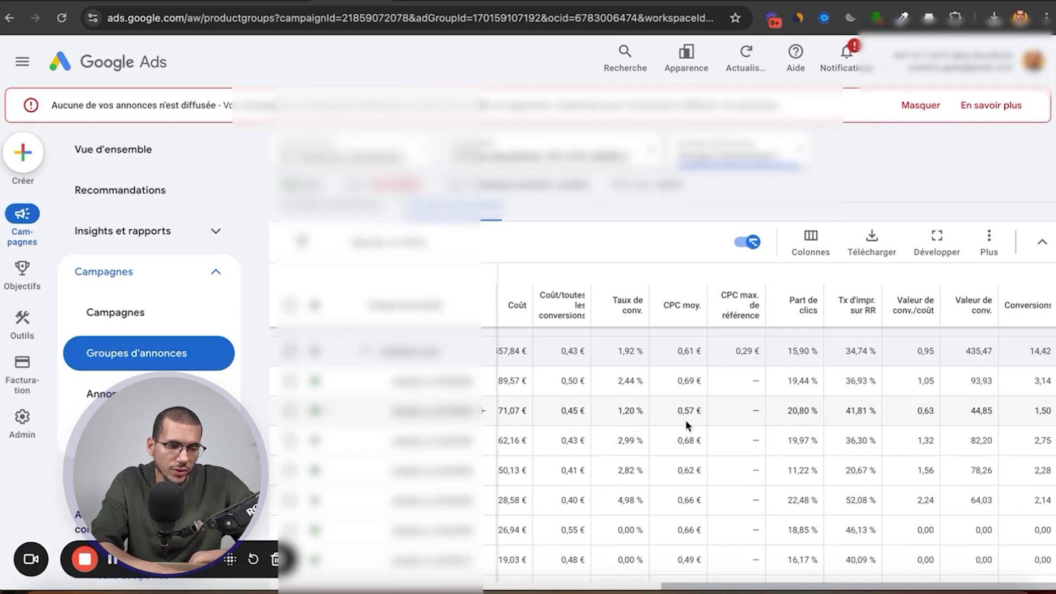
Check the status options of the product with 125 clicks and try to set its CPC max. to 0,4 €
click(327, 416)
click(353, 472)
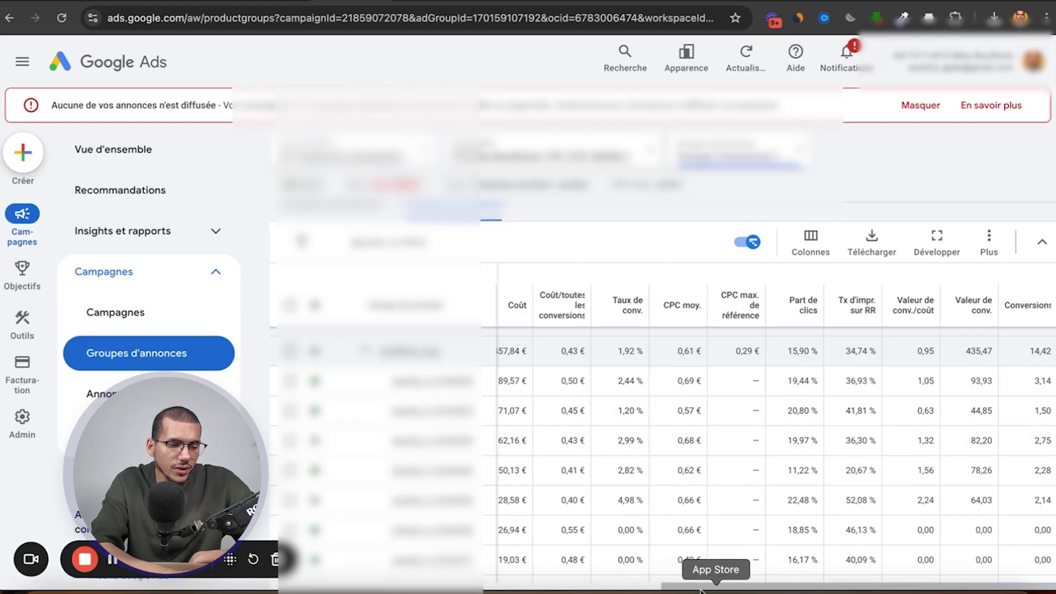
drag(632, 587, 559, 586)
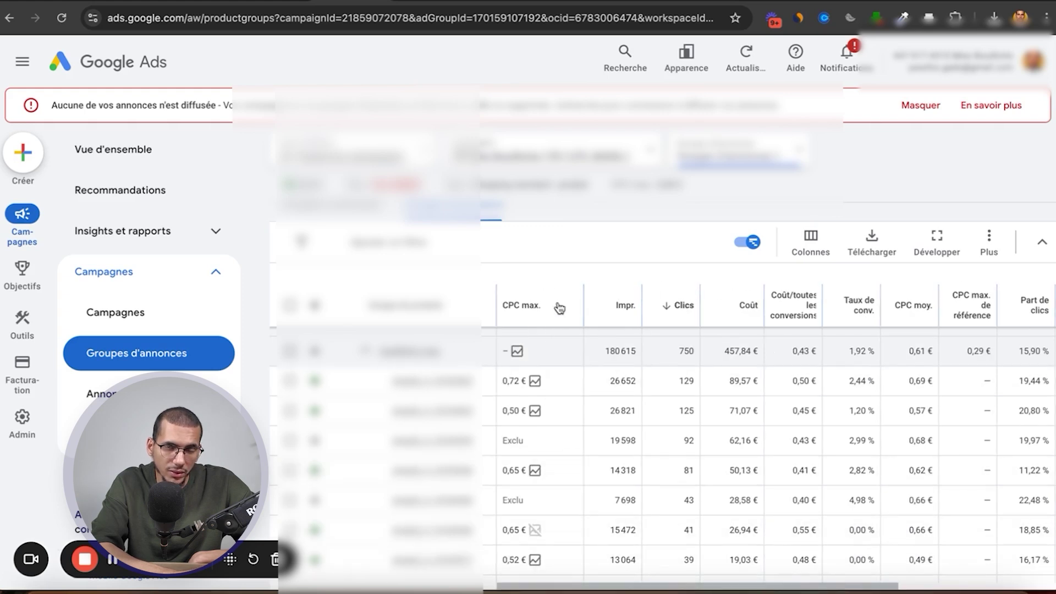
click(539, 410)
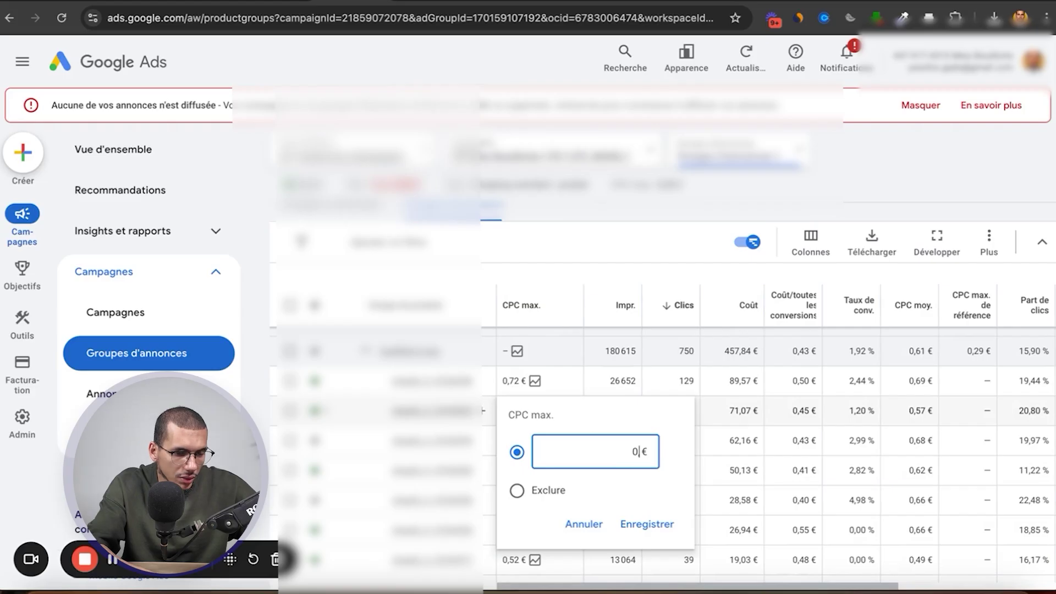
text(,4)
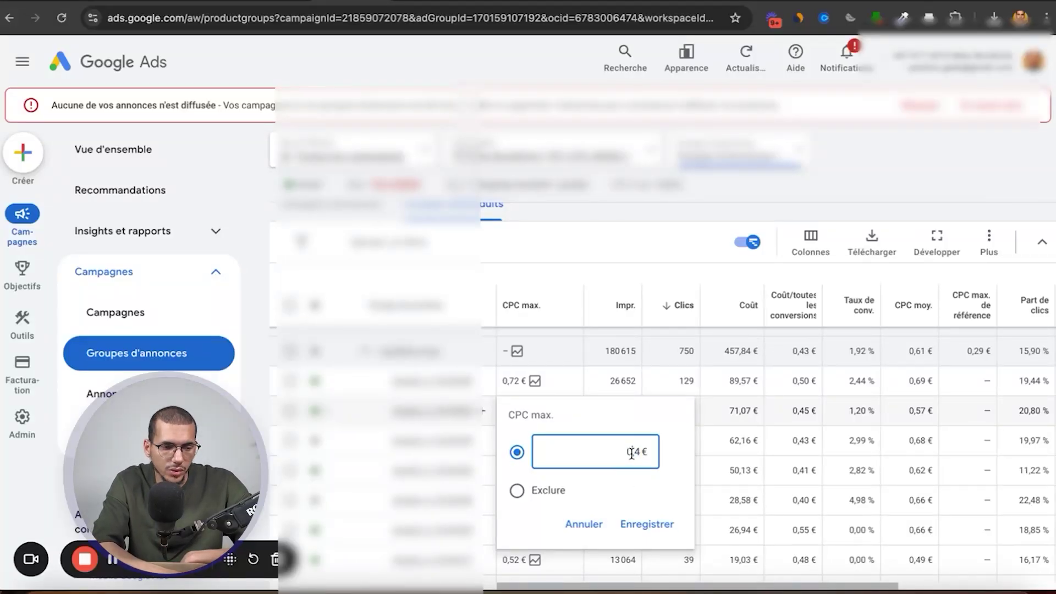
click(627, 524)
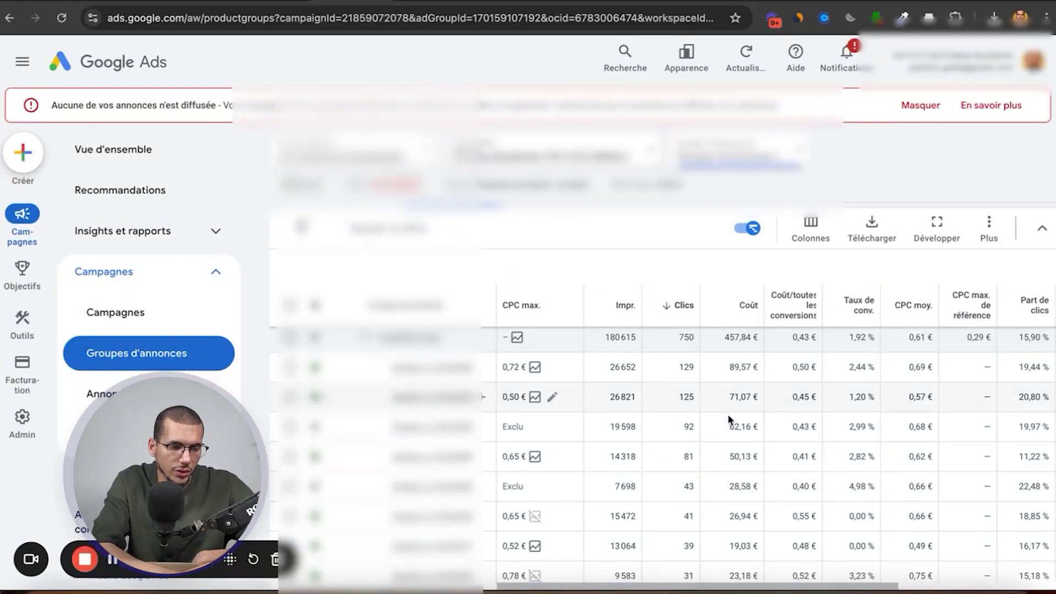
Review the products' conversion metrics and open the status options of the product with a cost of 26,94 €
scroll(693, 429, down, 1)
scroll(781, 555, right, 5)
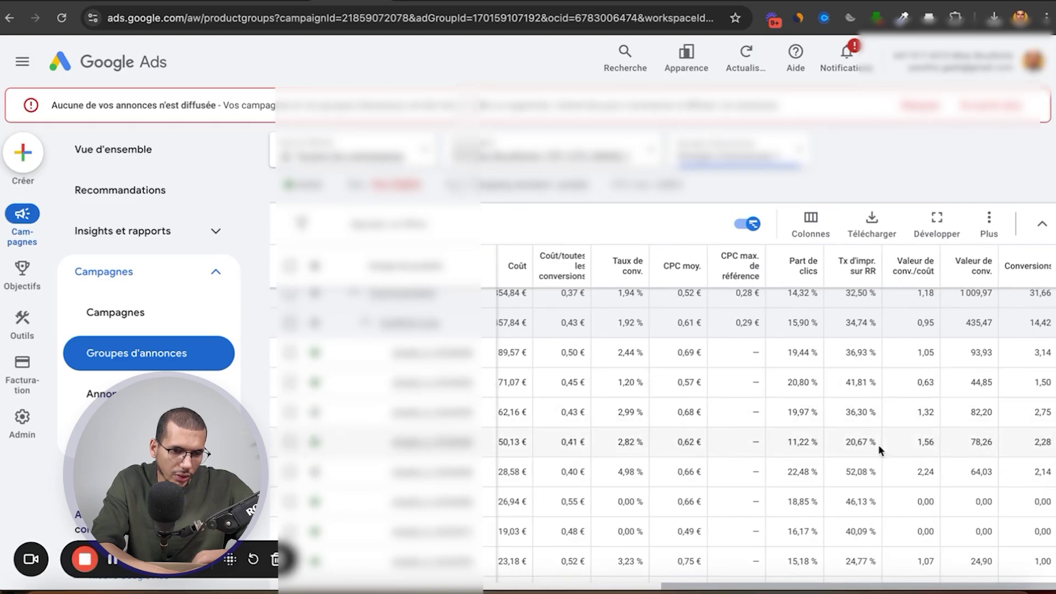
scroll(925, 482, down, 1)
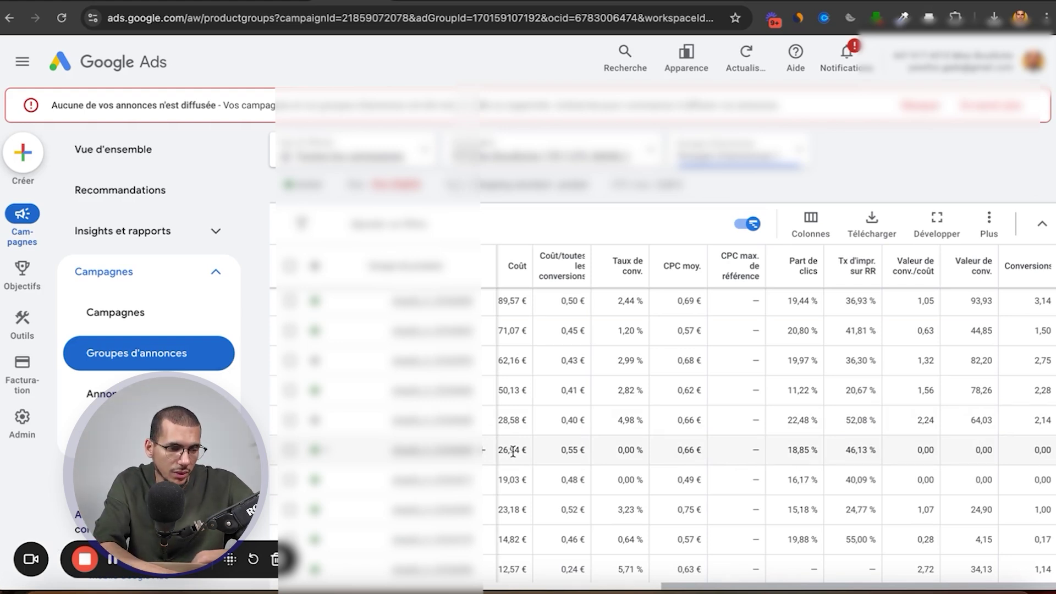
click(314, 450)
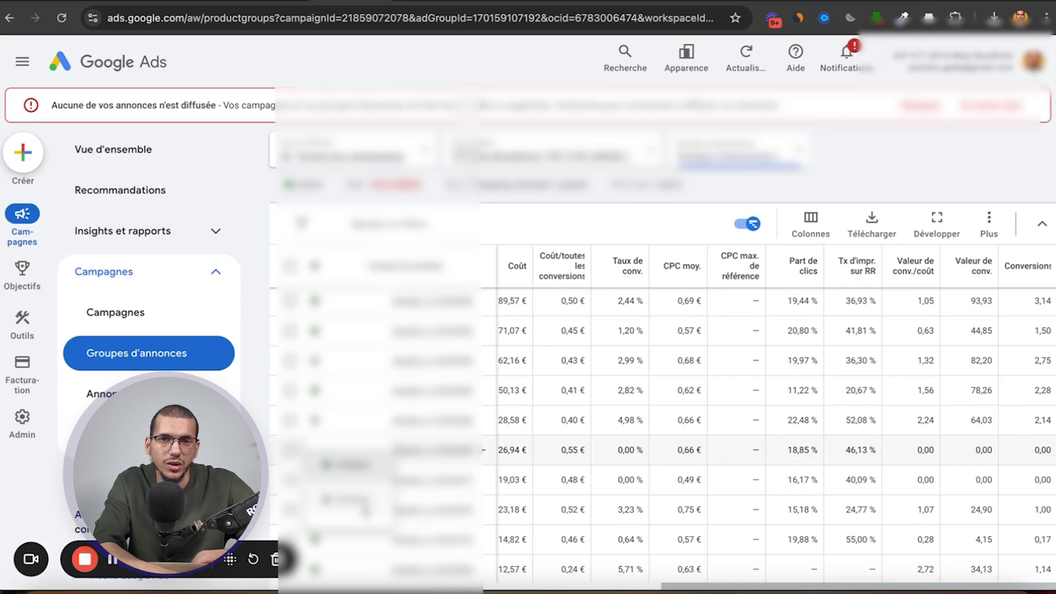